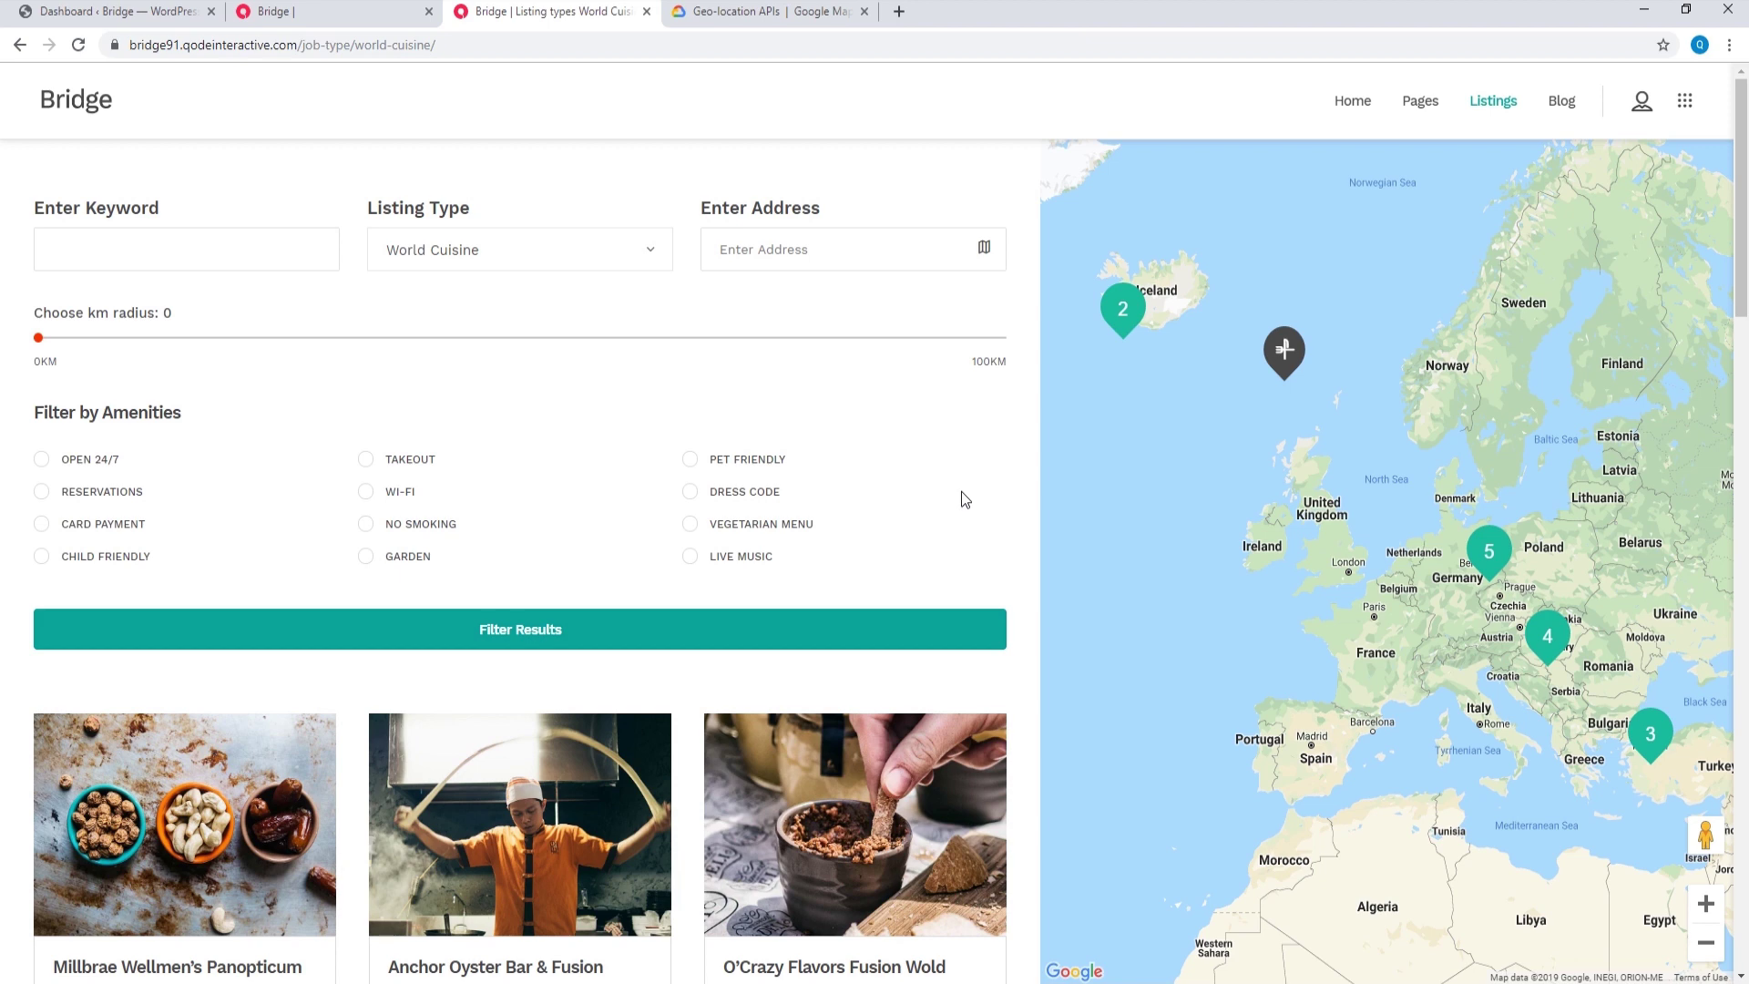
# Step: Switch to the local Bridge site's Fast-food Restaurants listing page, where the map fails to load
pyautogui.click(328, 12)
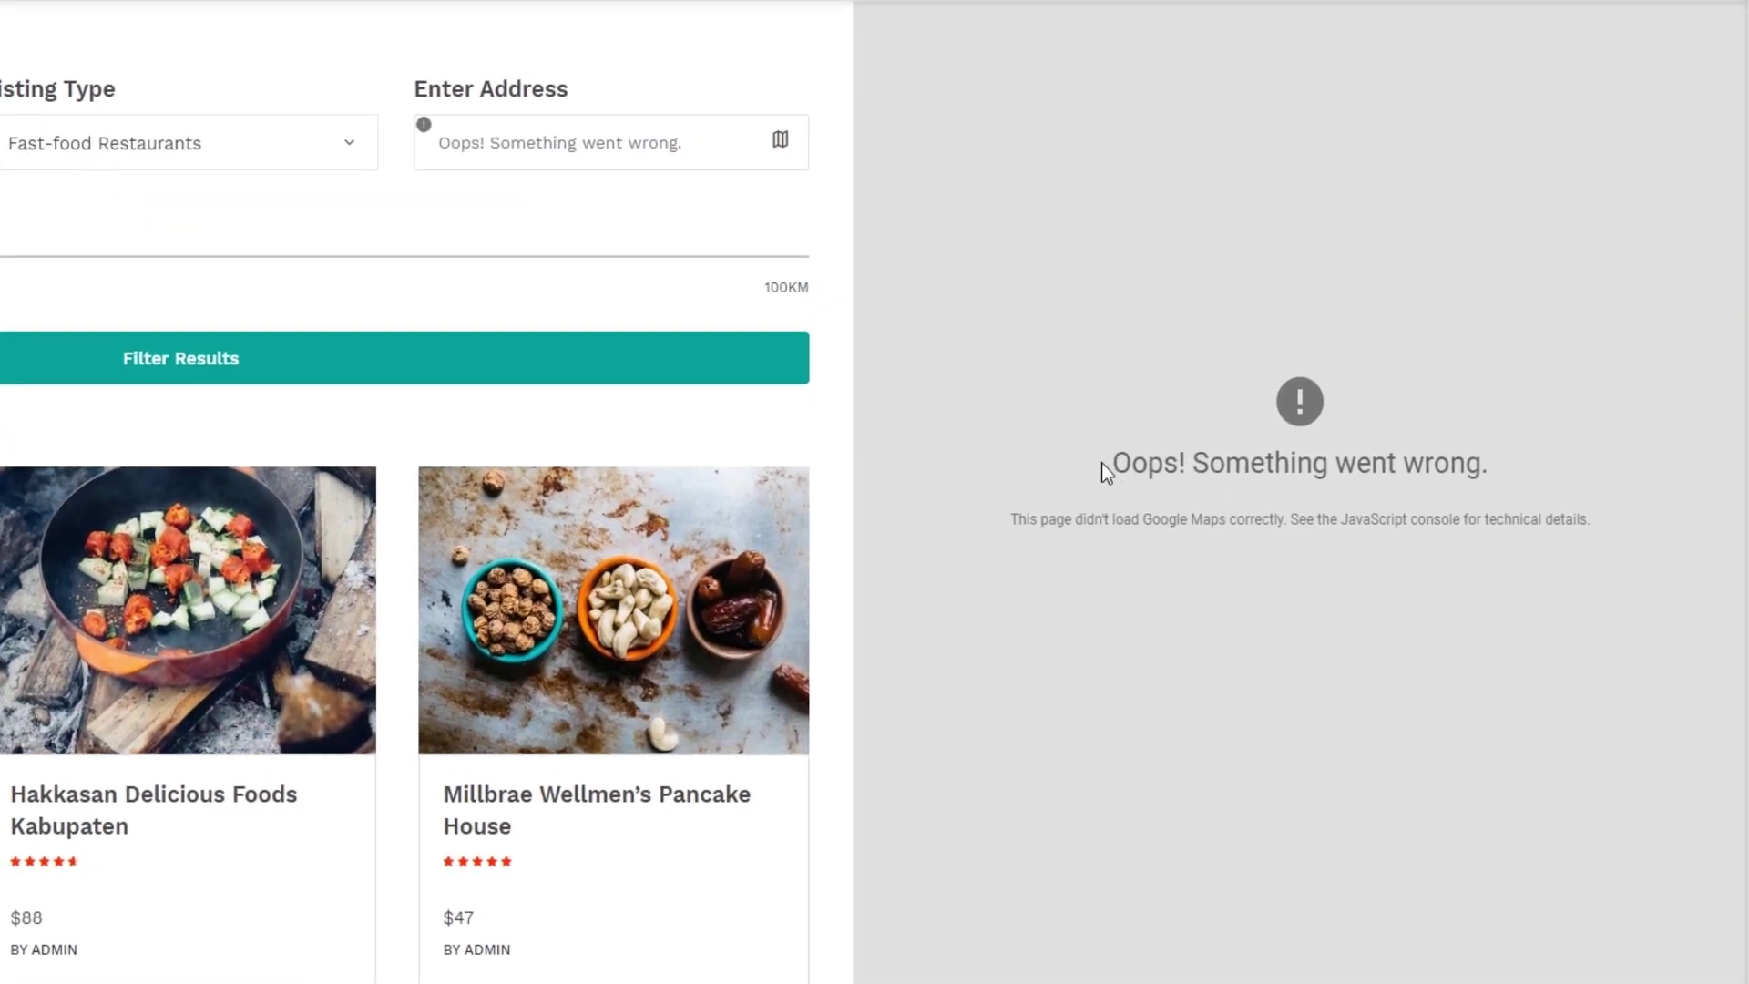
# Step: Highlight the map's 'Oops! Something went wrong.' error, then switch to the Google Maps Platform tab
pyautogui.click(1236, 528)
pyautogui.moveTo(1104, 463); pyautogui.dragTo(1499, 467)
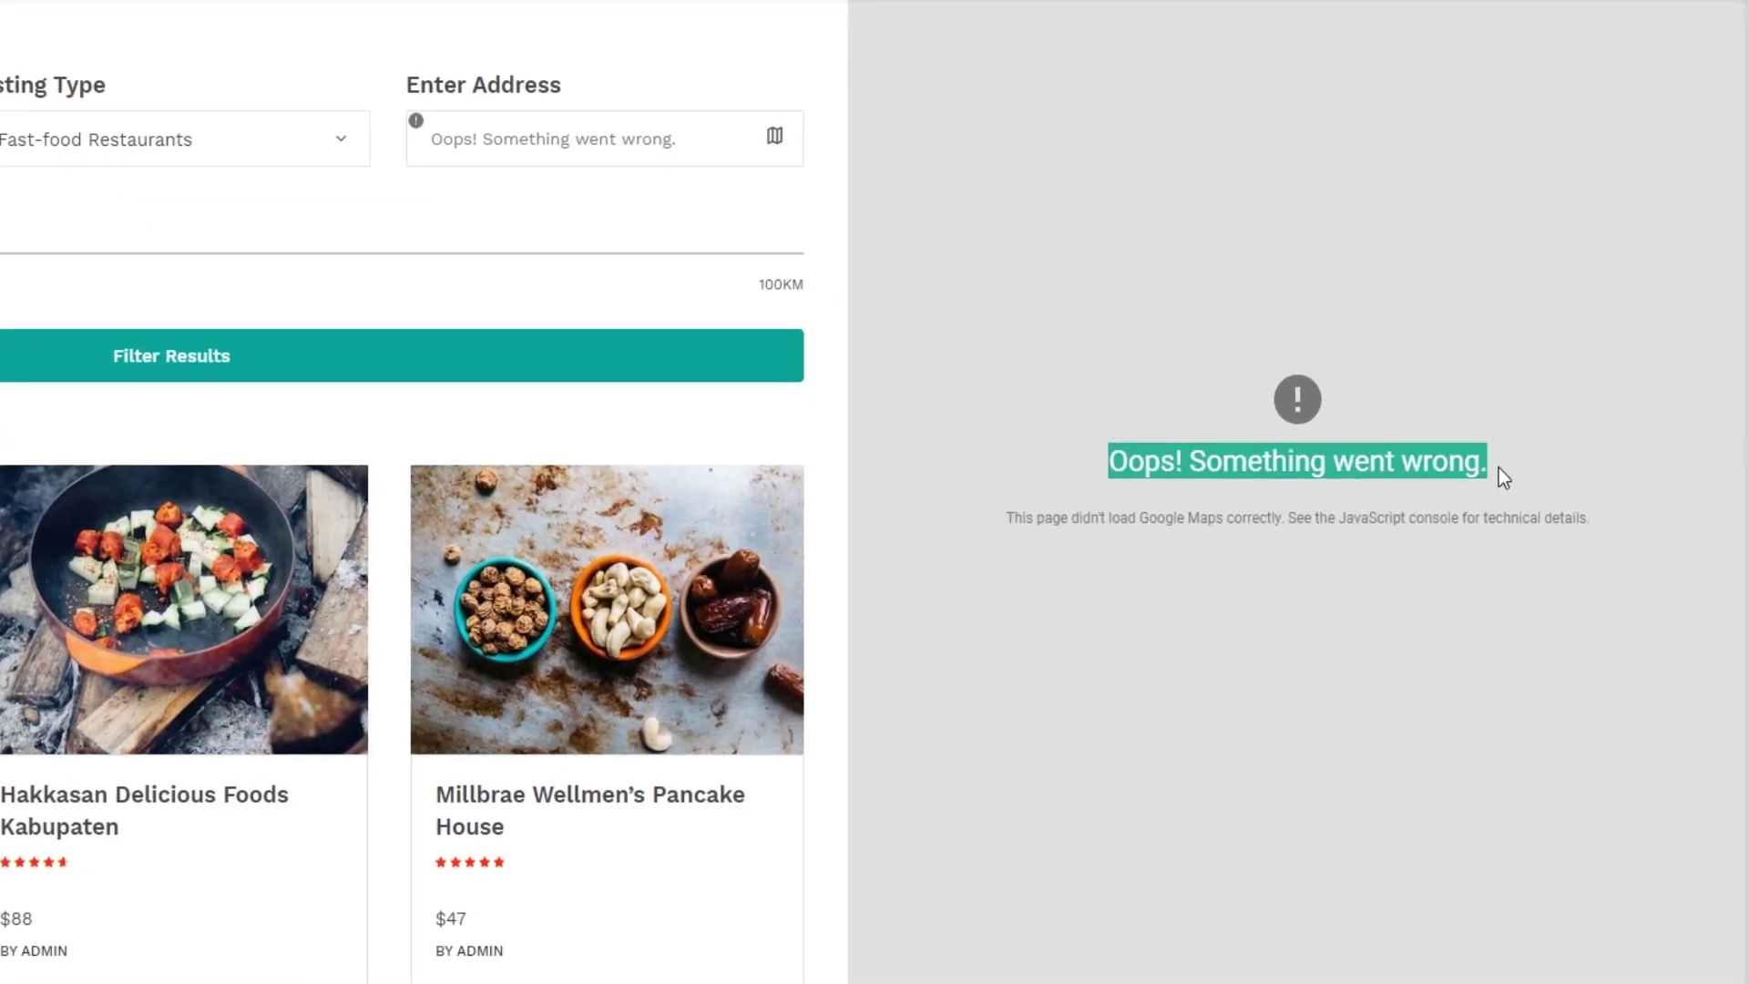
pyautogui.click(1550, 417)
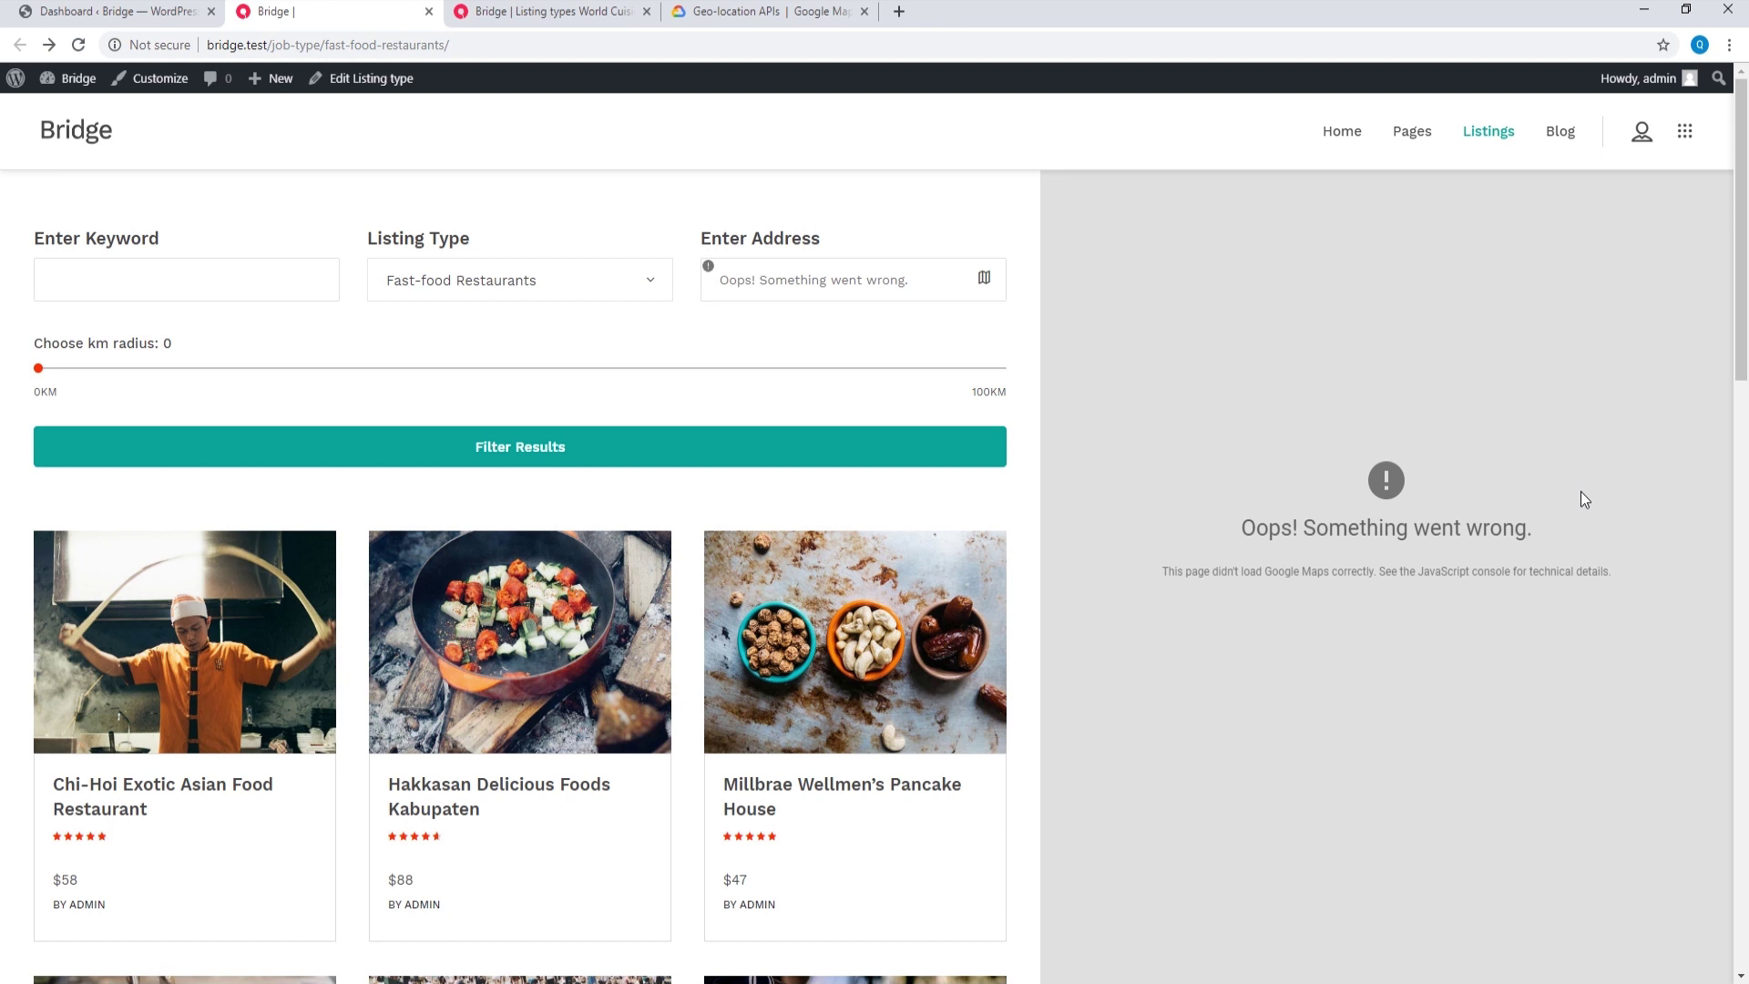
pyautogui.click(826, 12)
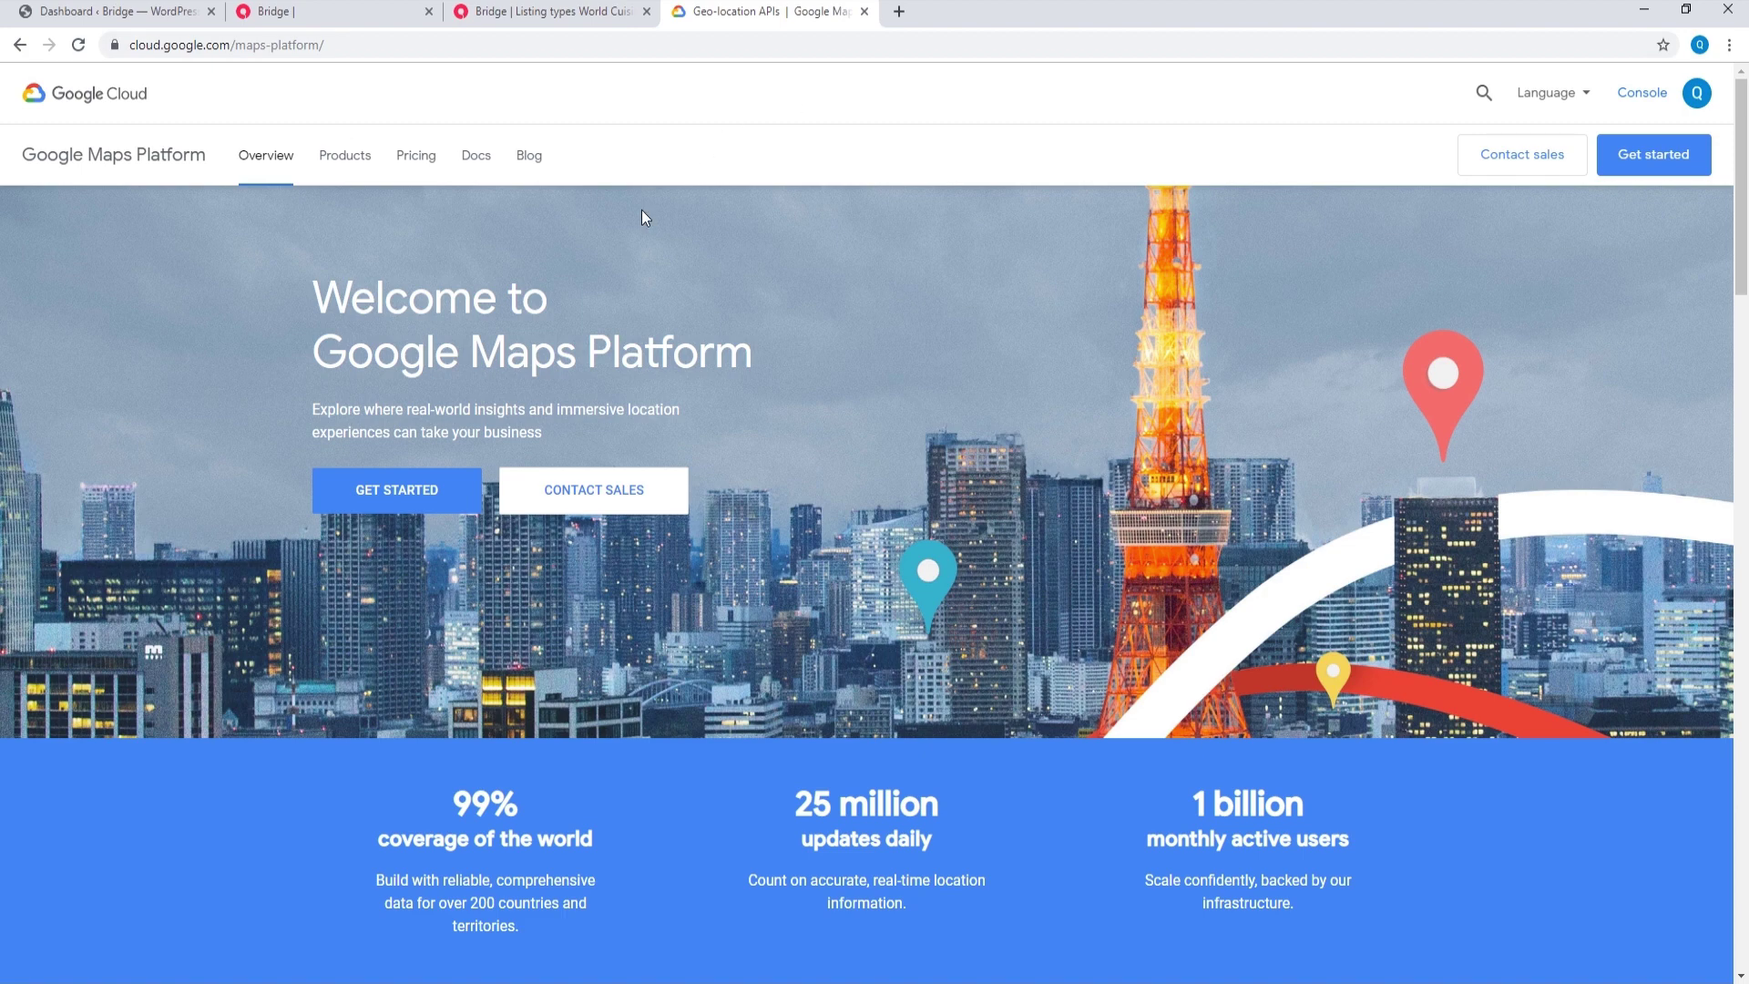
# Step: Start the Google Maps Platform setup with the Maps product selected
pyautogui.click(417, 498)
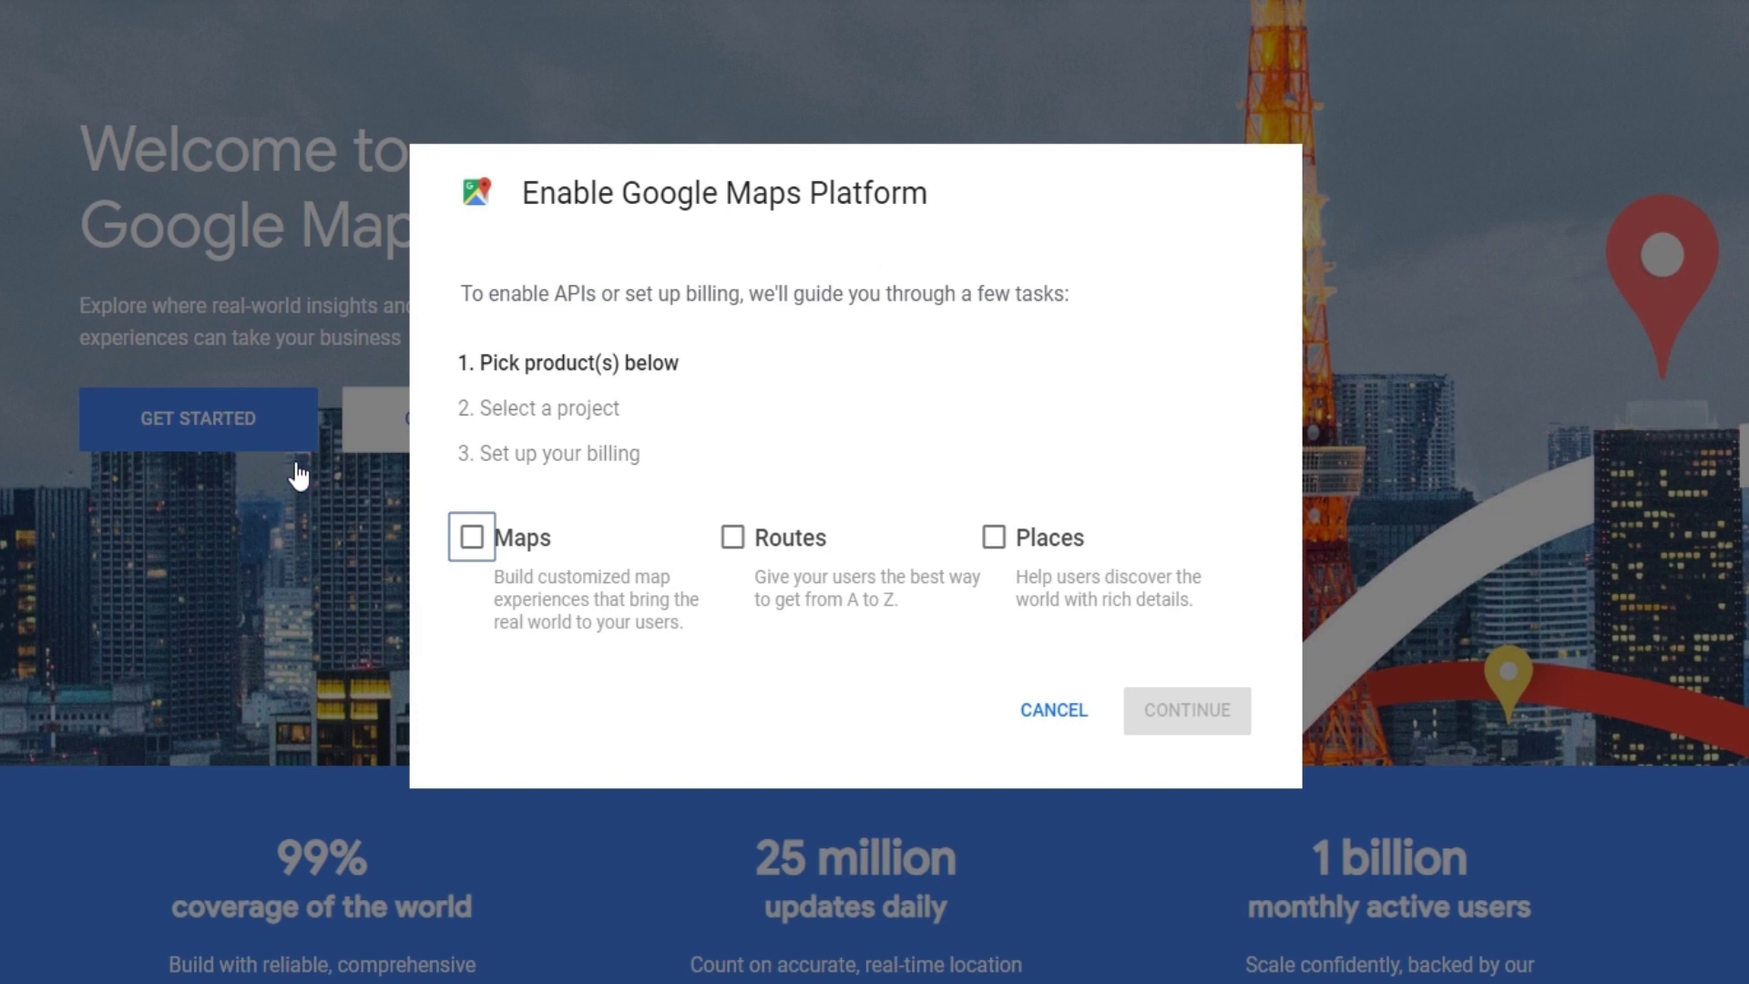
pyautogui.click(473, 543)
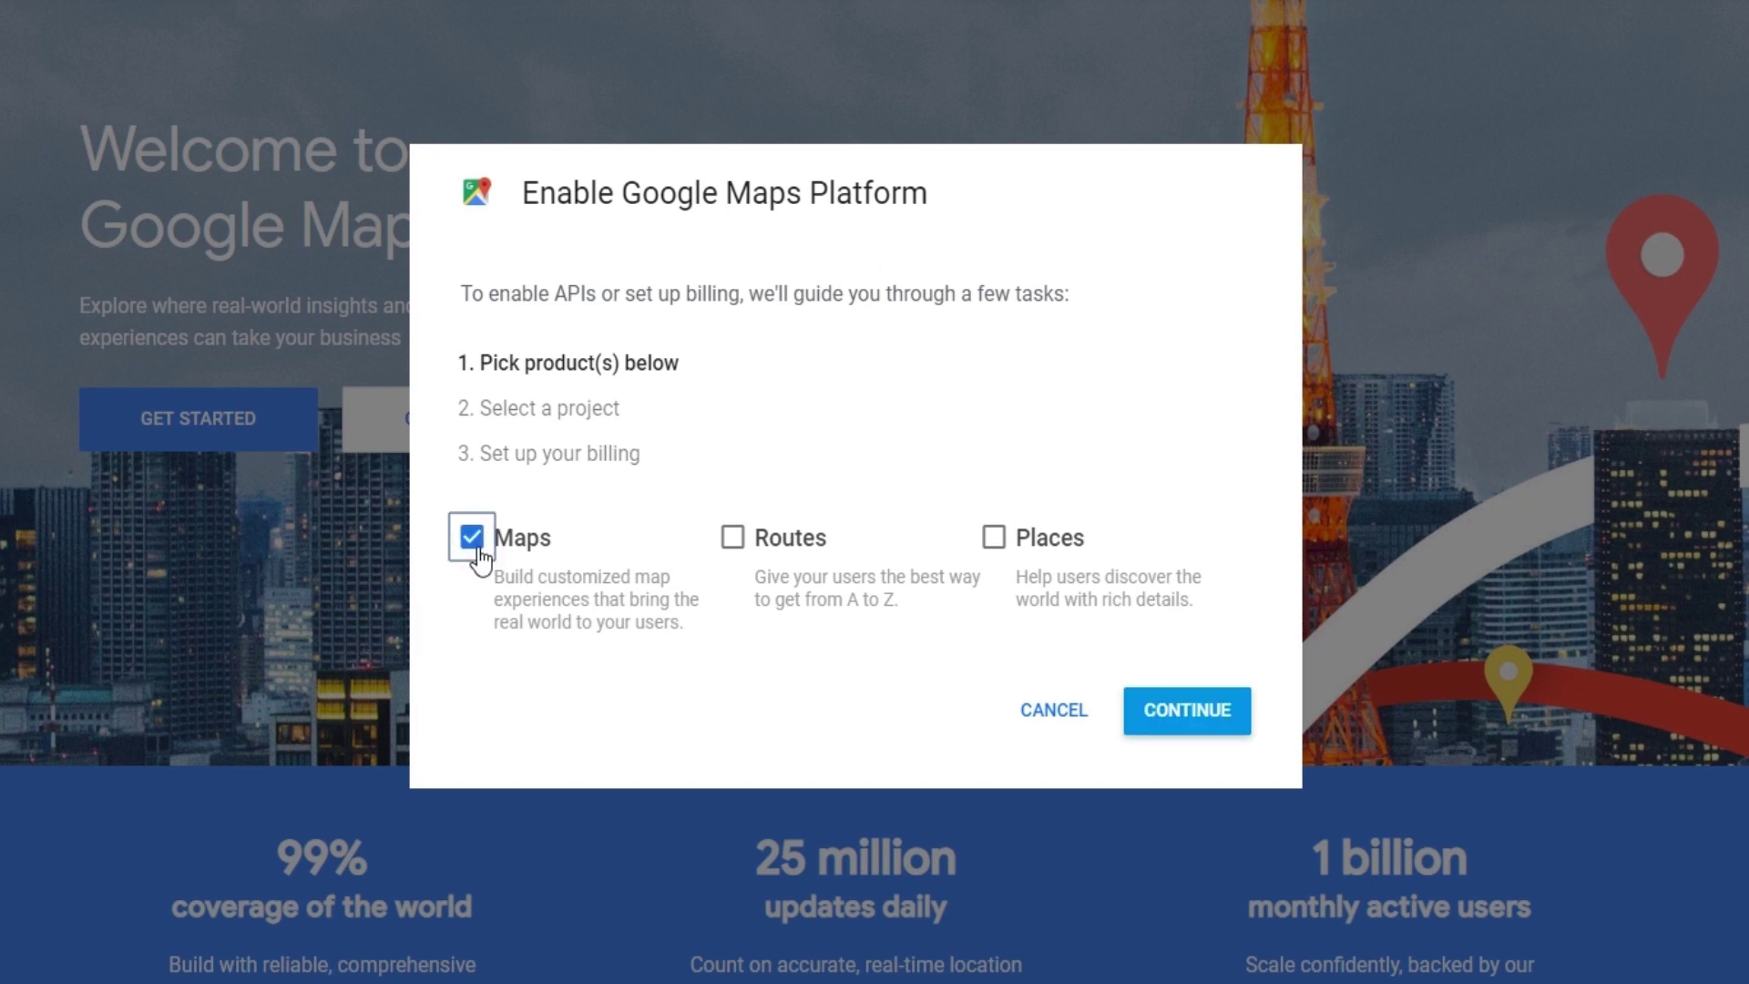
pyautogui.click(1170, 716)
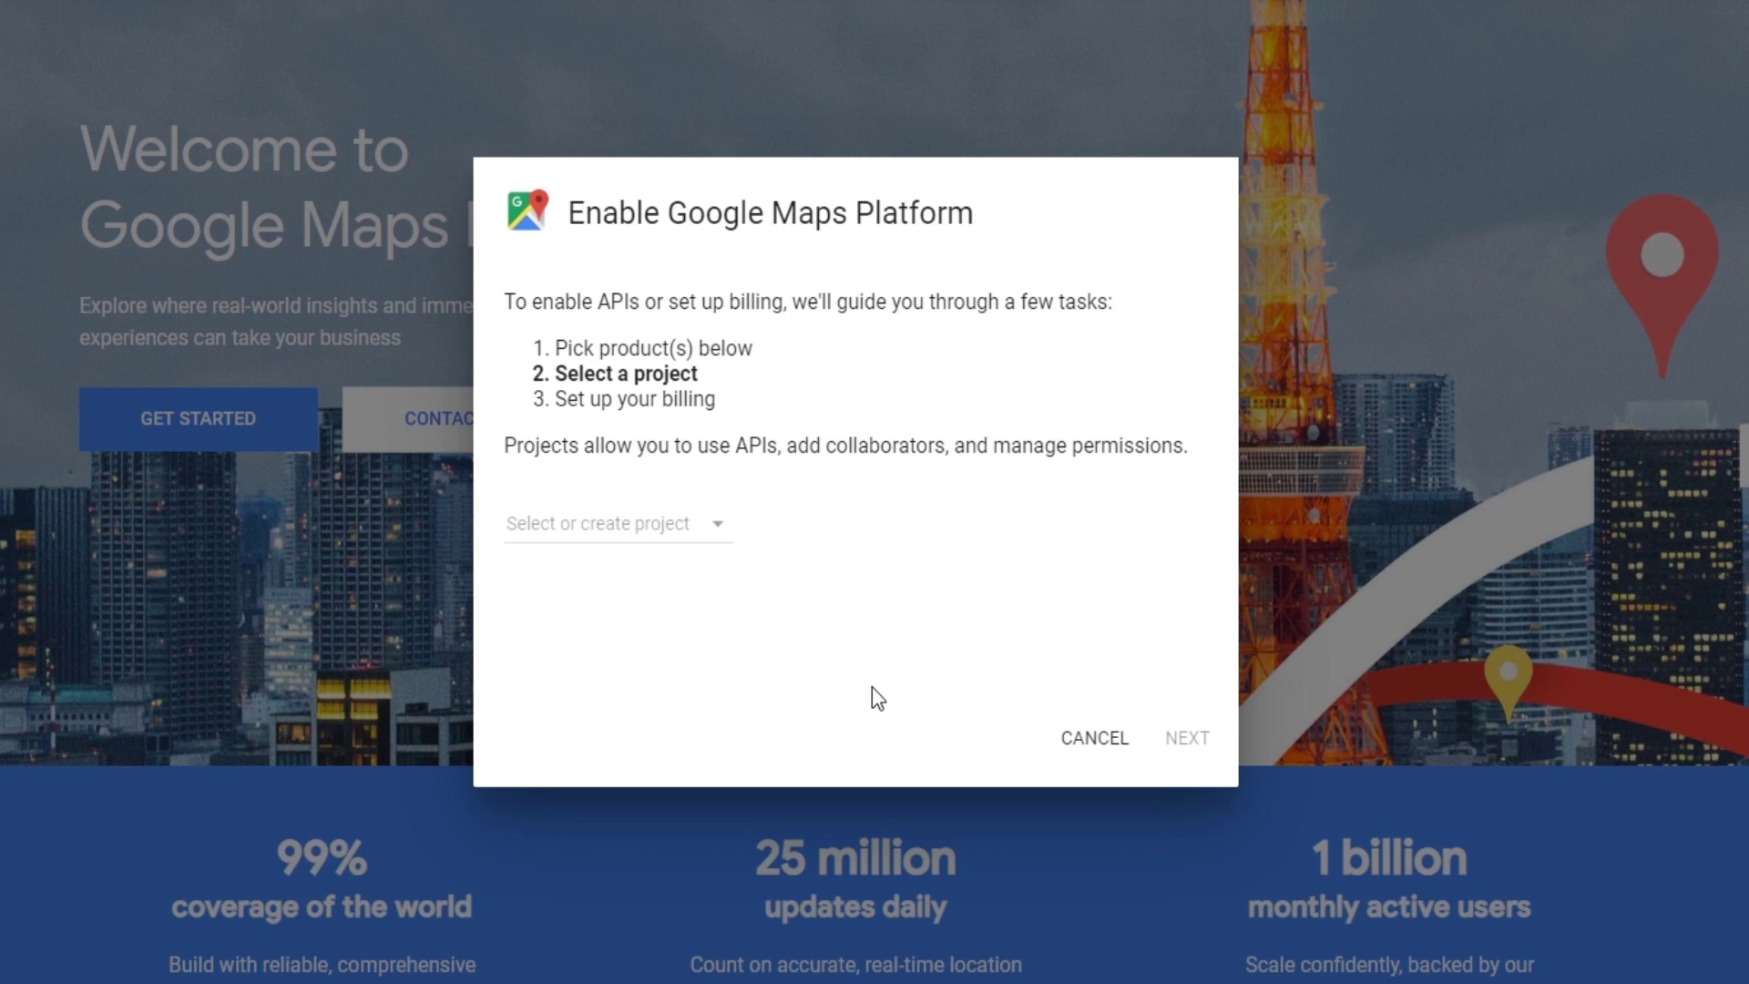
# Step: Create a new project named 'Qode', pass billing, enable the APIs and finish setup
pyautogui.click(632, 527)
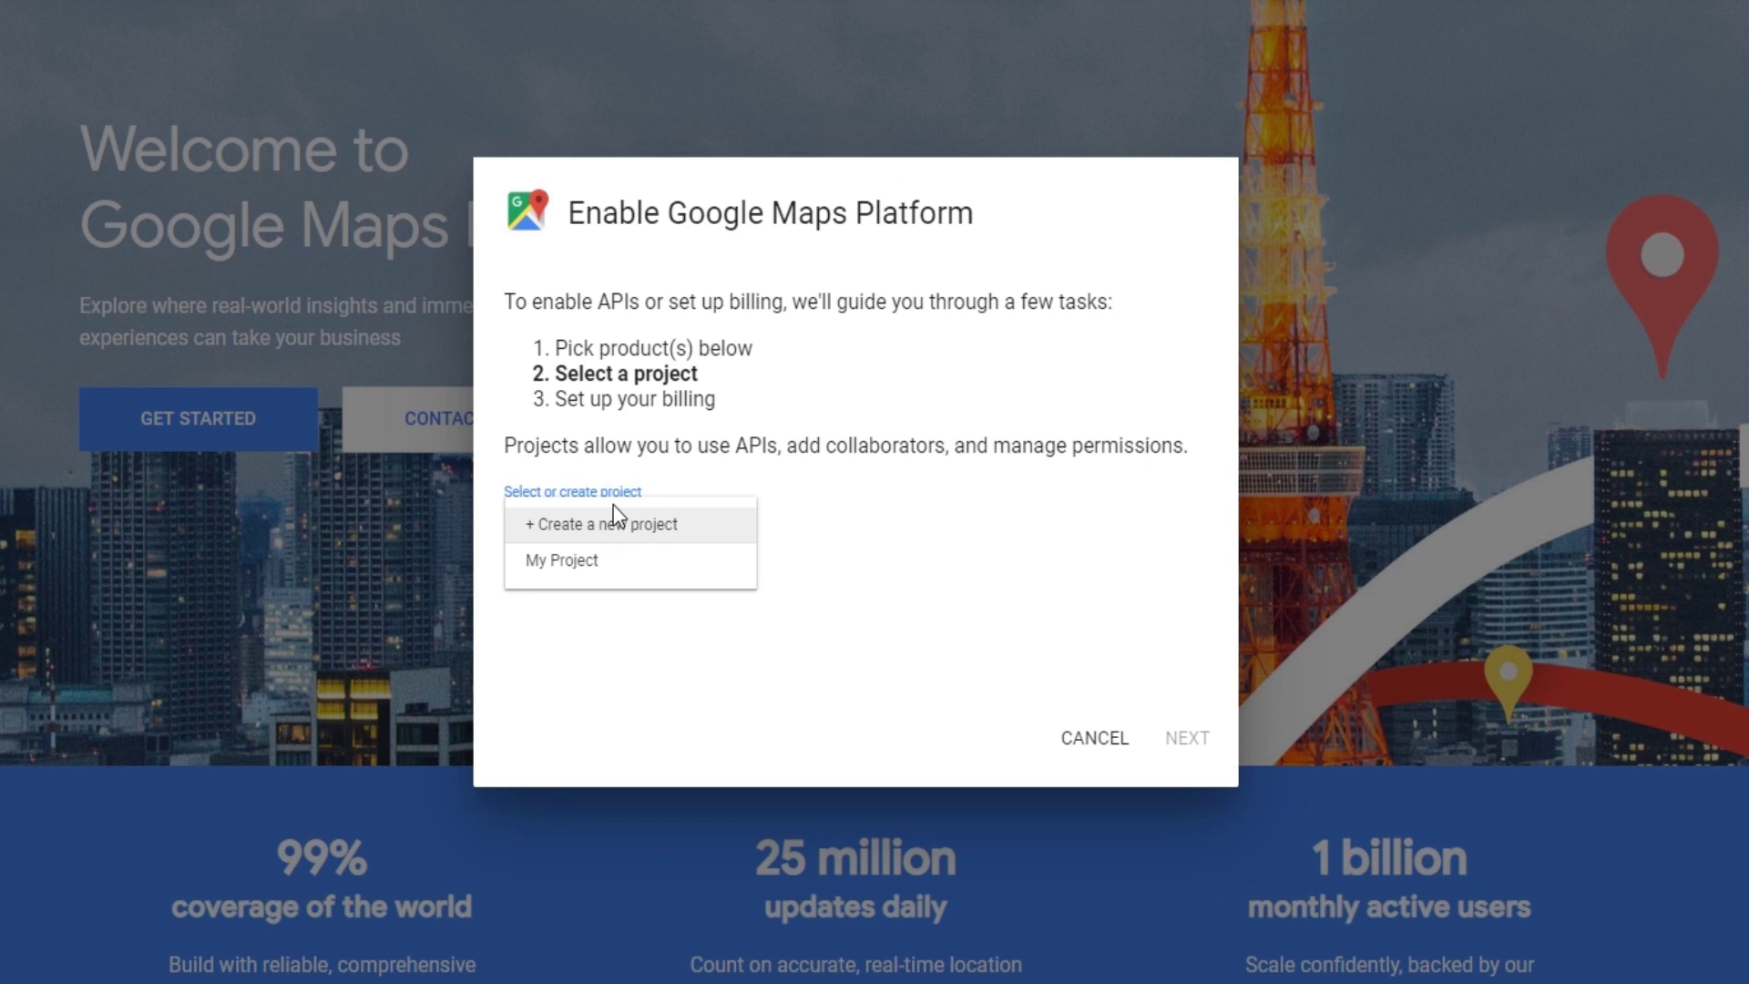
pyautogui.click(638, 529)
pyautogui.moveTo(745, 523); pyautogui.dragTo(507, 526)
pyautogui.write('Qode')
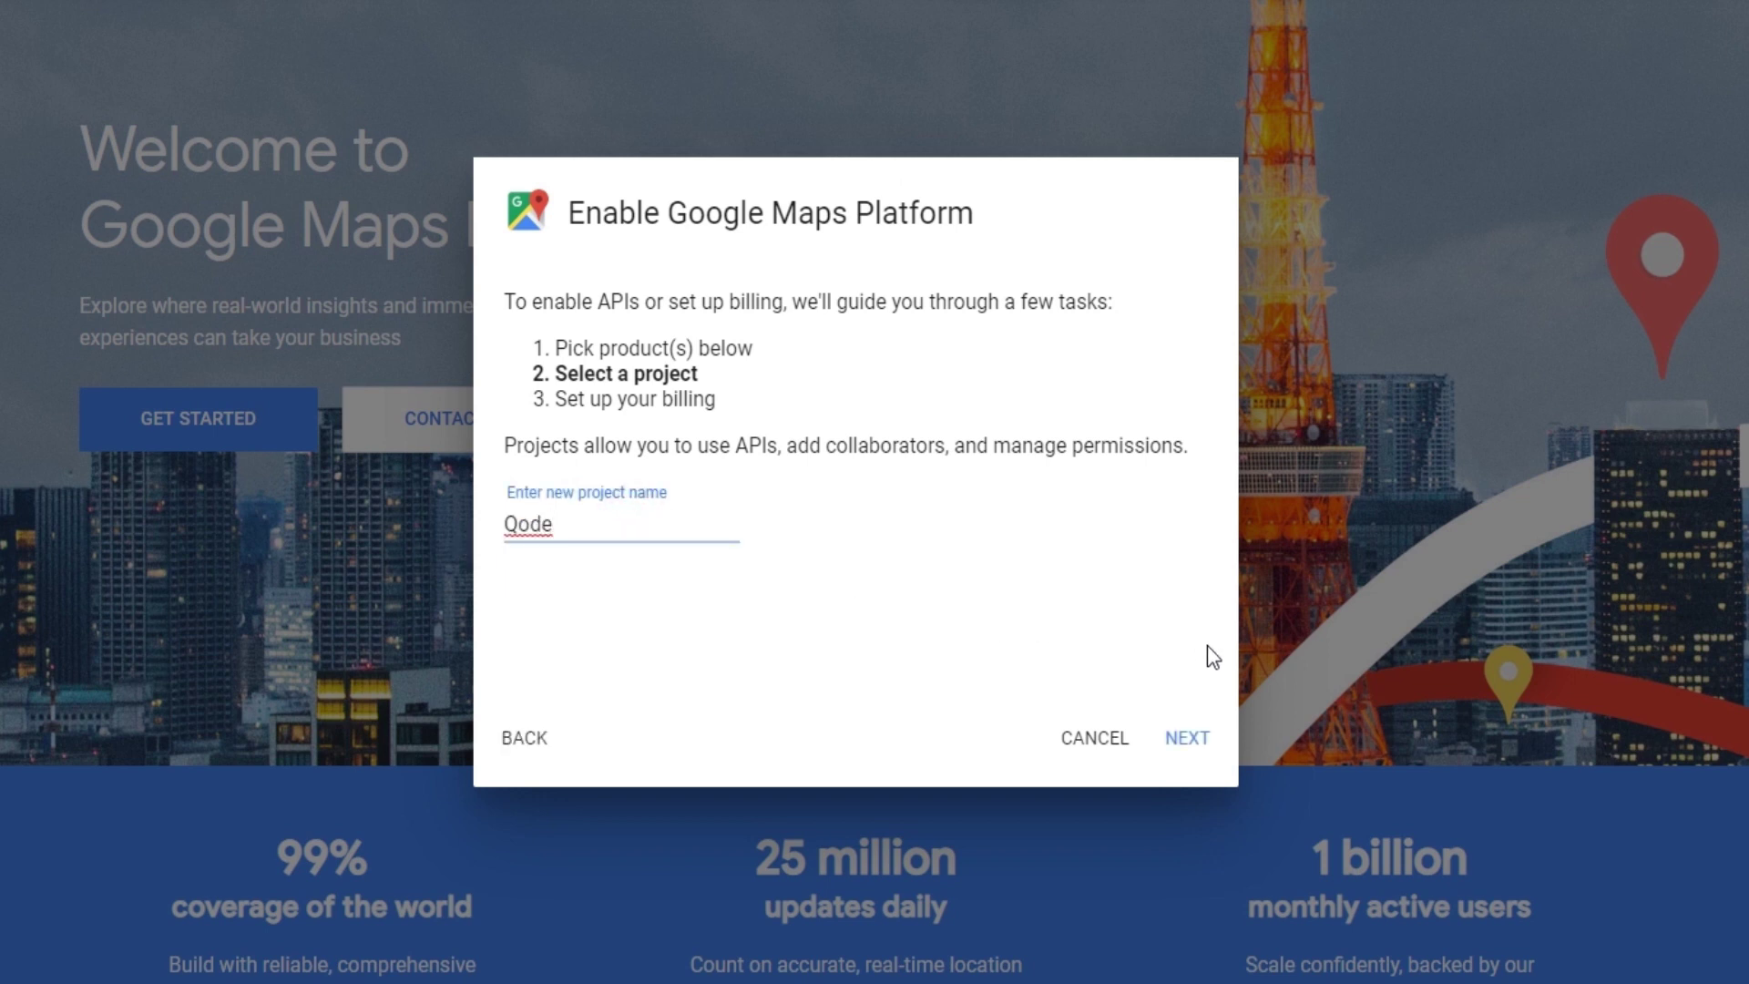
pyautogui.click(1187, 738)
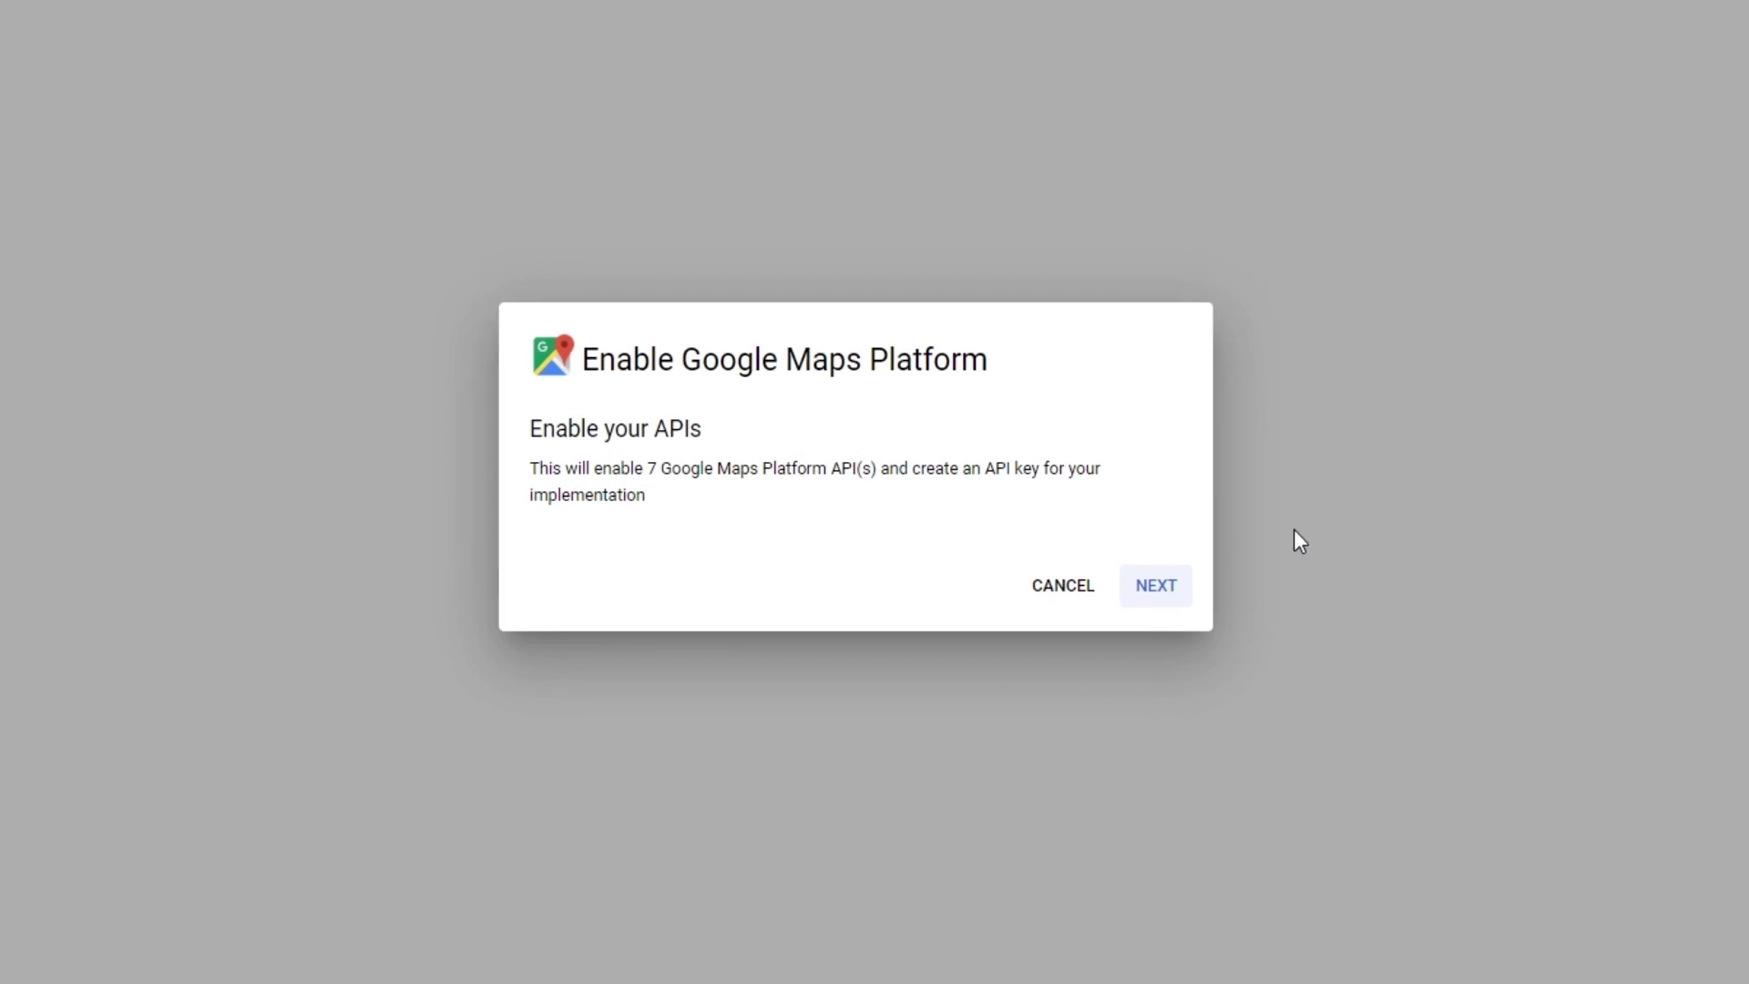
pyautogui.click(1175, 586)
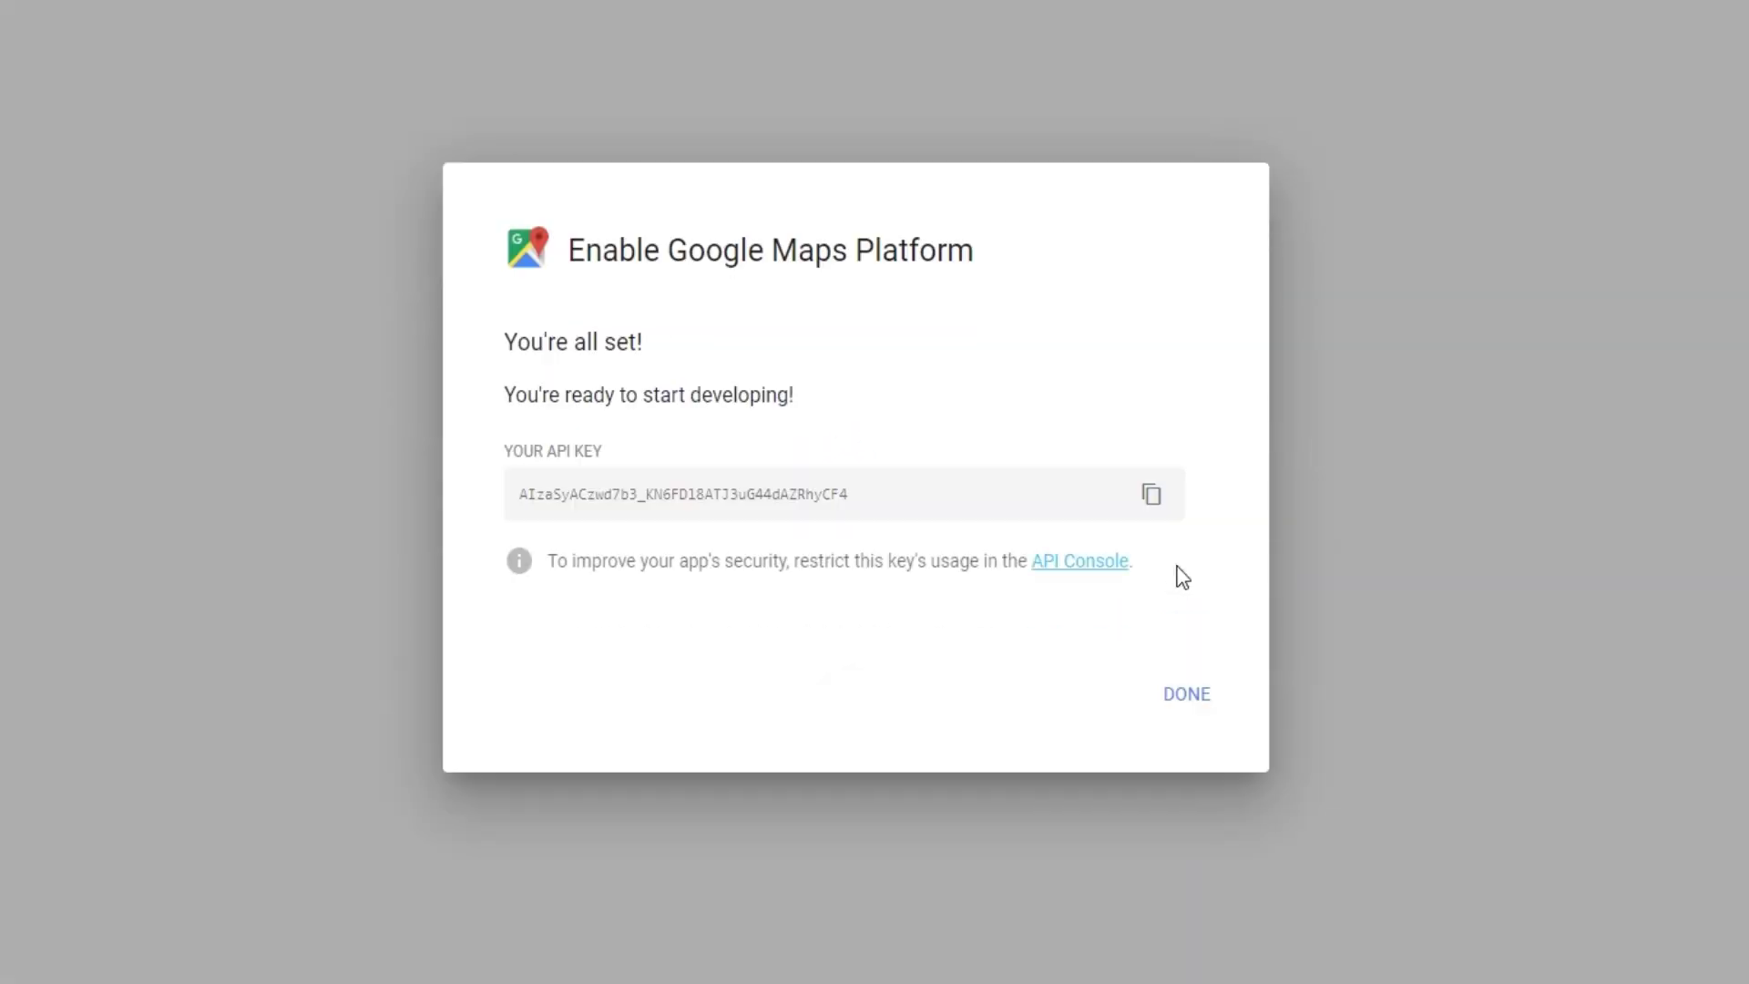
pyautogui.click(1190, 700)
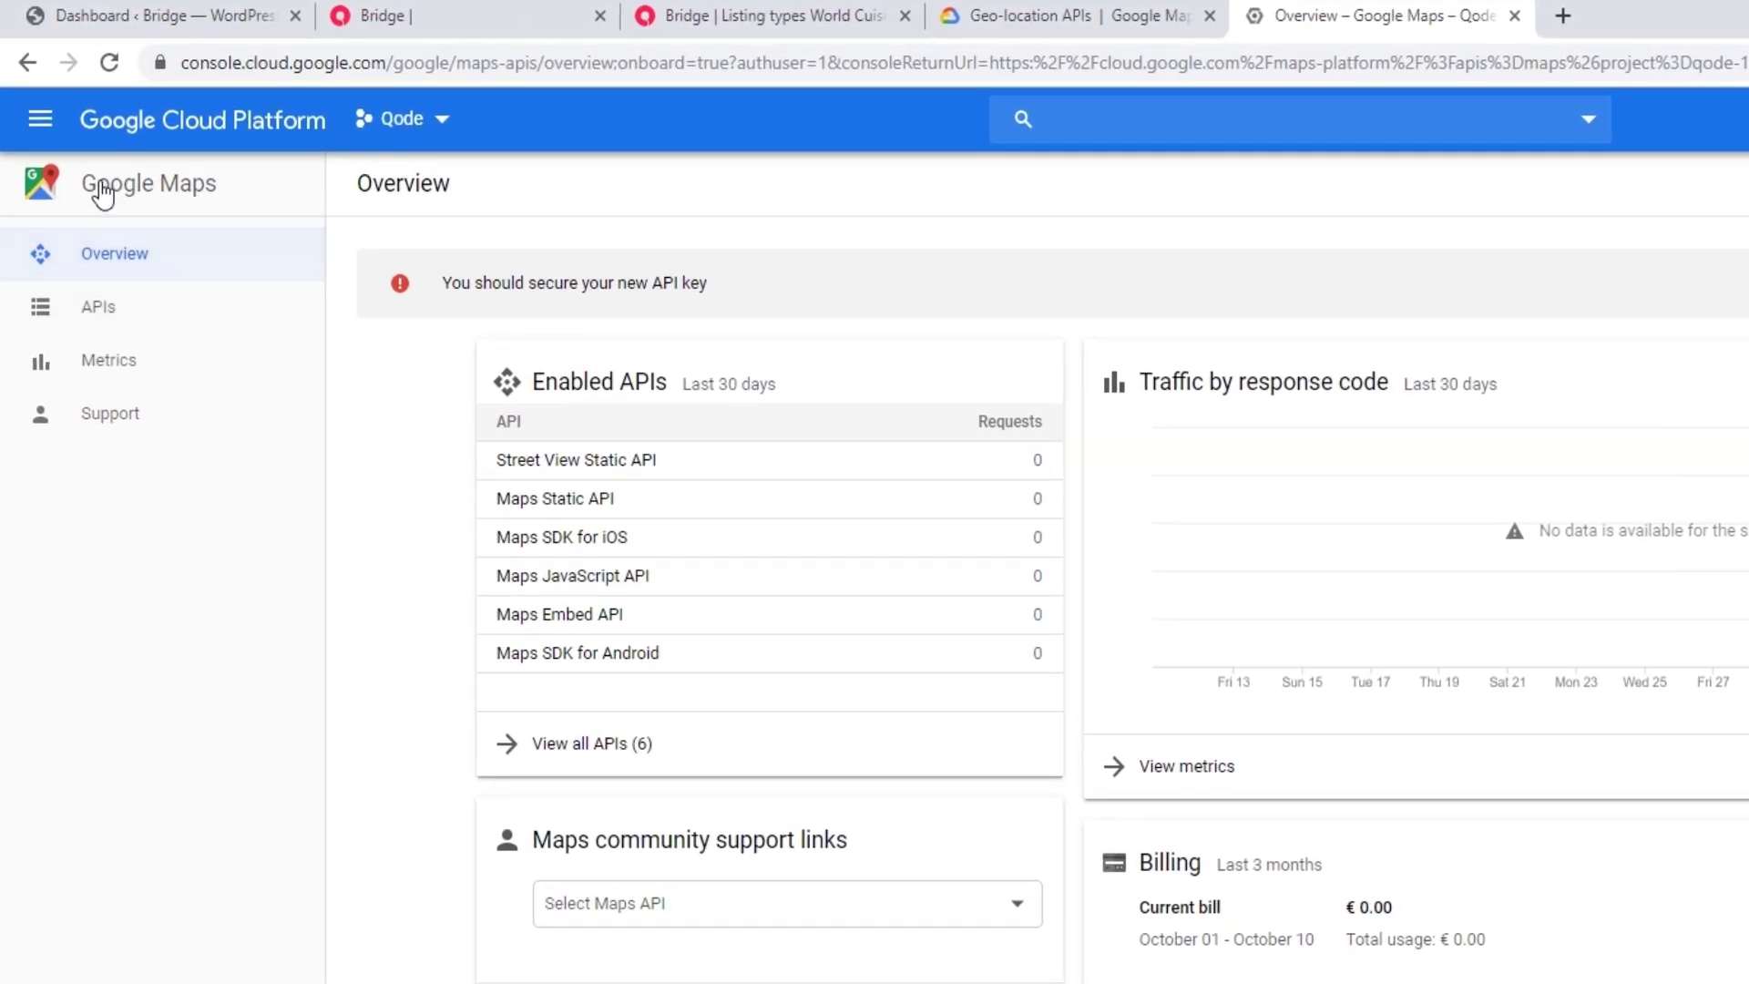
# Step: Go to APIs & Services > Library from the console navigation menu
pyautogui.click(41, 120)
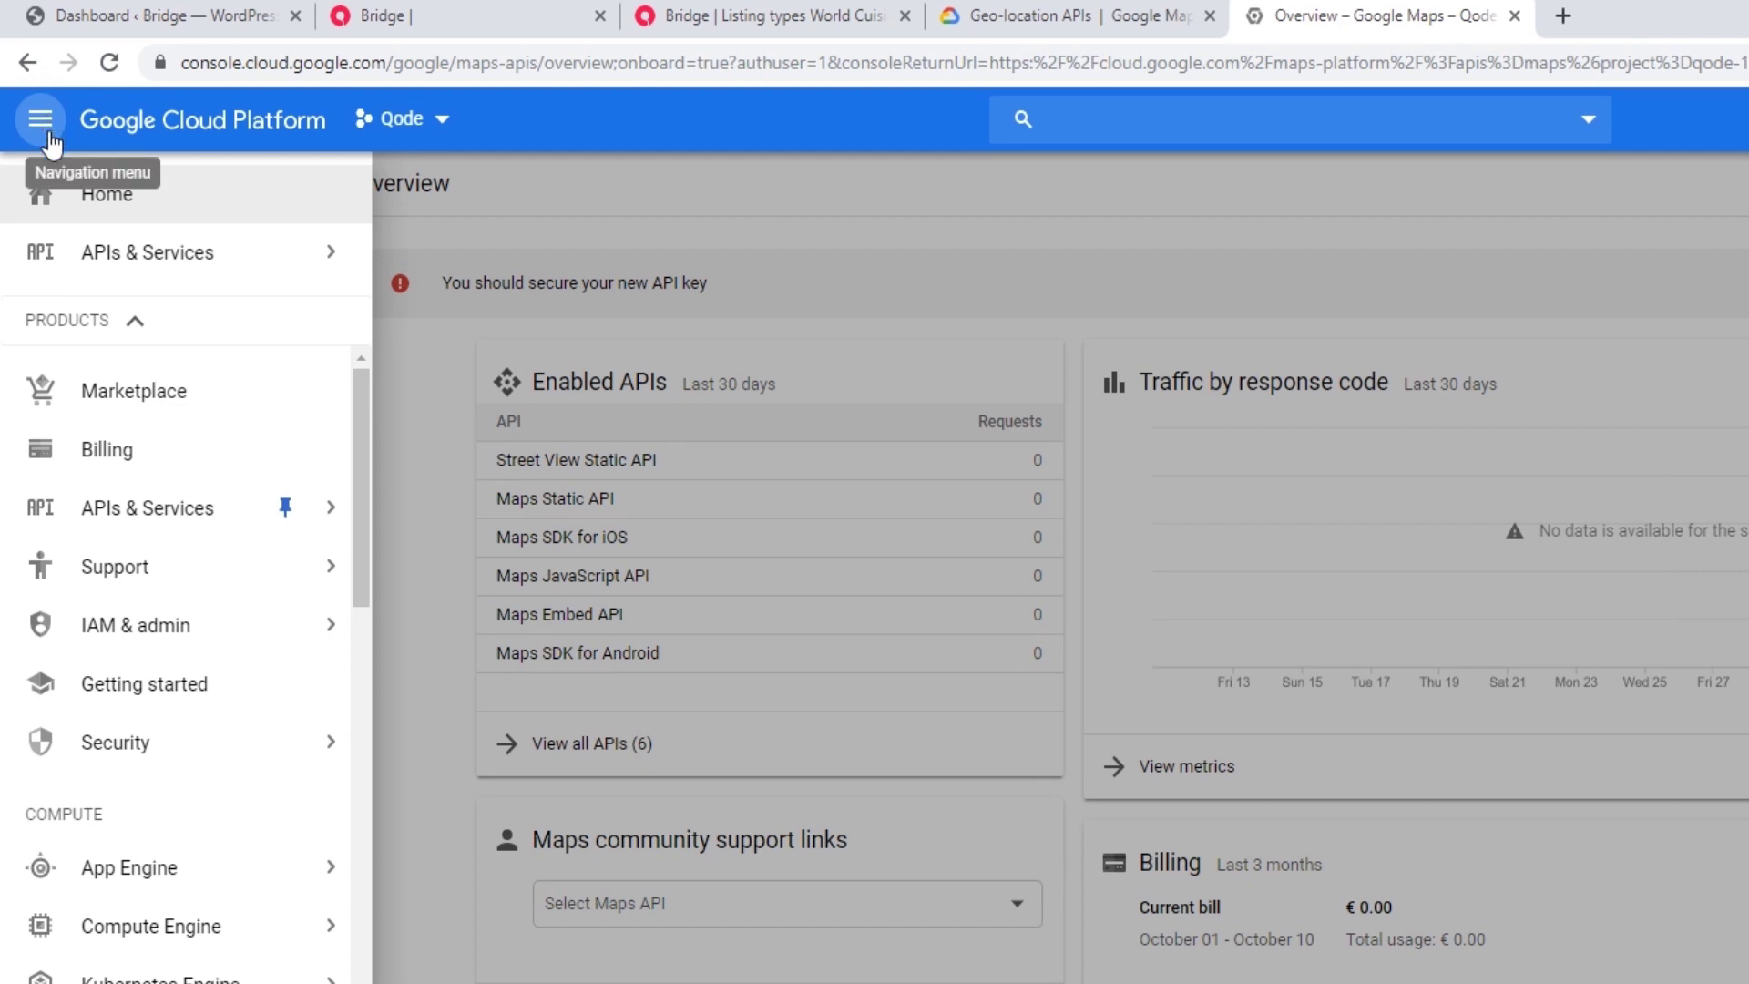
pyautogui.moveTo(102, 517)
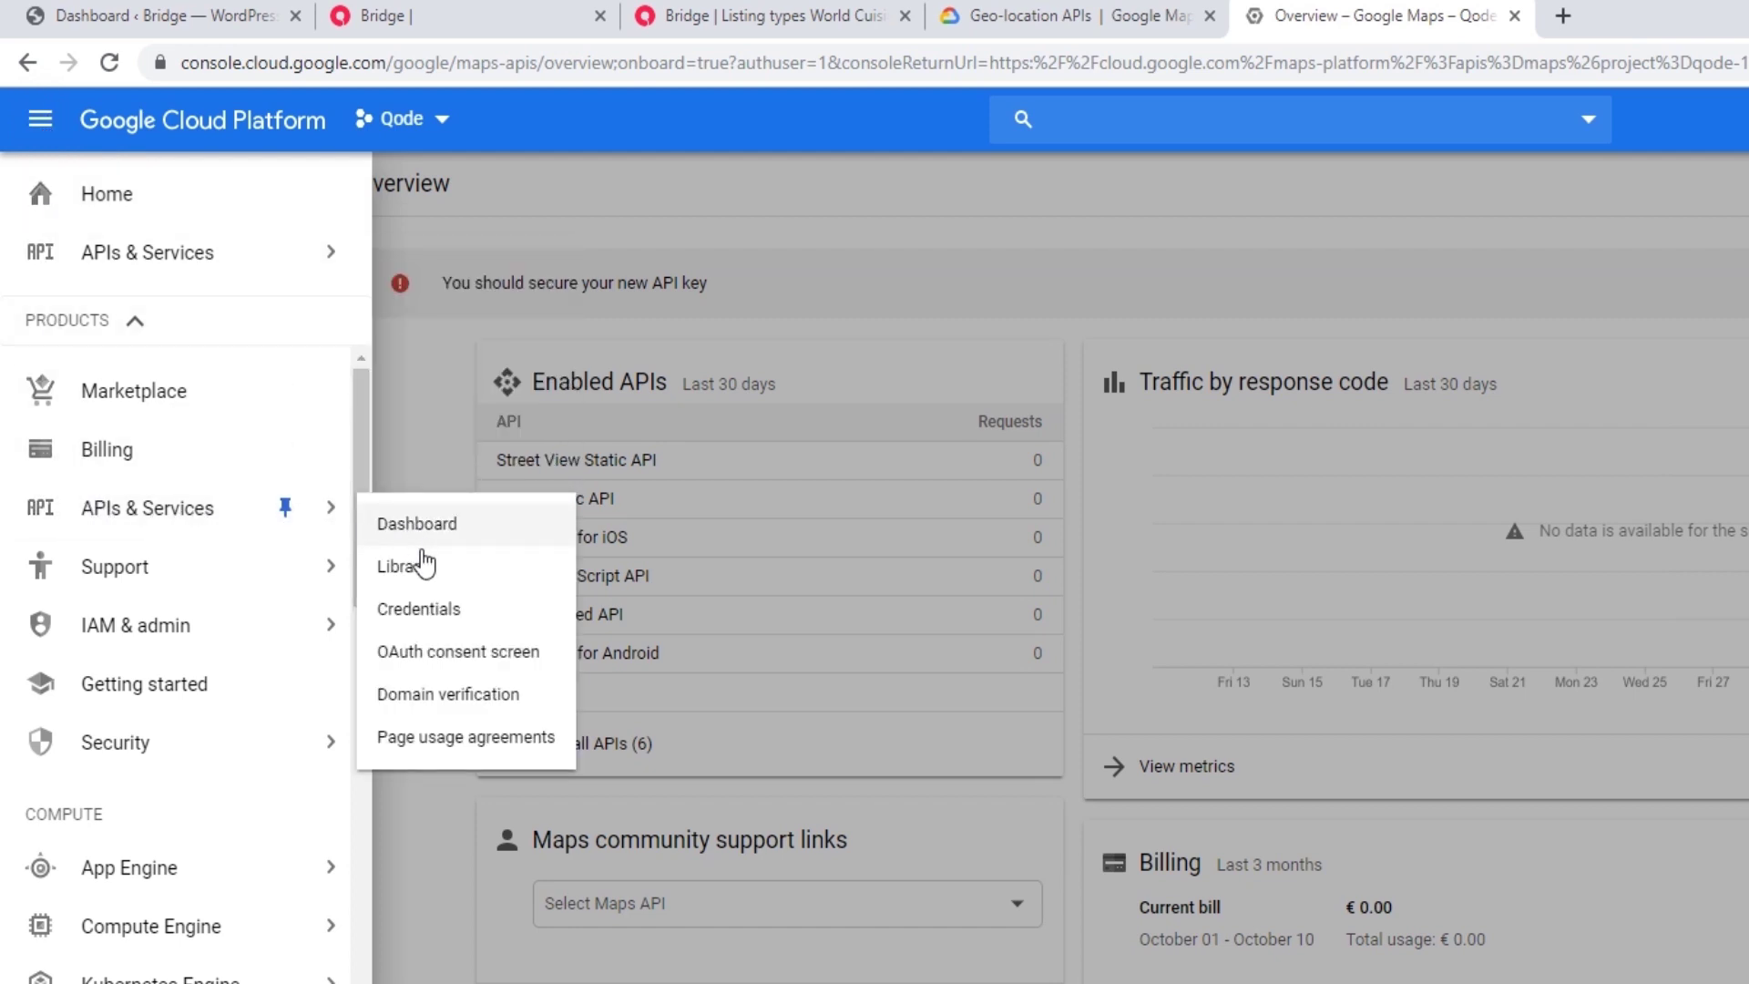
pyautogui.click(425, 581)
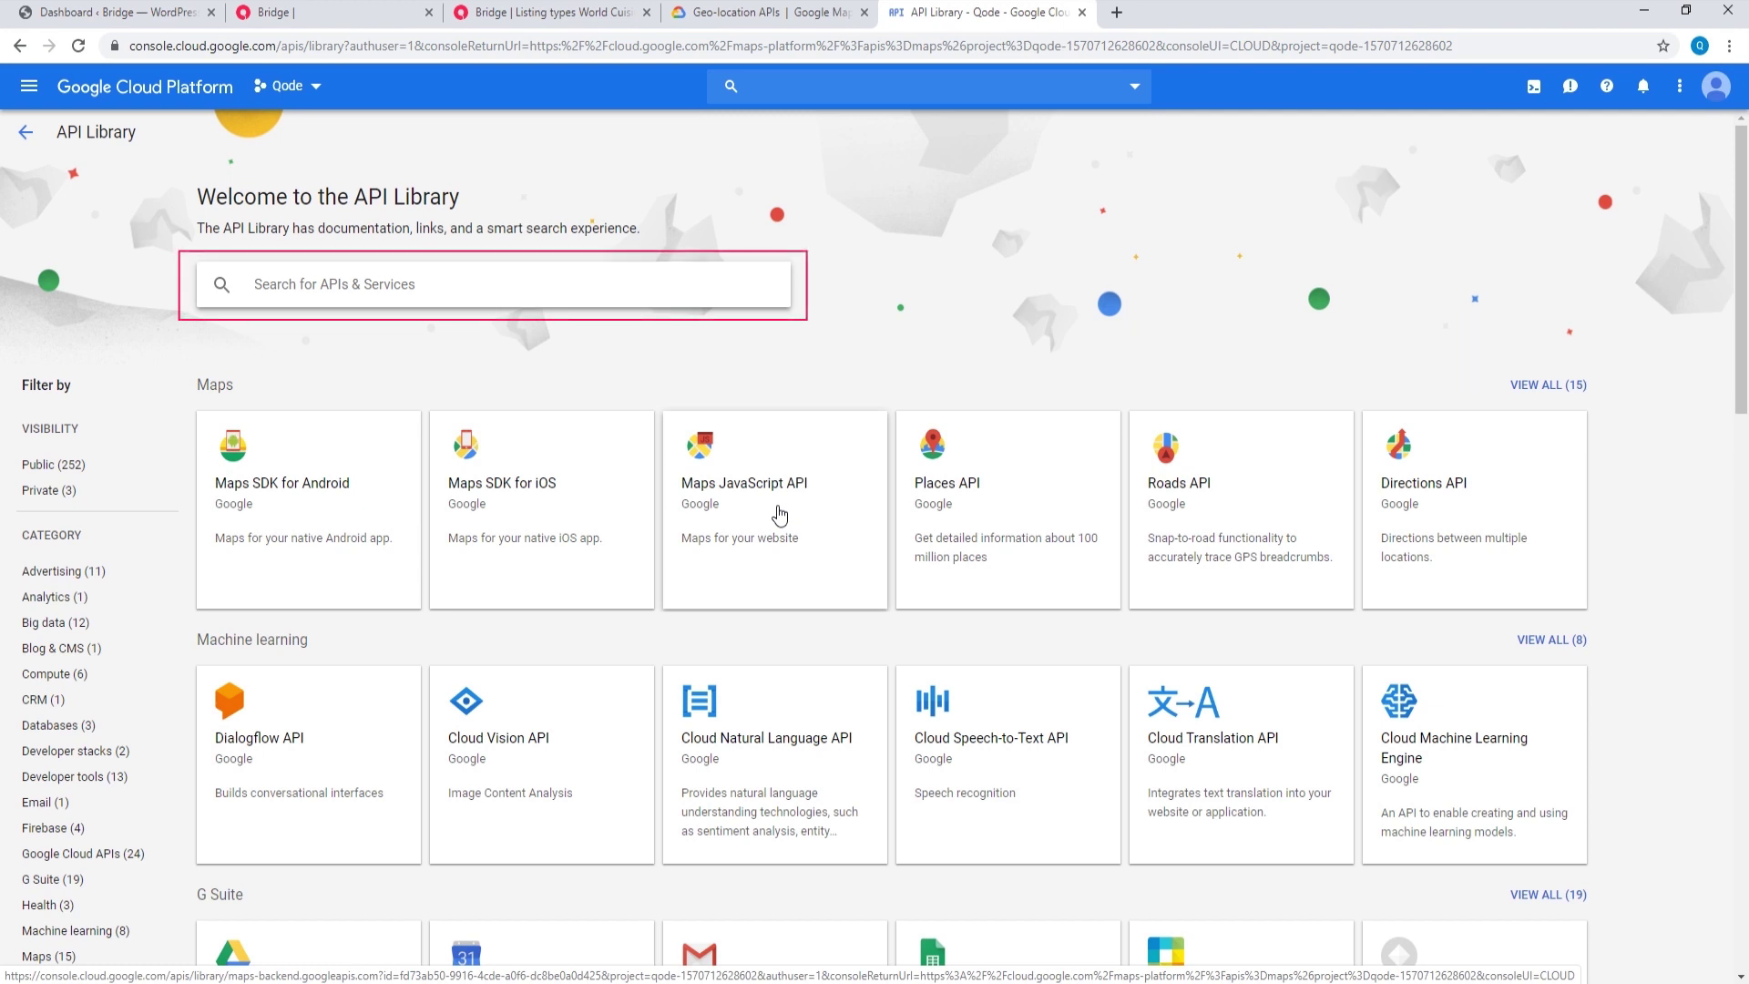
pyautogui.click(781, 489)
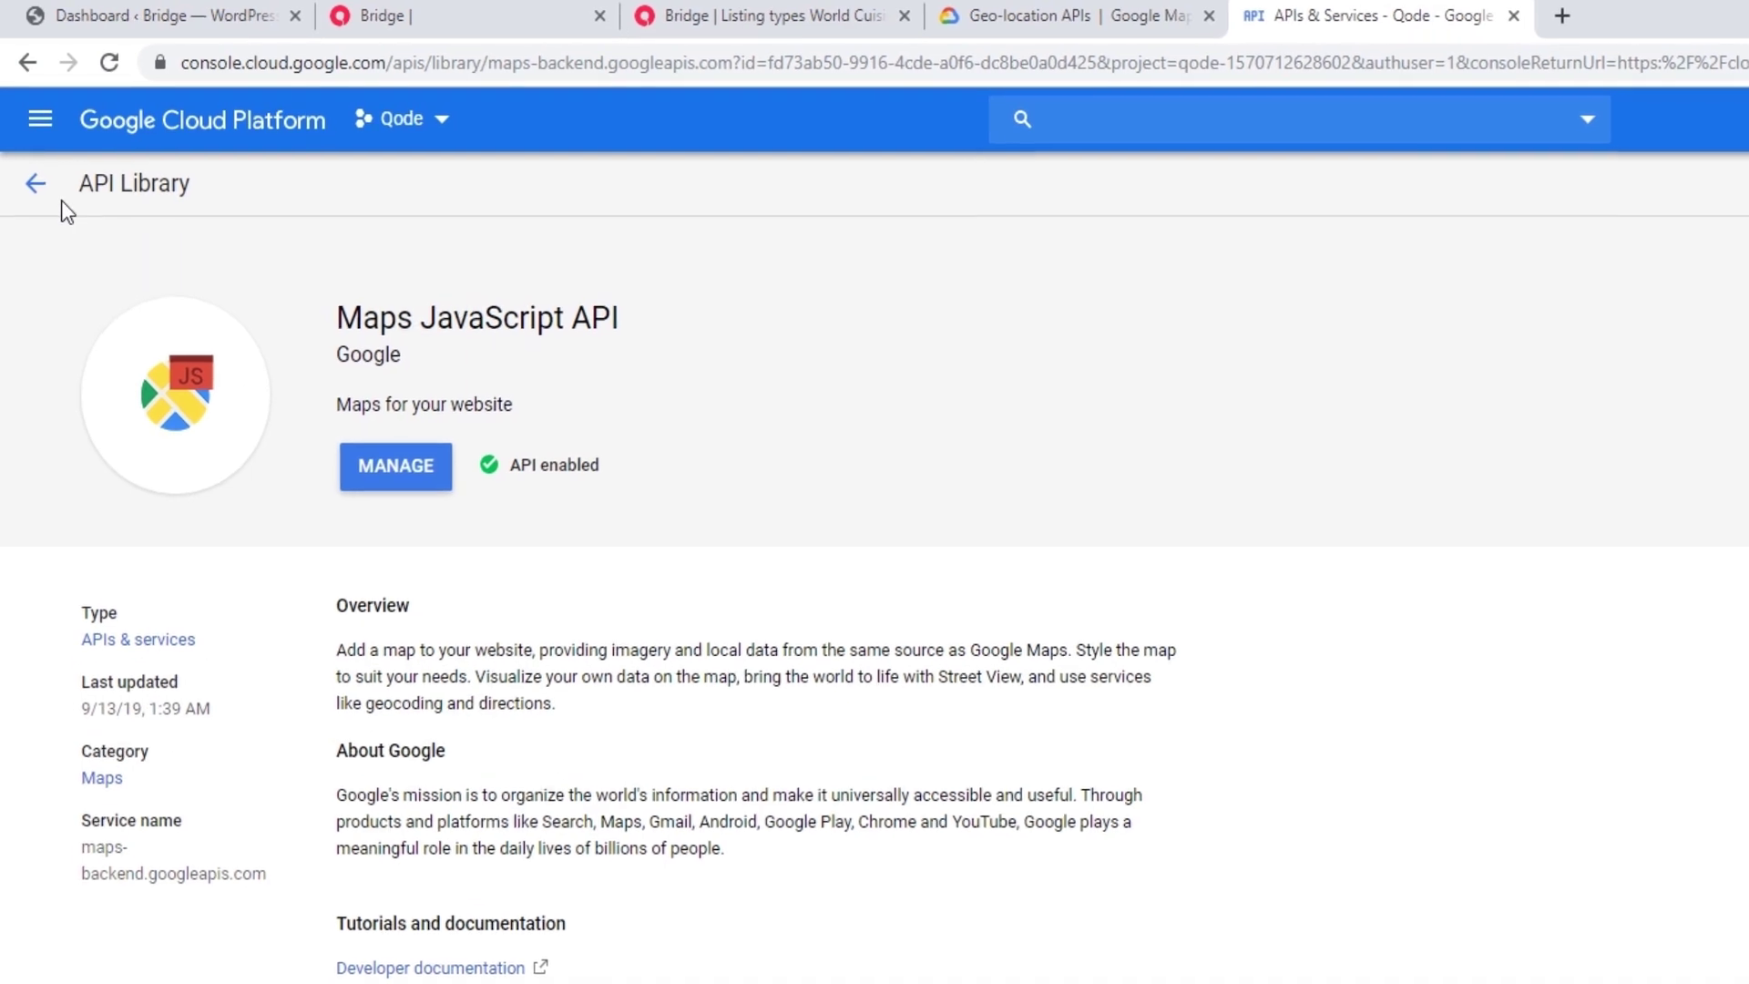
pyautogui.click(40, 137)
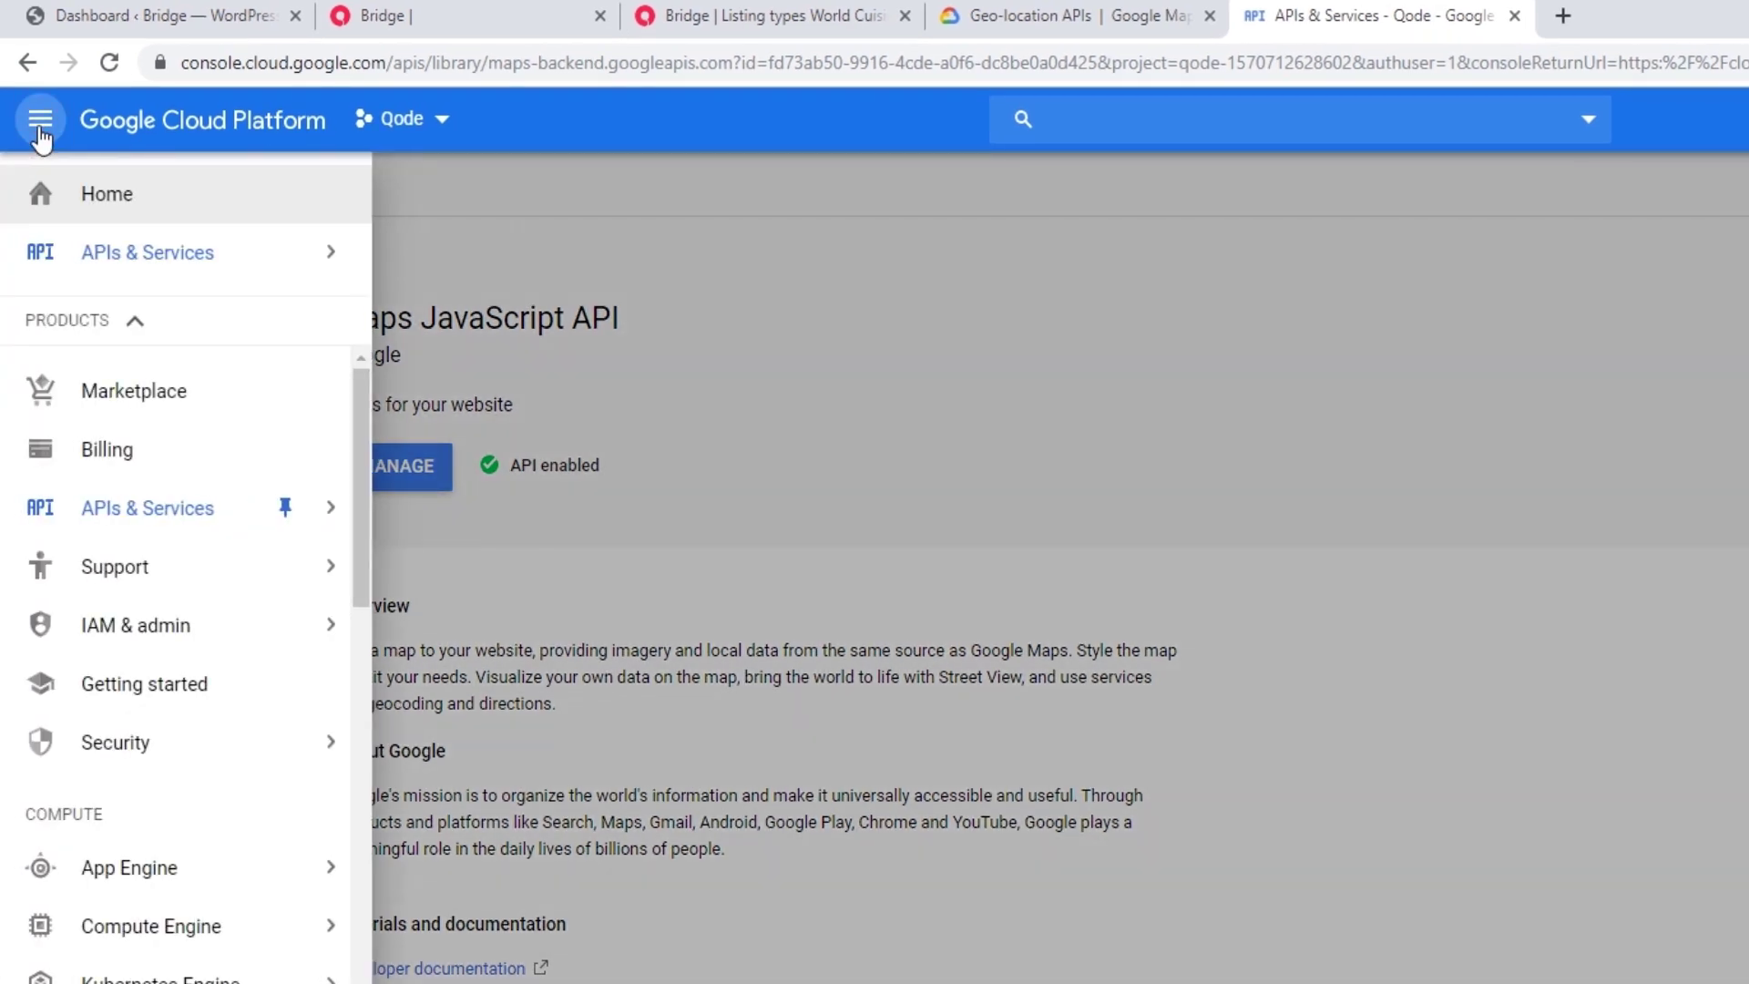
pyautogui.moveTo(215, 508)
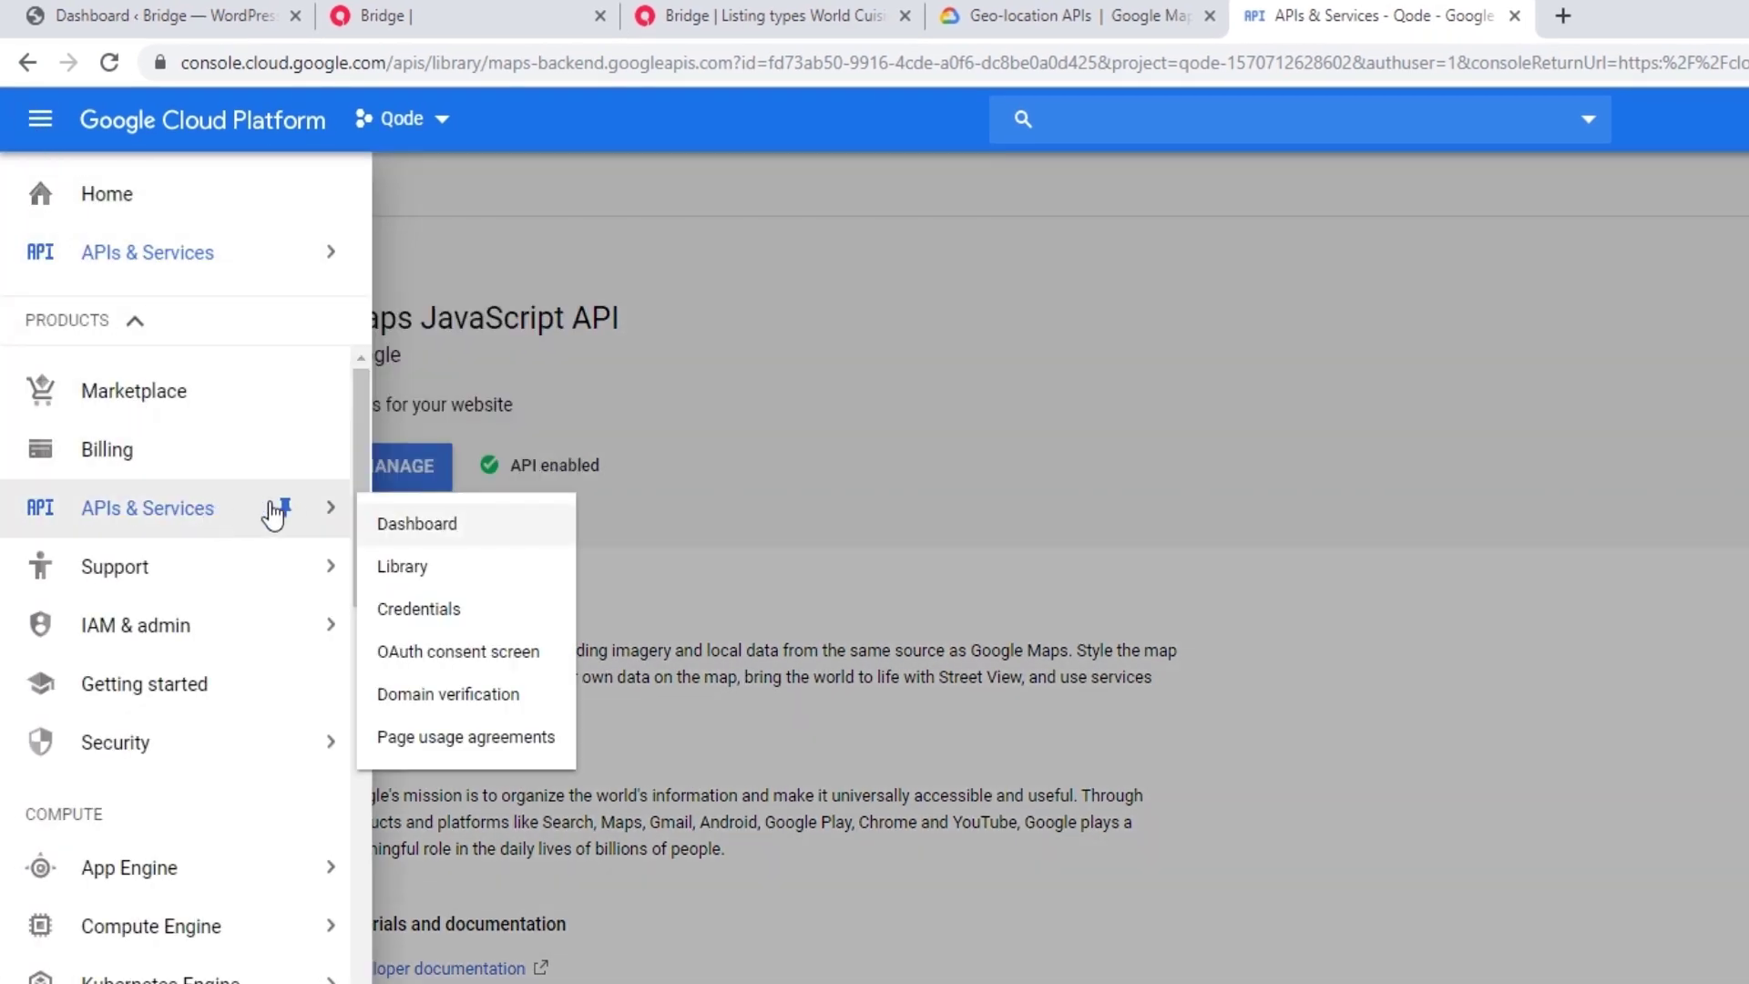
pyautogui.click(402, 566)
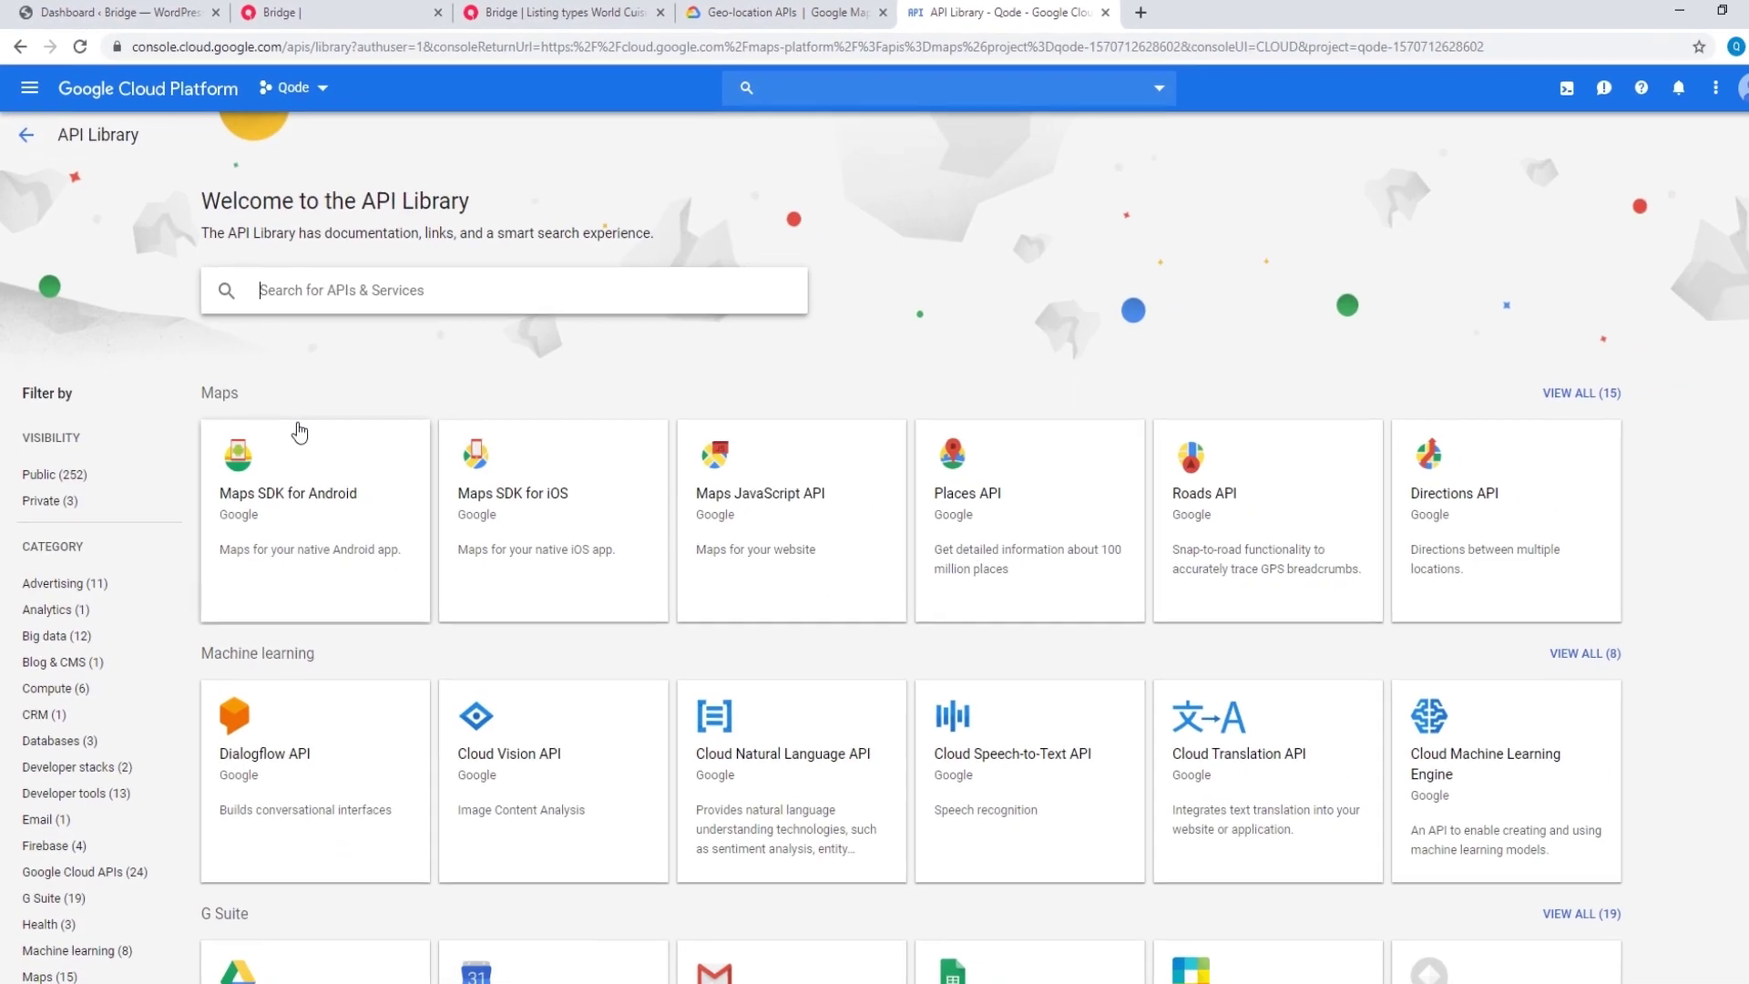
# Step: Enable the Places API, then go back to APIs & Services > Library
pyautogui.click(978, 503)
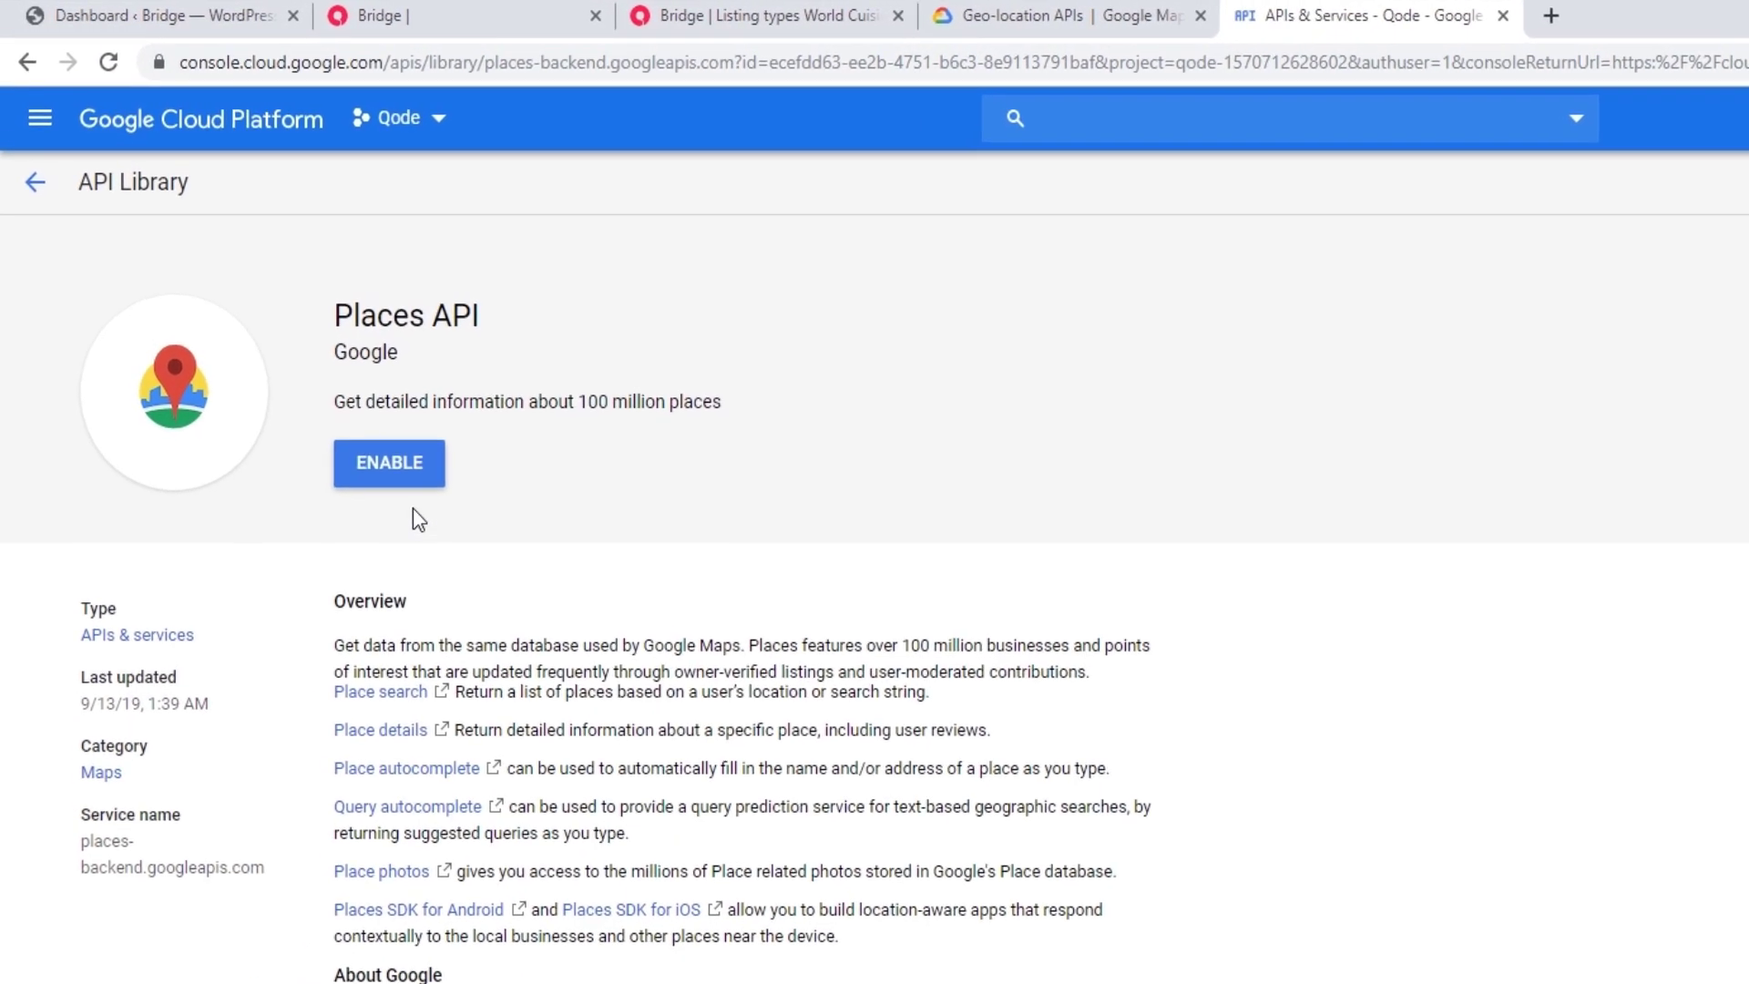
pyautogui.click(397, 474)
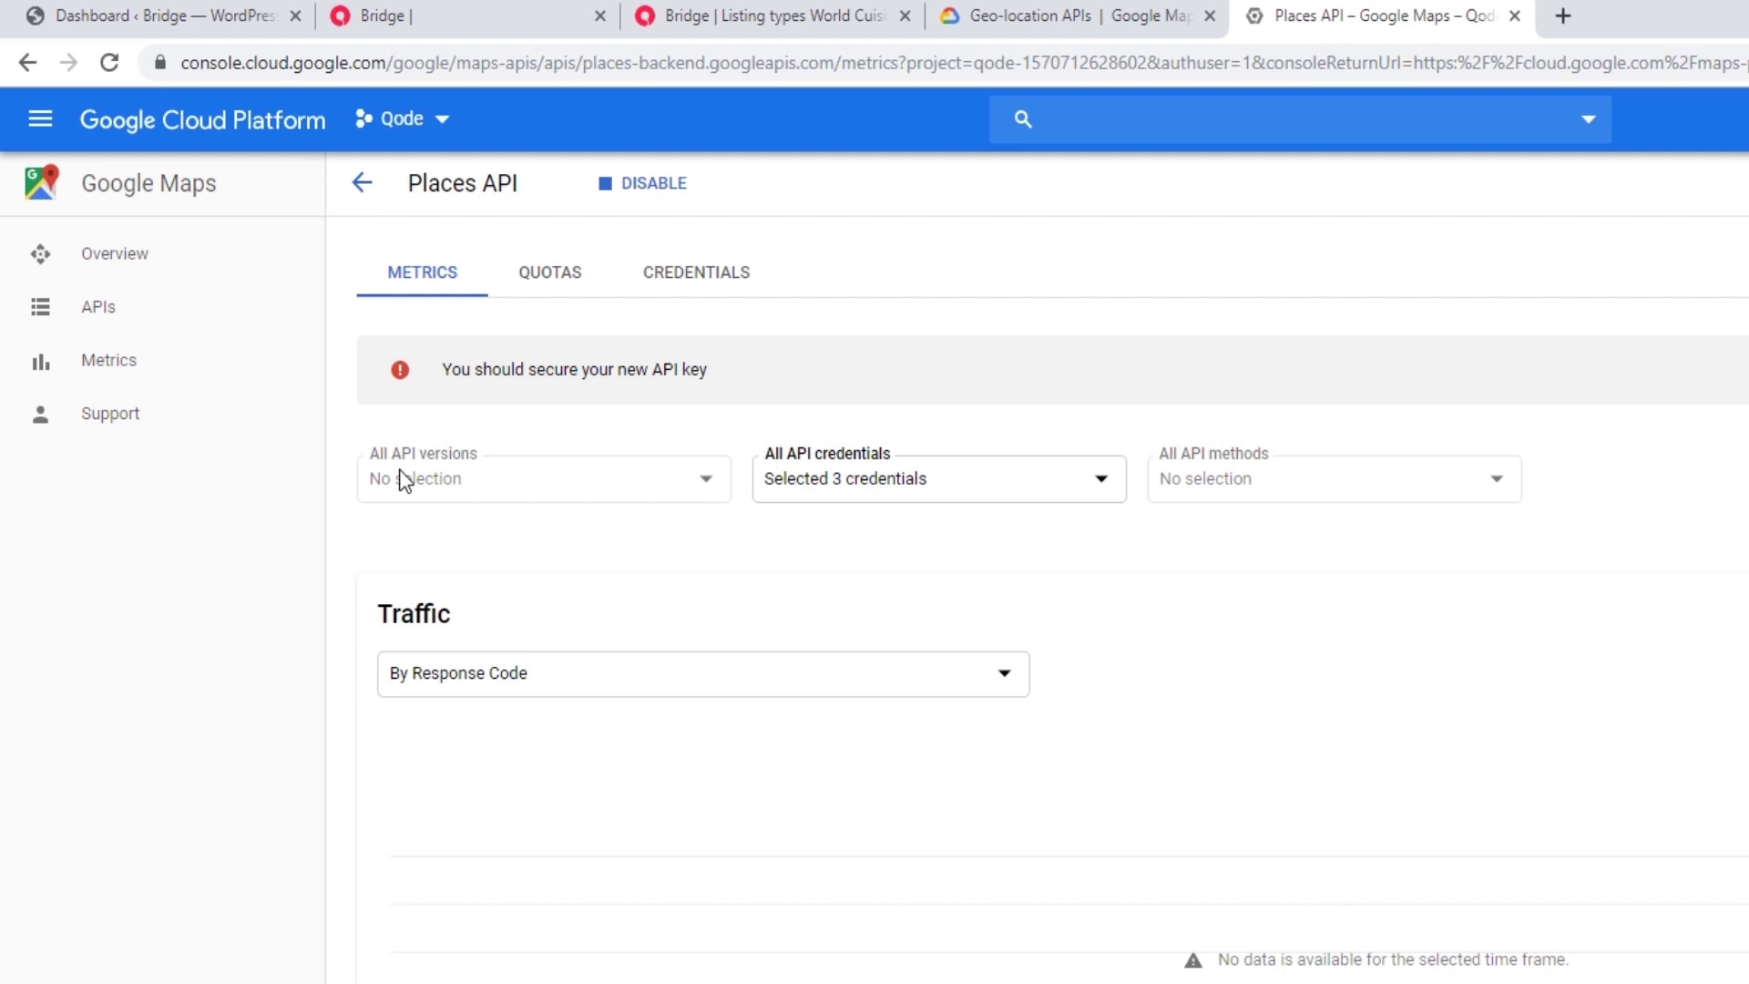
pyautogui.click(41, 133)
pyautogui.moveTo(188, 516)
pyautogui.click(404, 567)
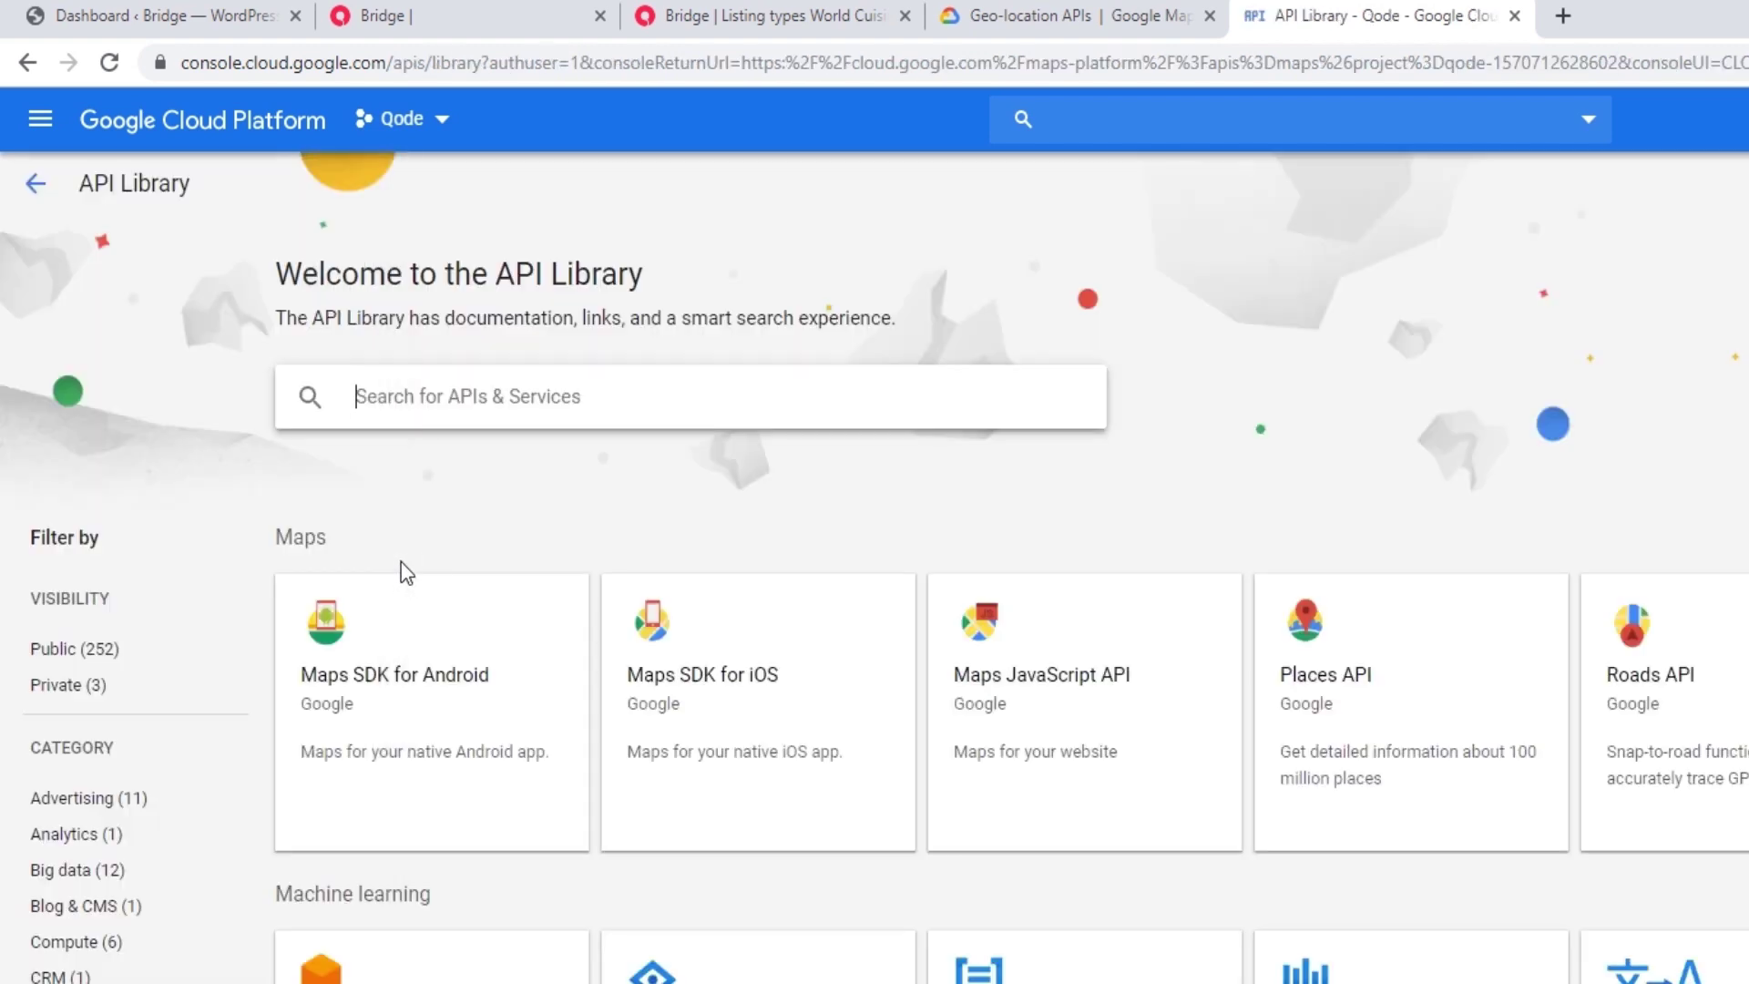
# Step: Search the library for 'geolocation' and enable the Geolocation API
pyautogui.click(449, 396)
pyautogui.write('geolocation')
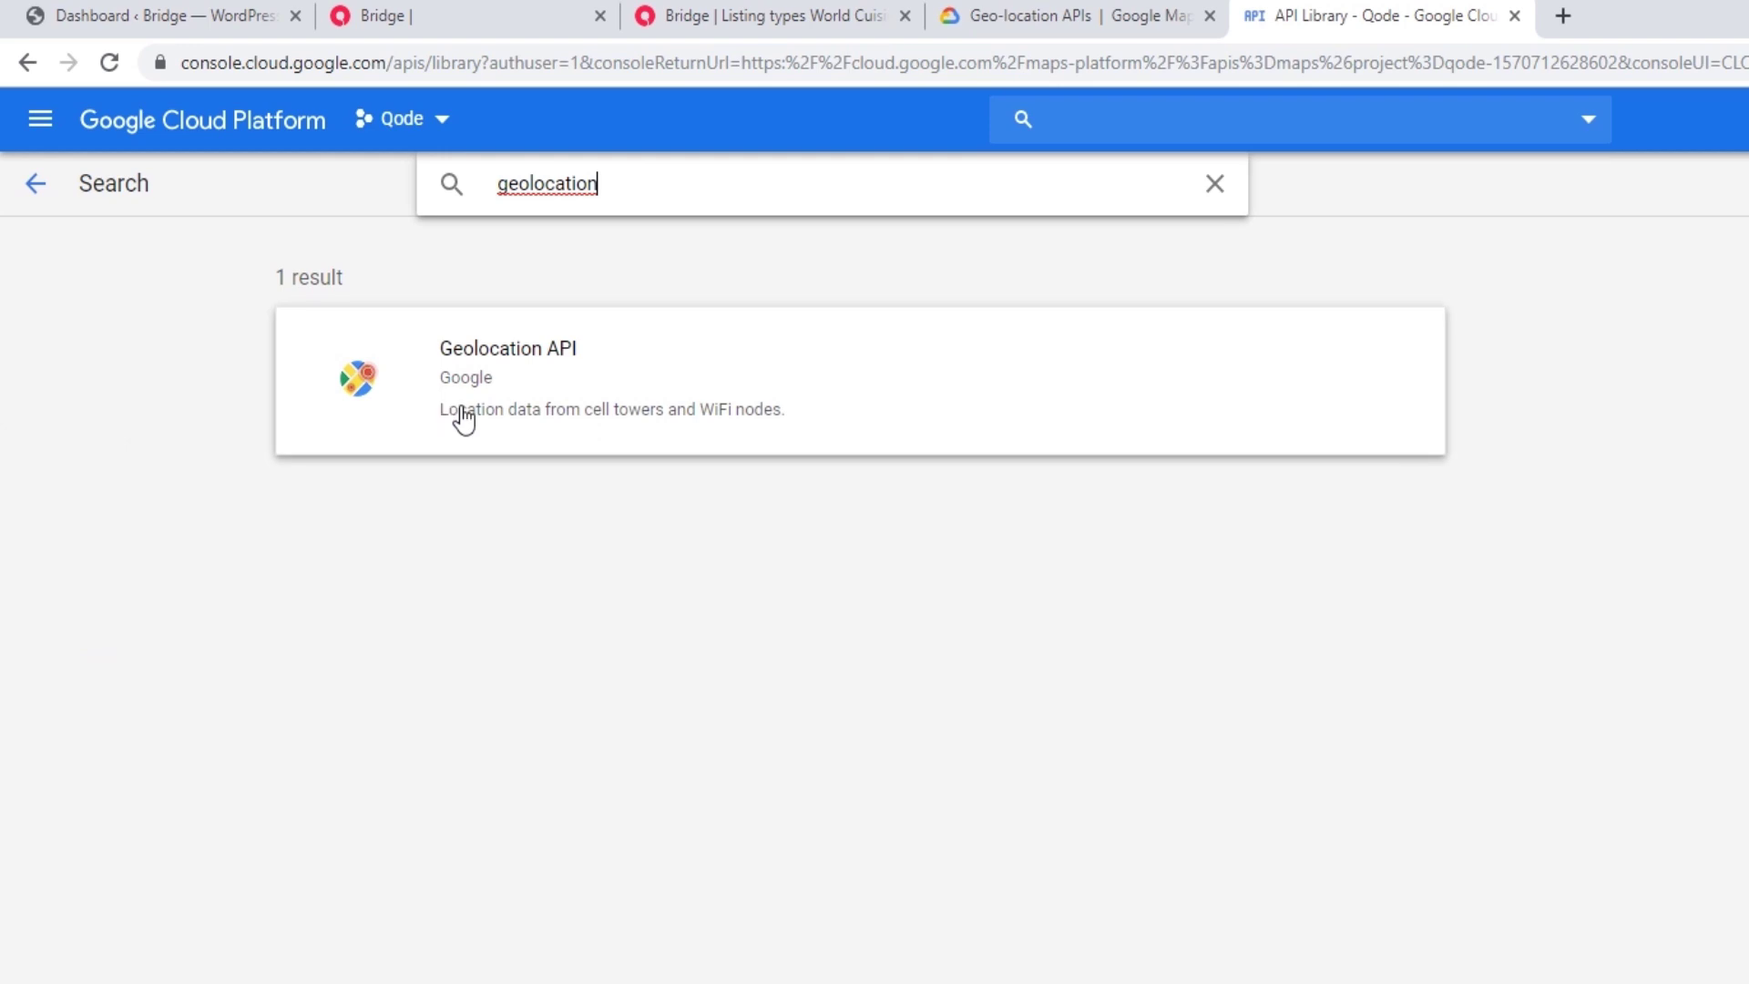
pyautogui.click(544, 356)
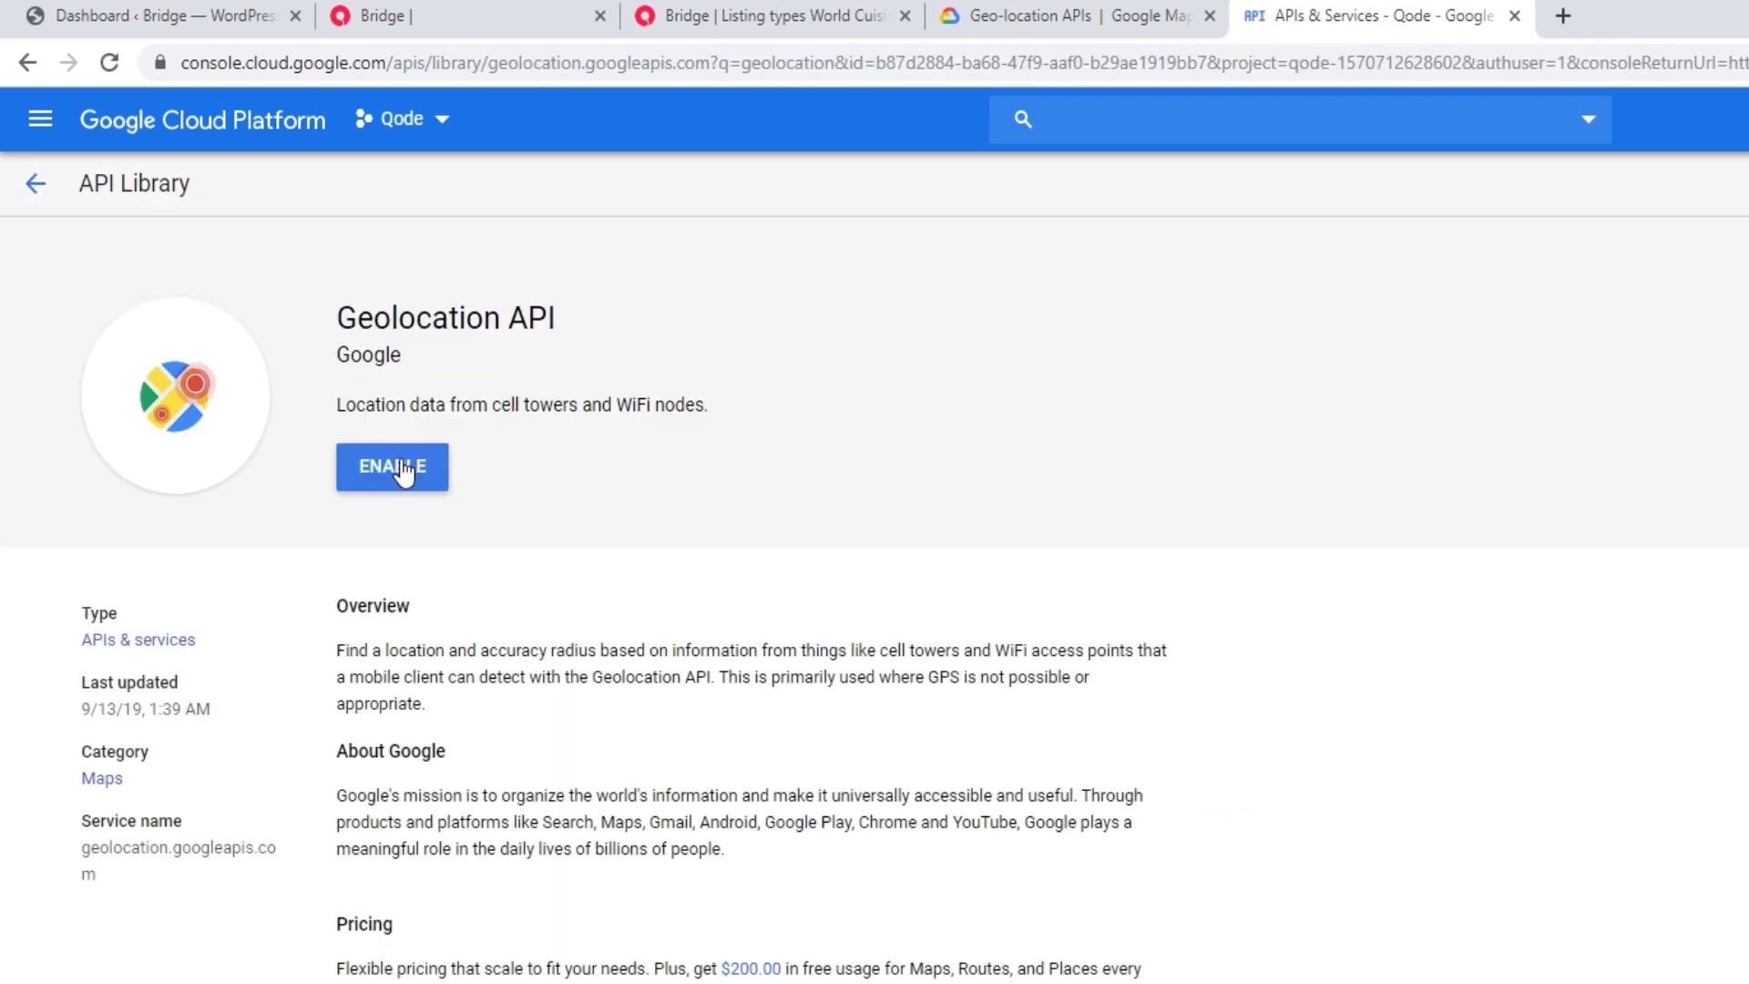
pyautogui.click(405, 468)
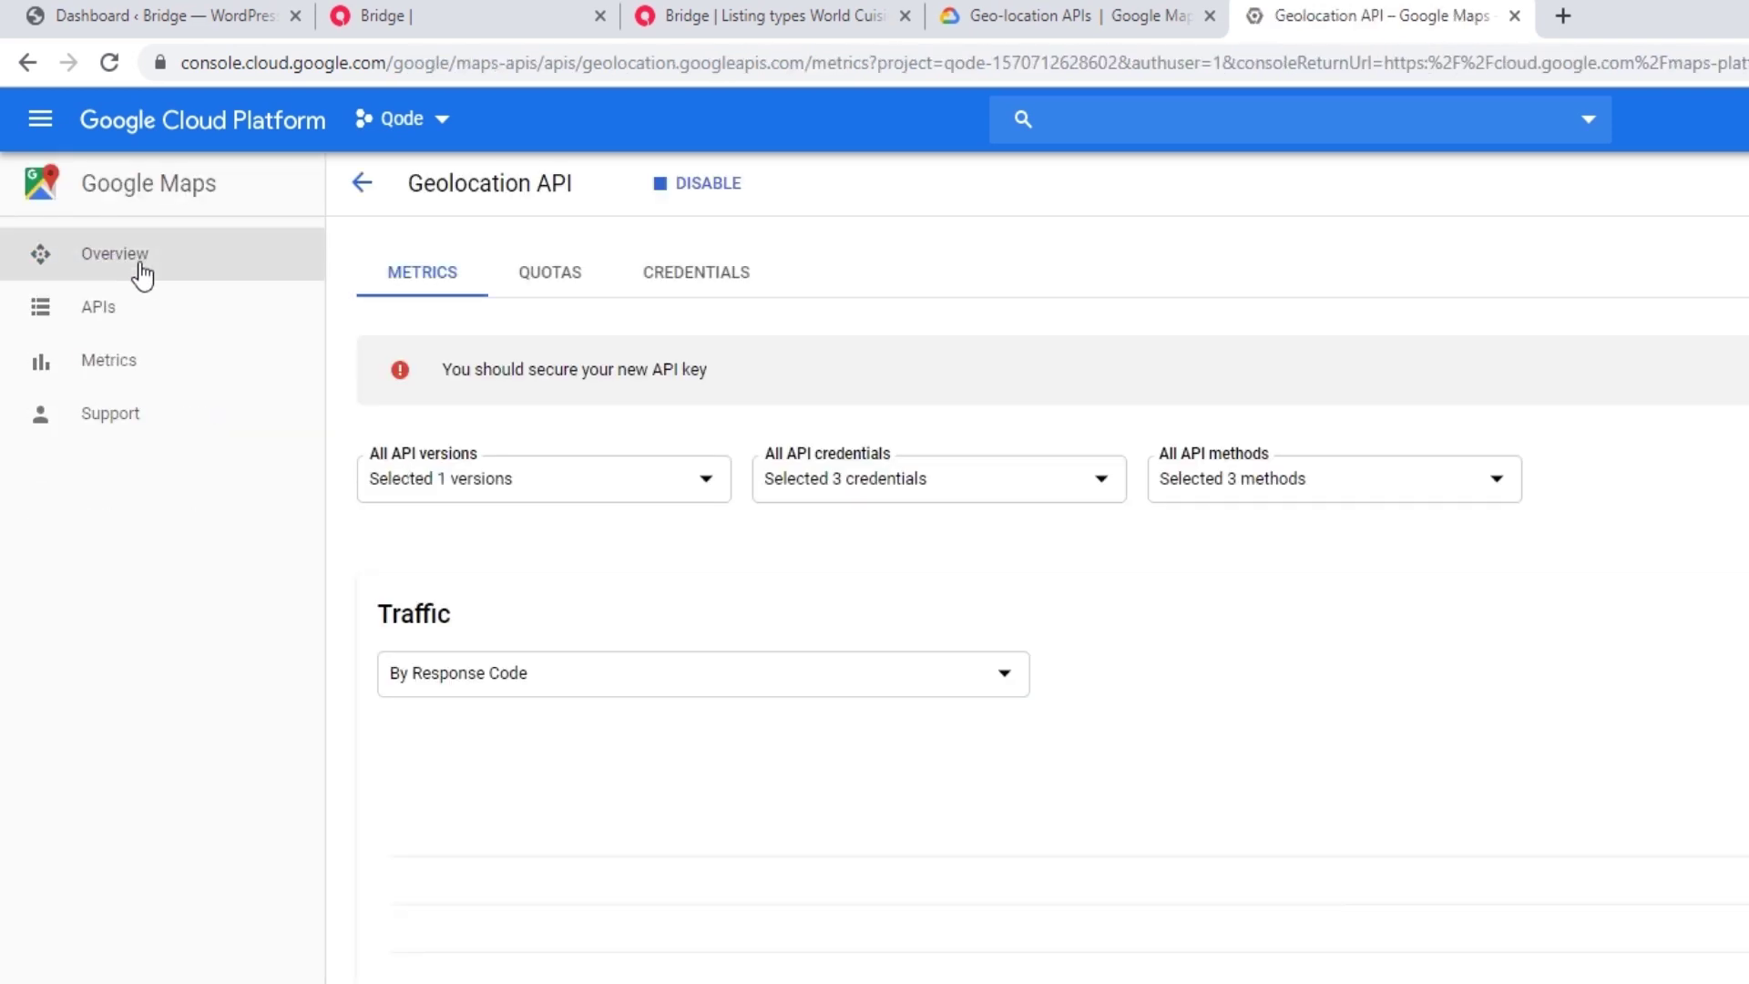
# Step: Return to the API Library and place the cursor in its search field
pyautogui.click(40, 134)
pyautogui.moveTo(203, 503)
pyautogui.click(429, 568)
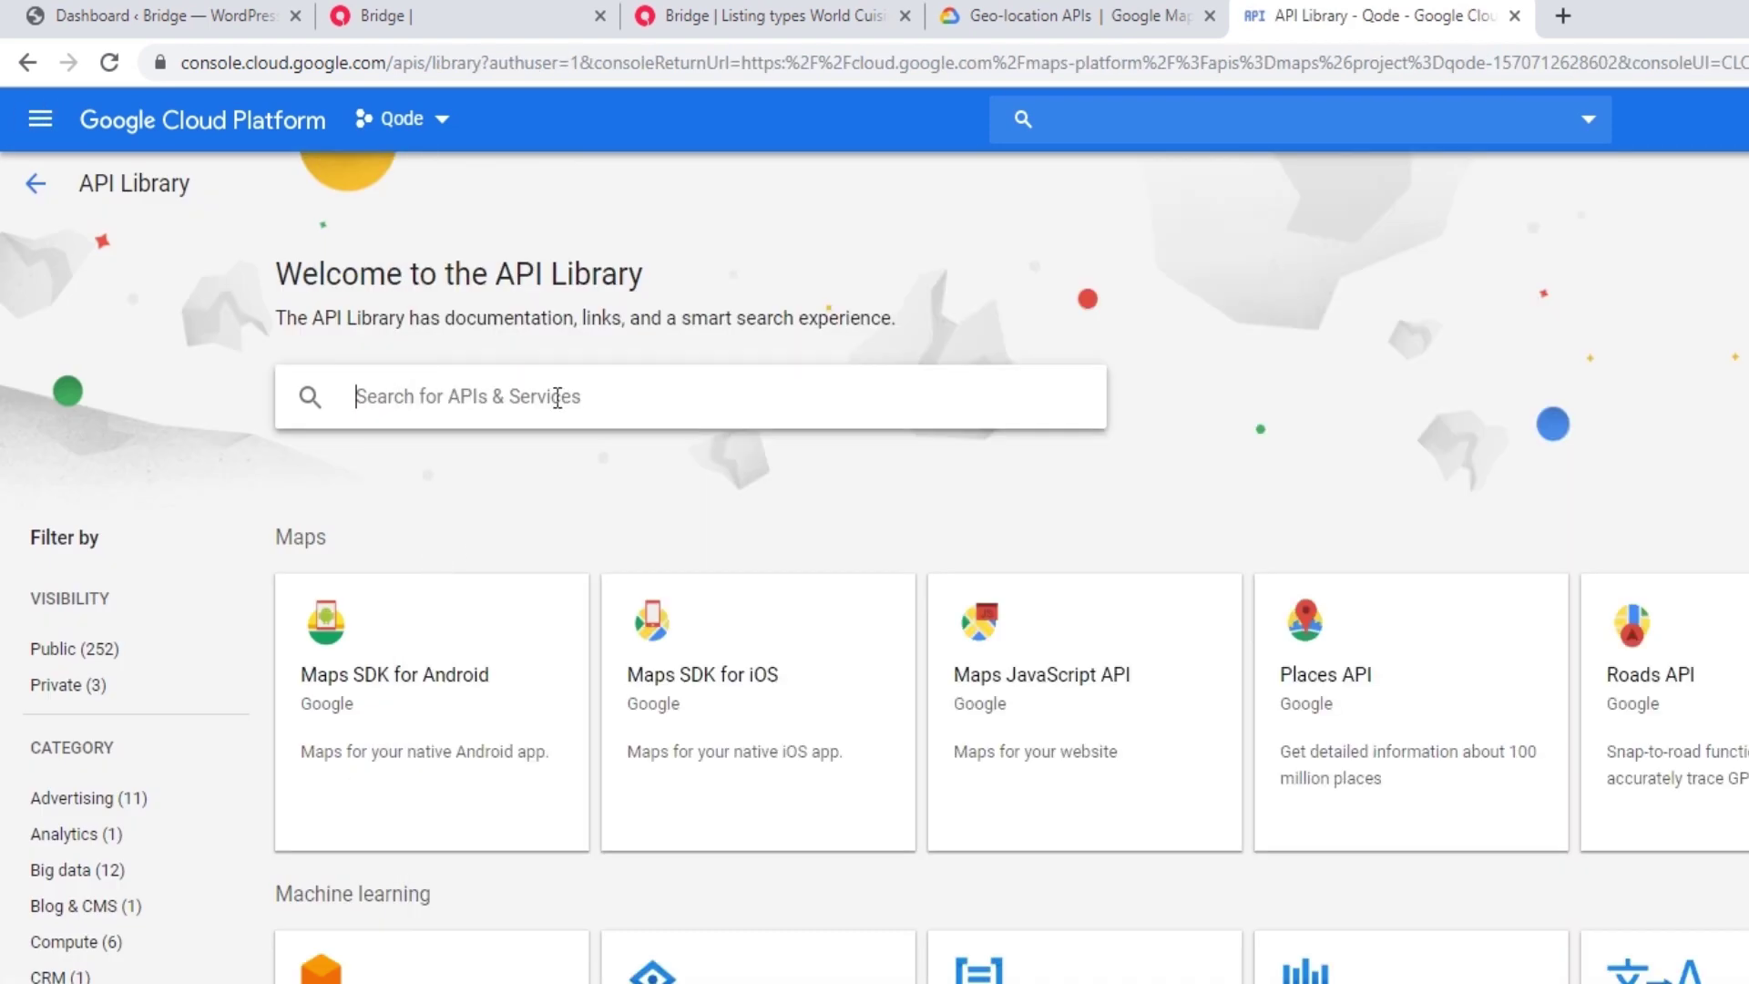
pyautogui.click(498, 397)
# Step: Search 'geocoding', enable the Geocoding API, and return to the API Library
pyautogui.write('geocoding')
pyautogui.click(524, 358)
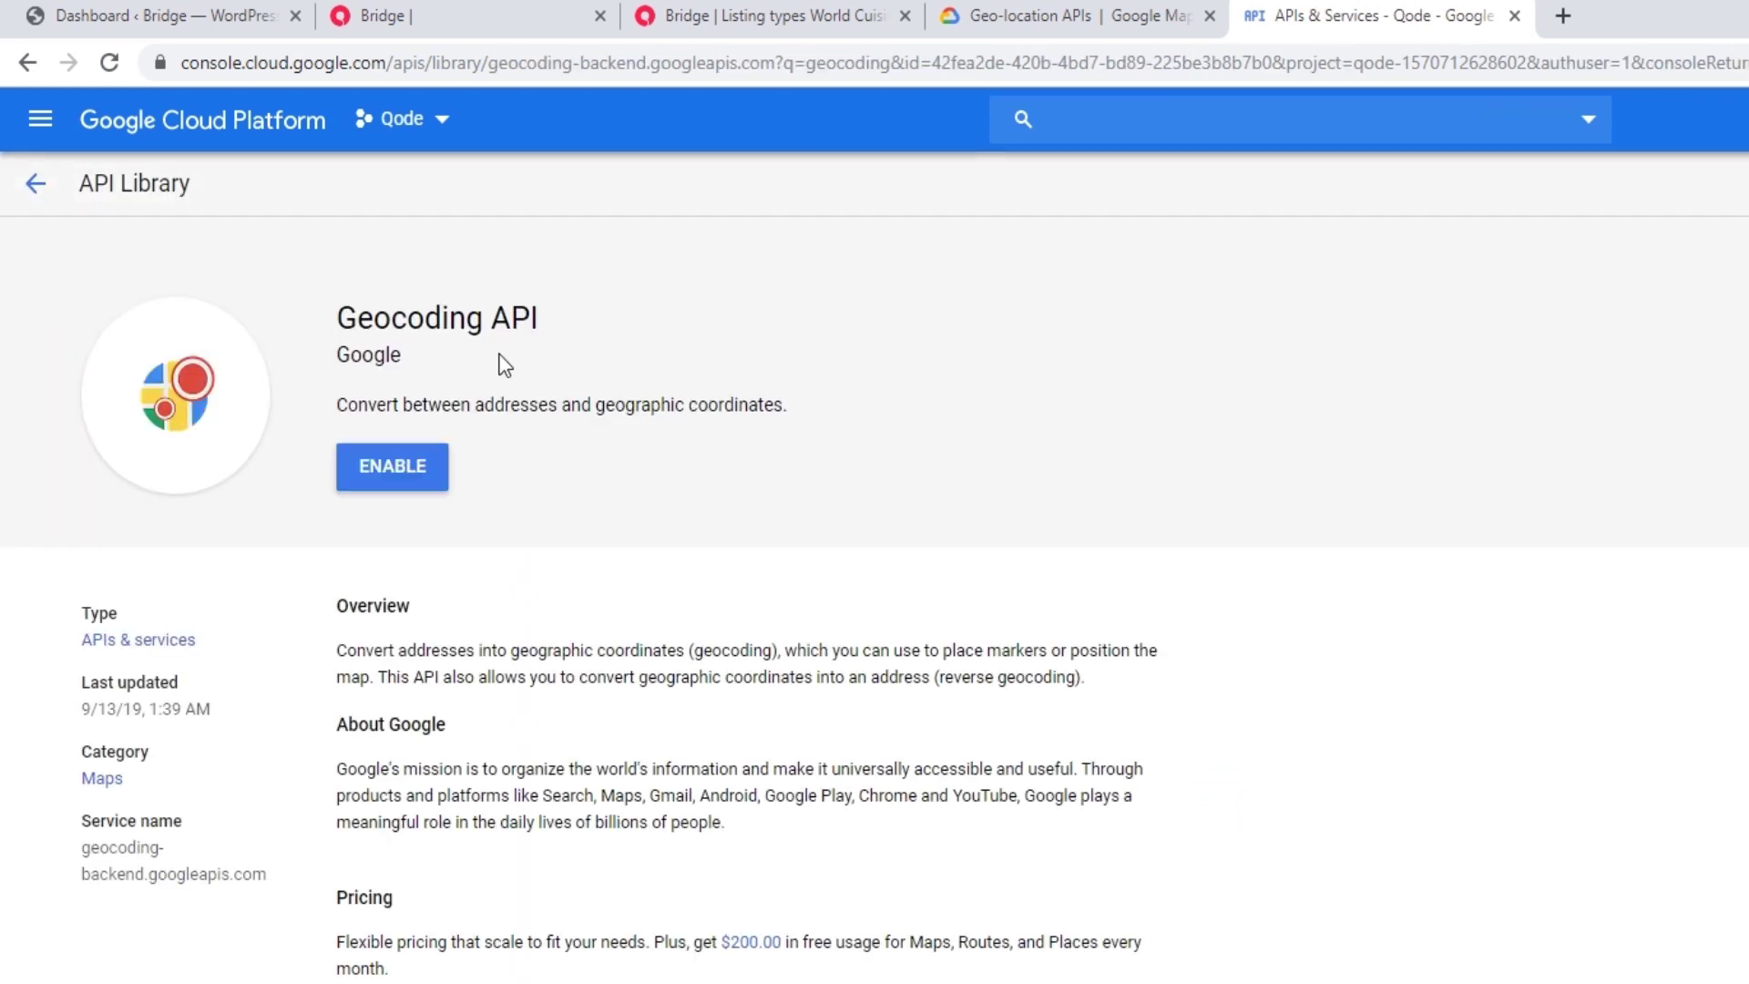
pyautogui.click(393, 474)
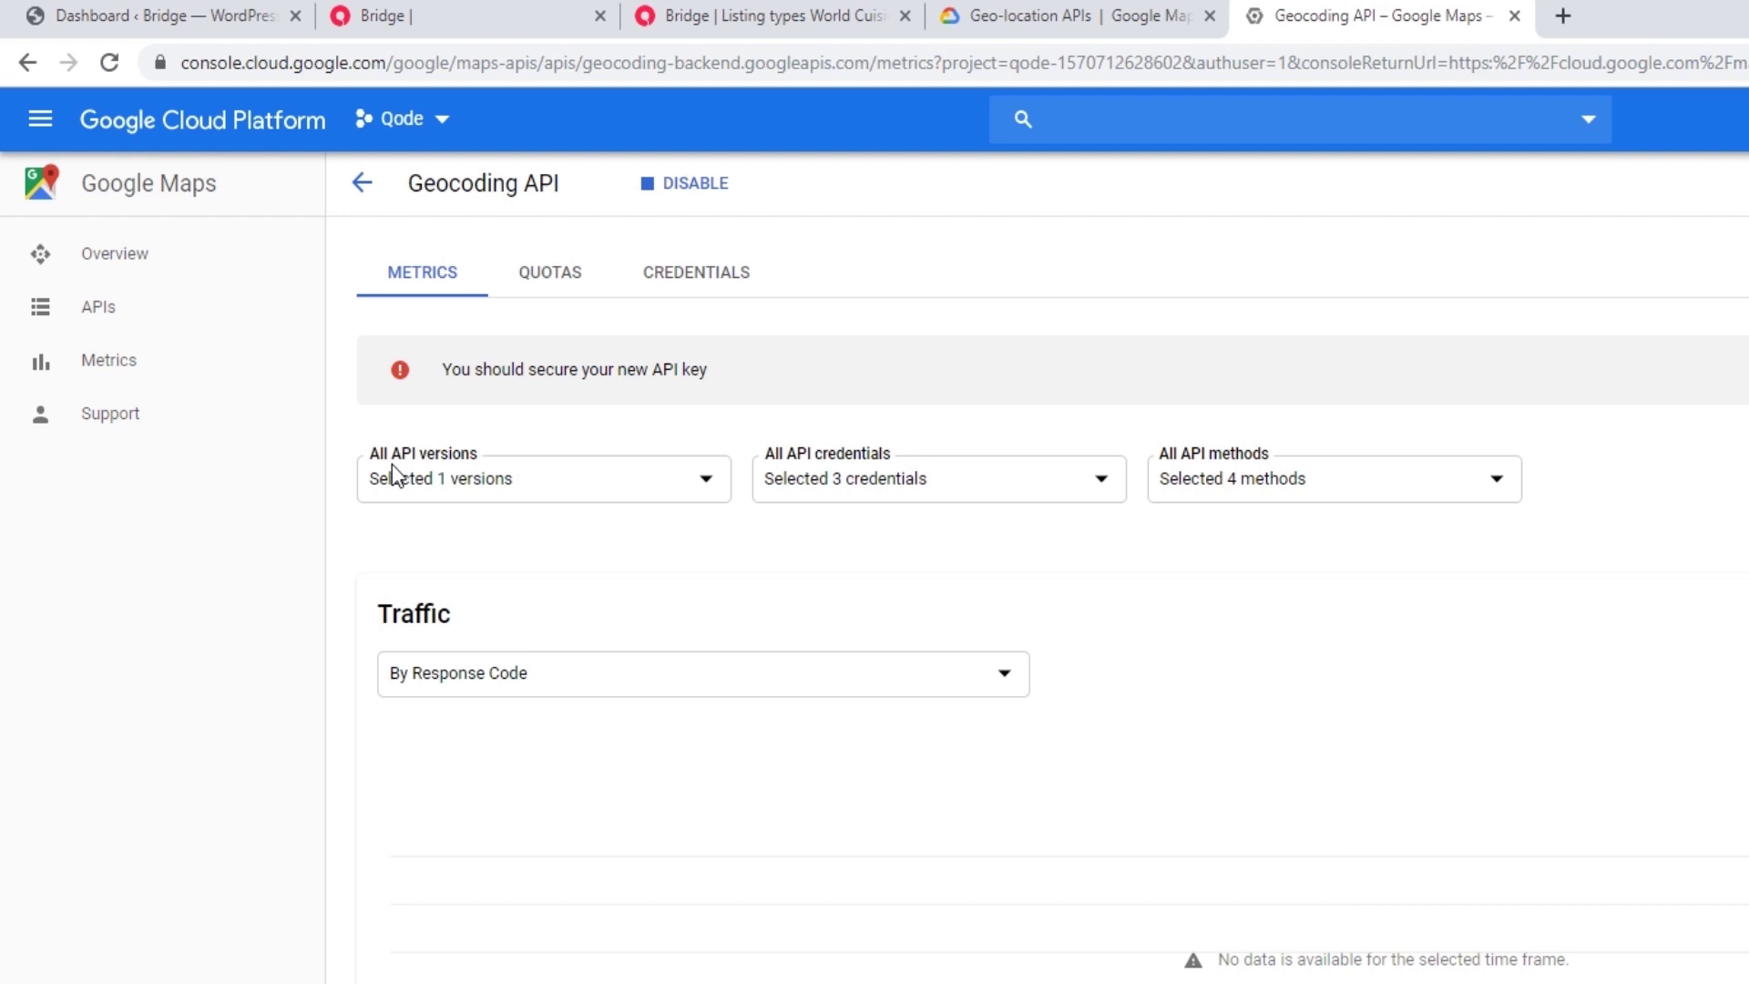
pyautogui.click(41, 119)
pyautogui.moveTo(200, 518)
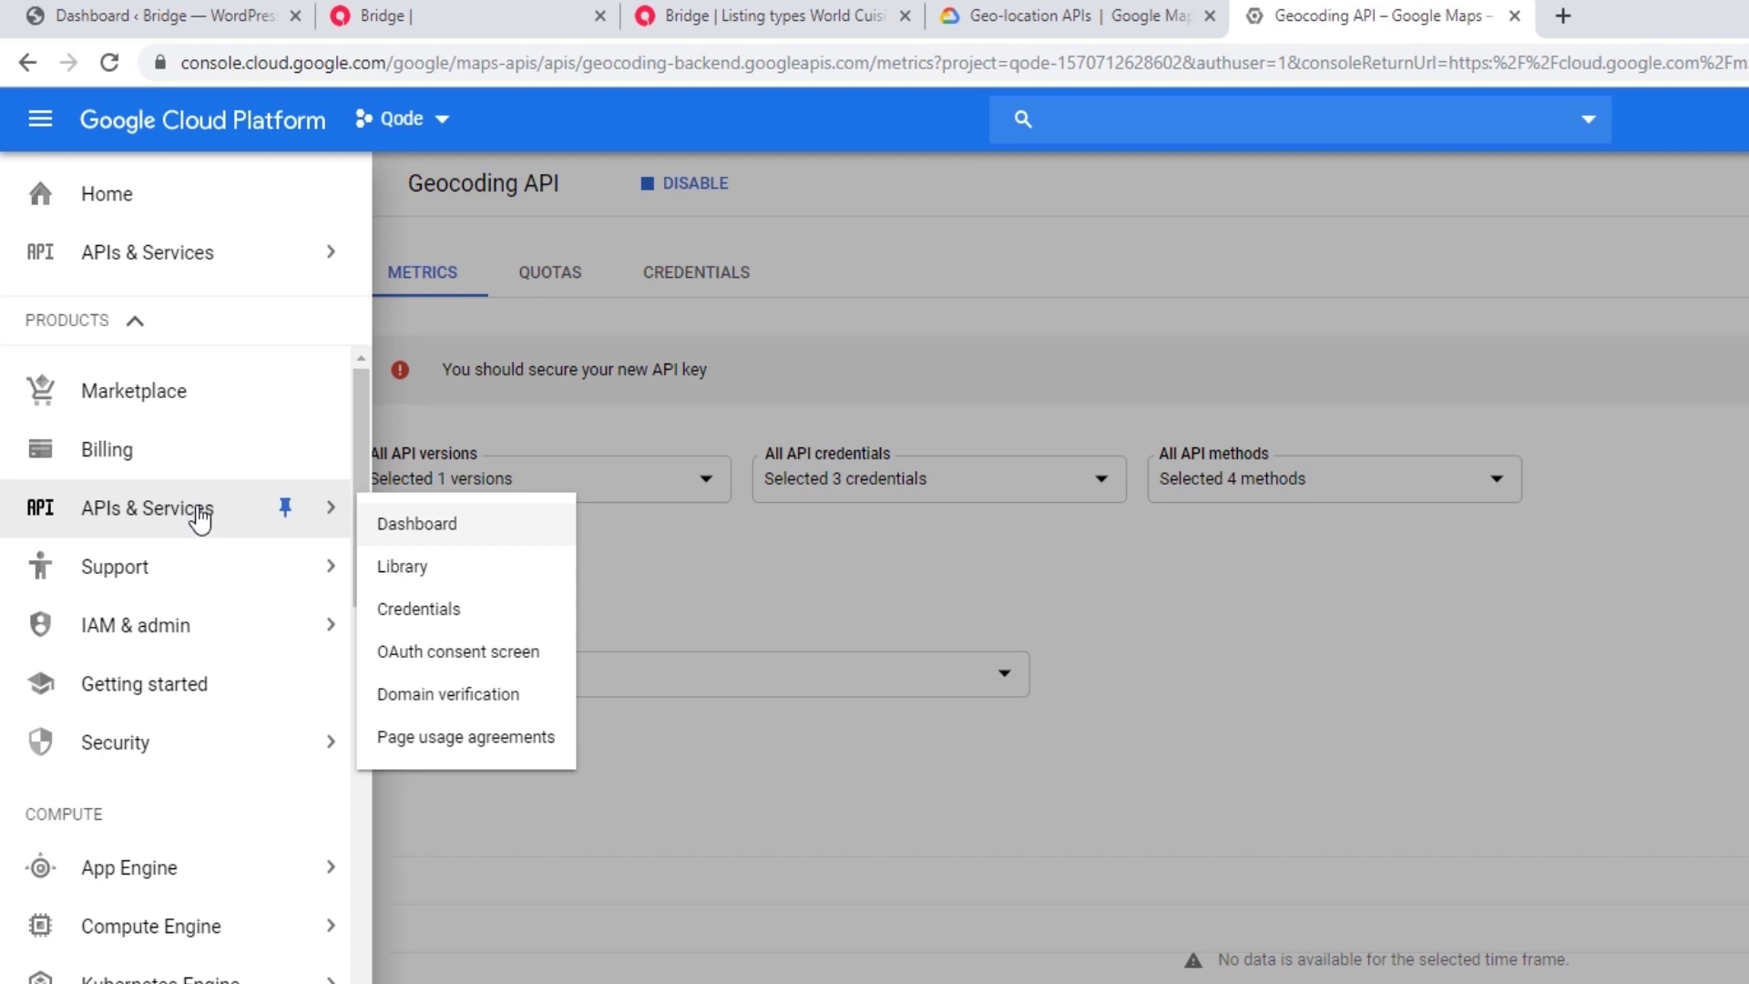
pyautogui.click(426, 568)
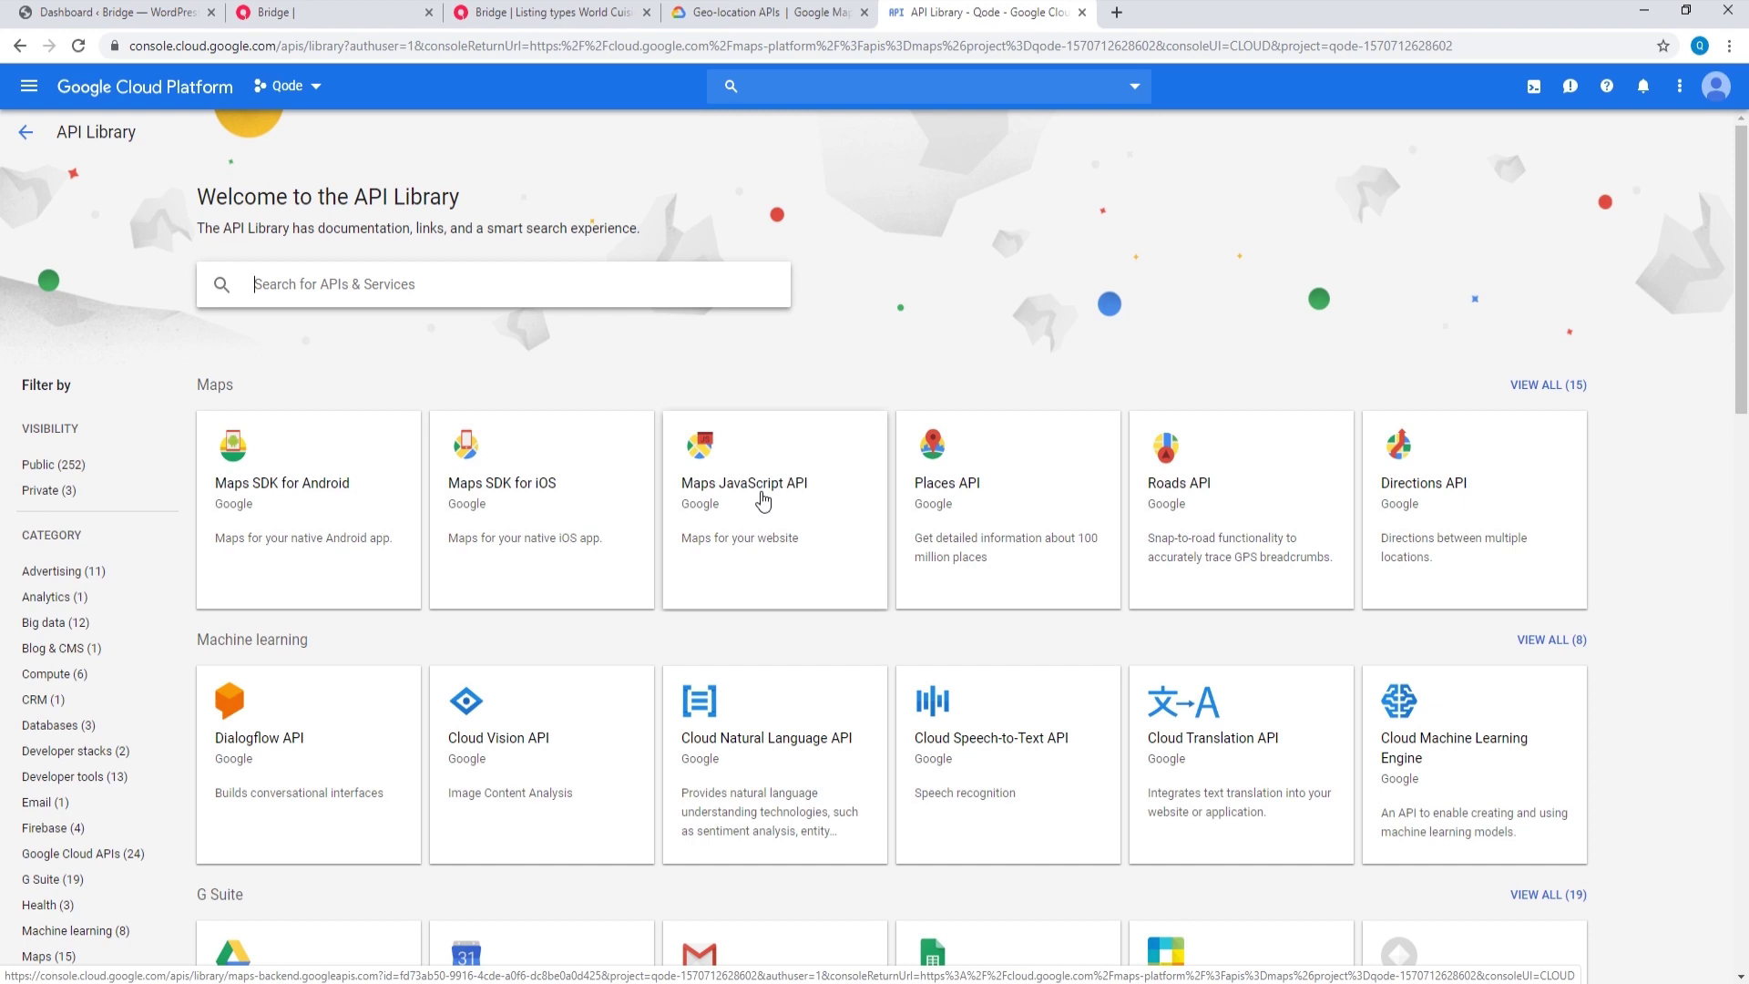
# Step: Open the Maps JavaScript API's management page and view its Quotas tab
pyautogui.click(754, 499)
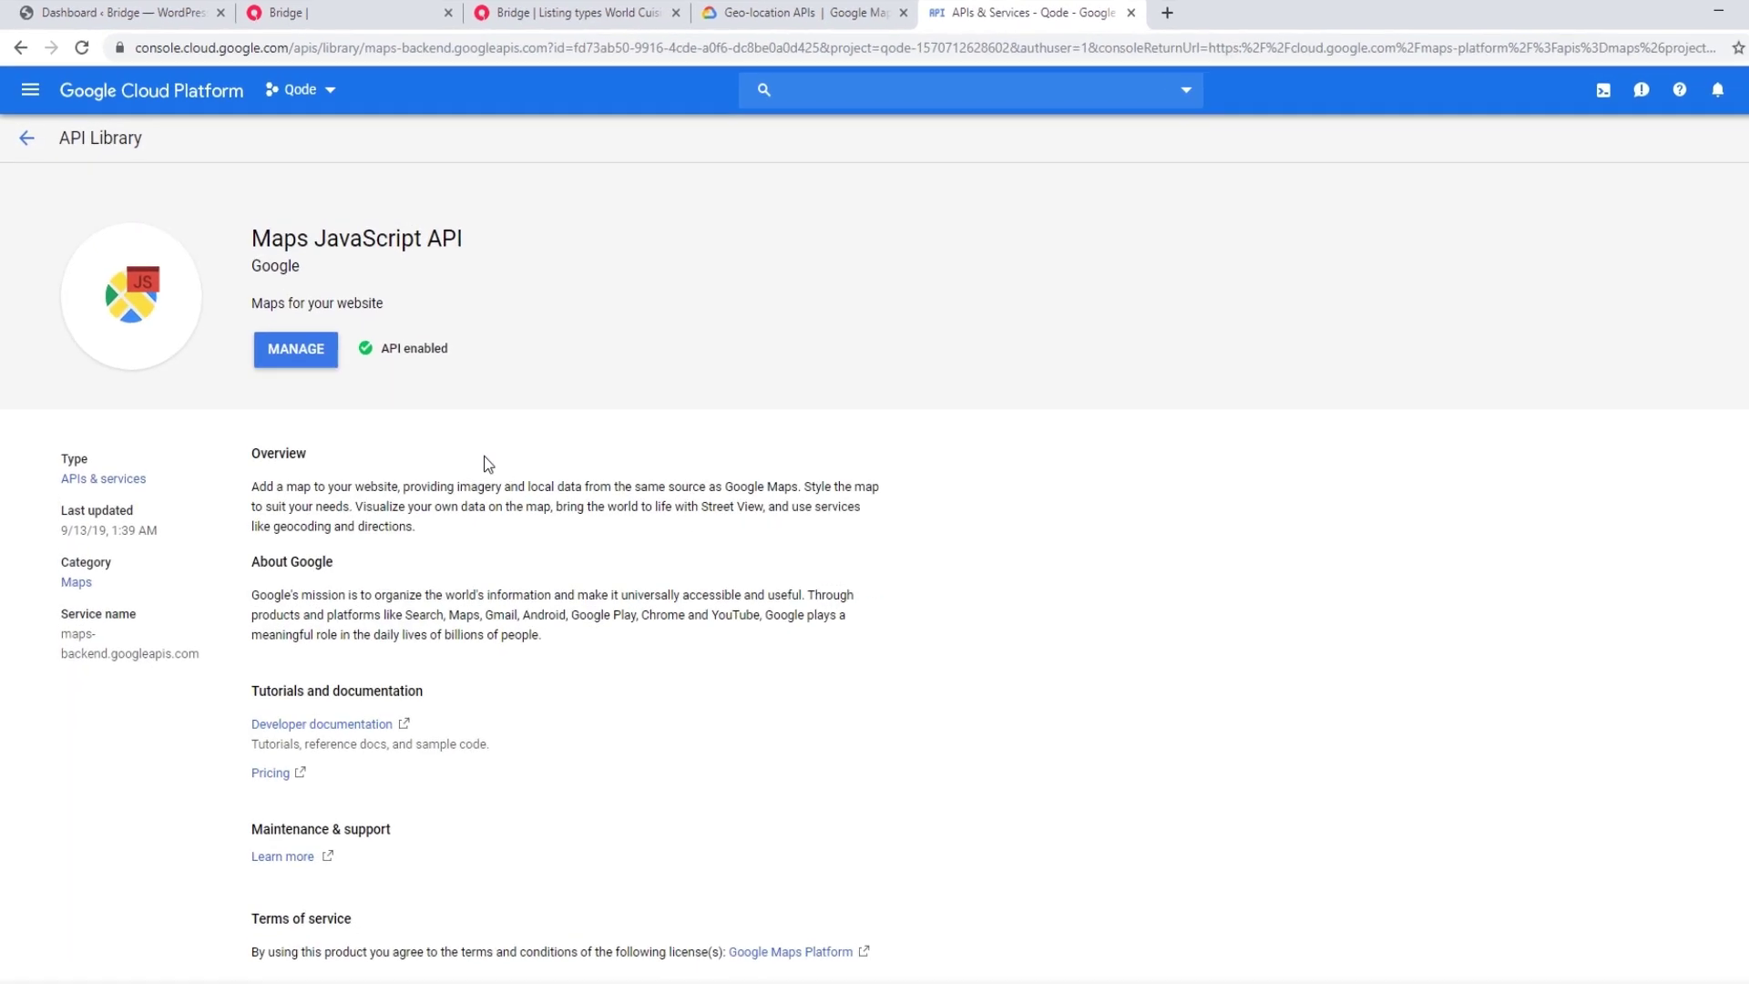
pyautogui.click(407, 465)
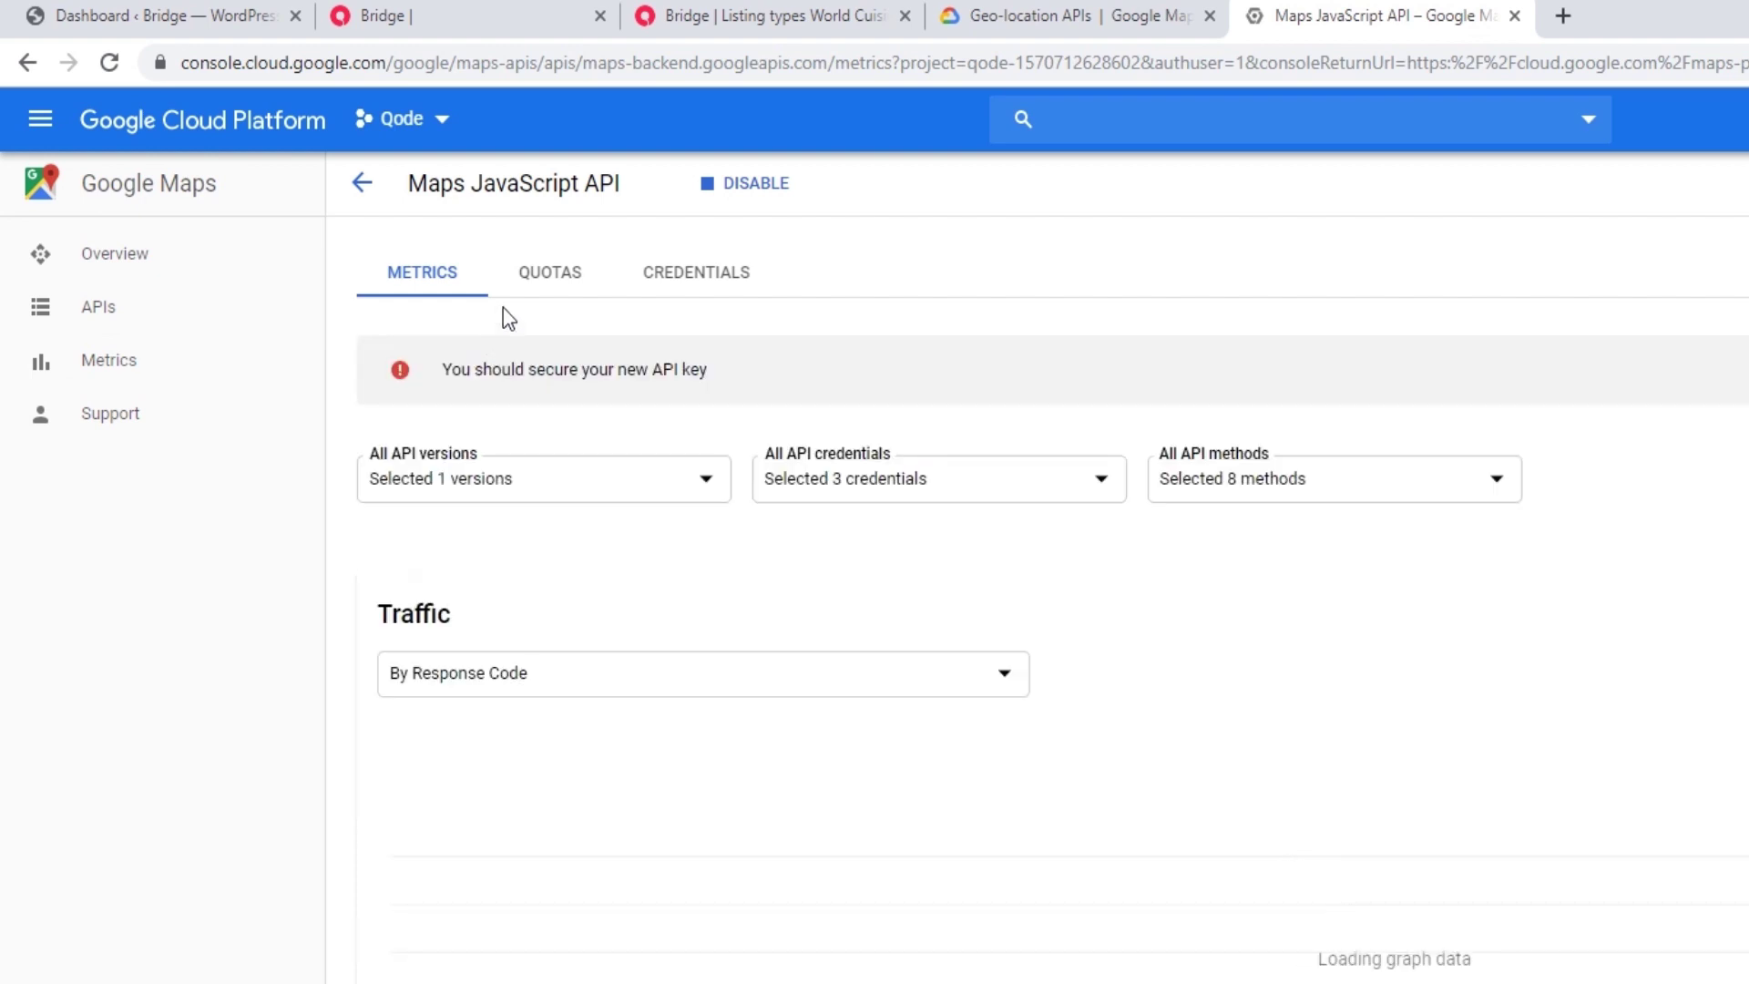
pyautogui.click(565, 282)
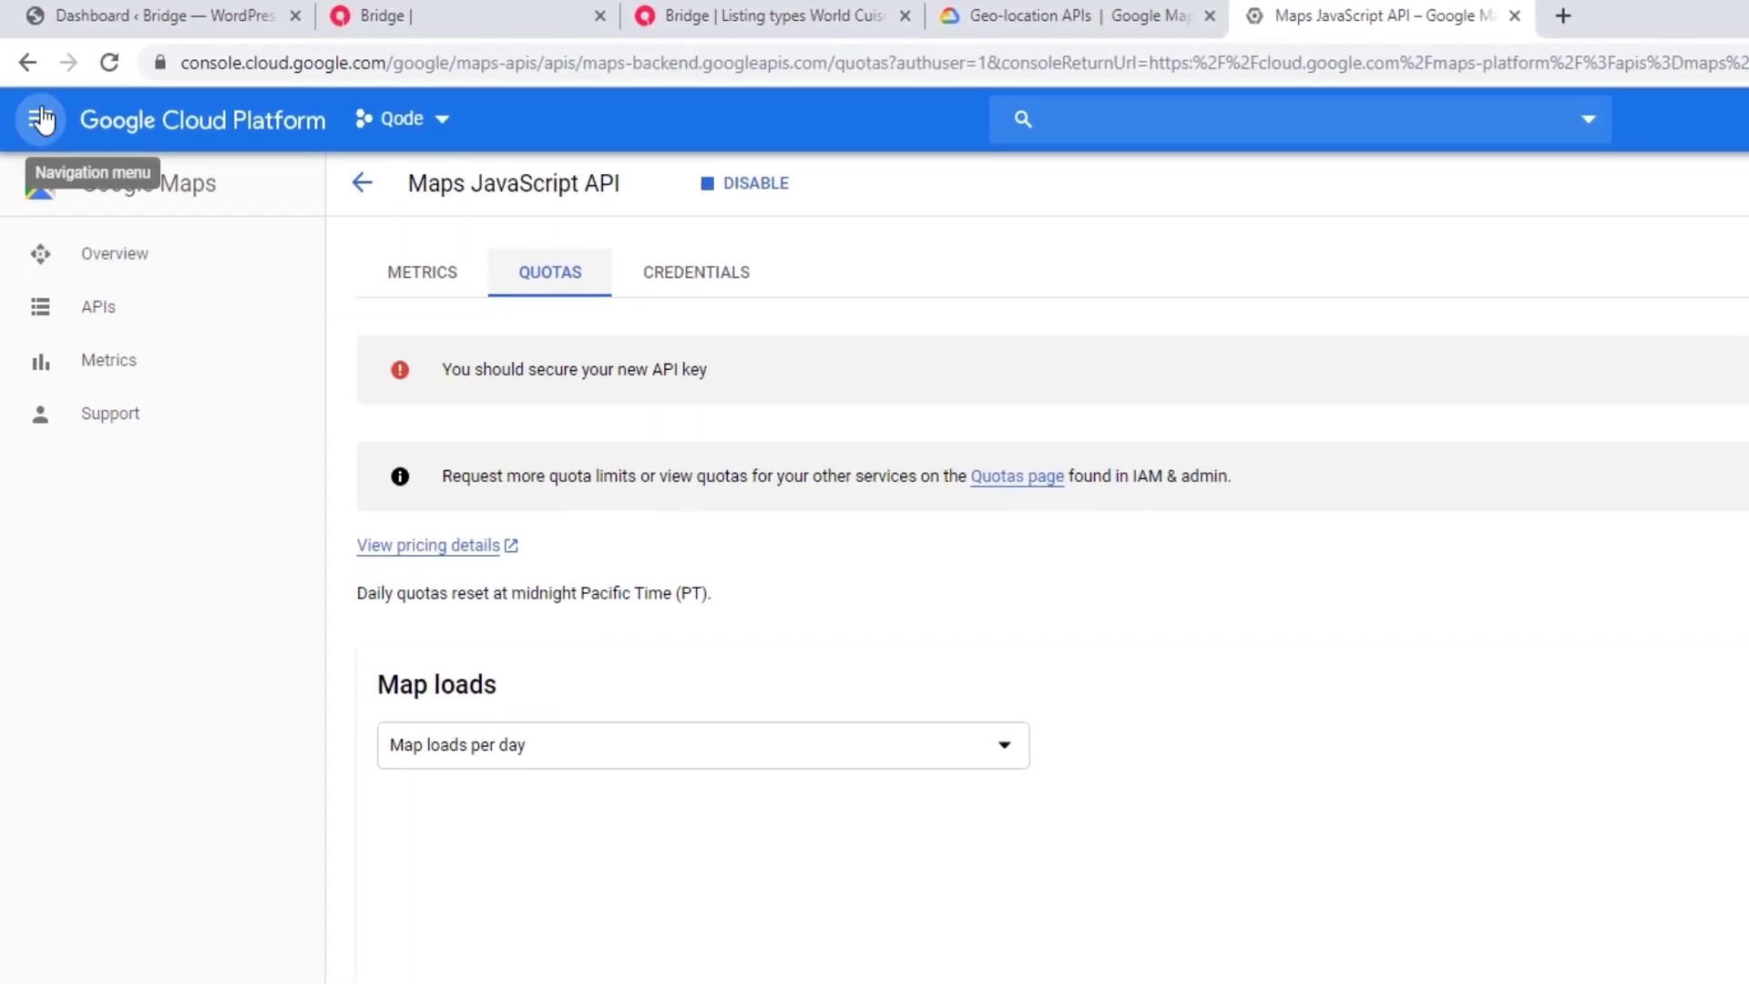
# Step: Go to the Credentials page under APIs & Services
pyautogui.click(41, 119)
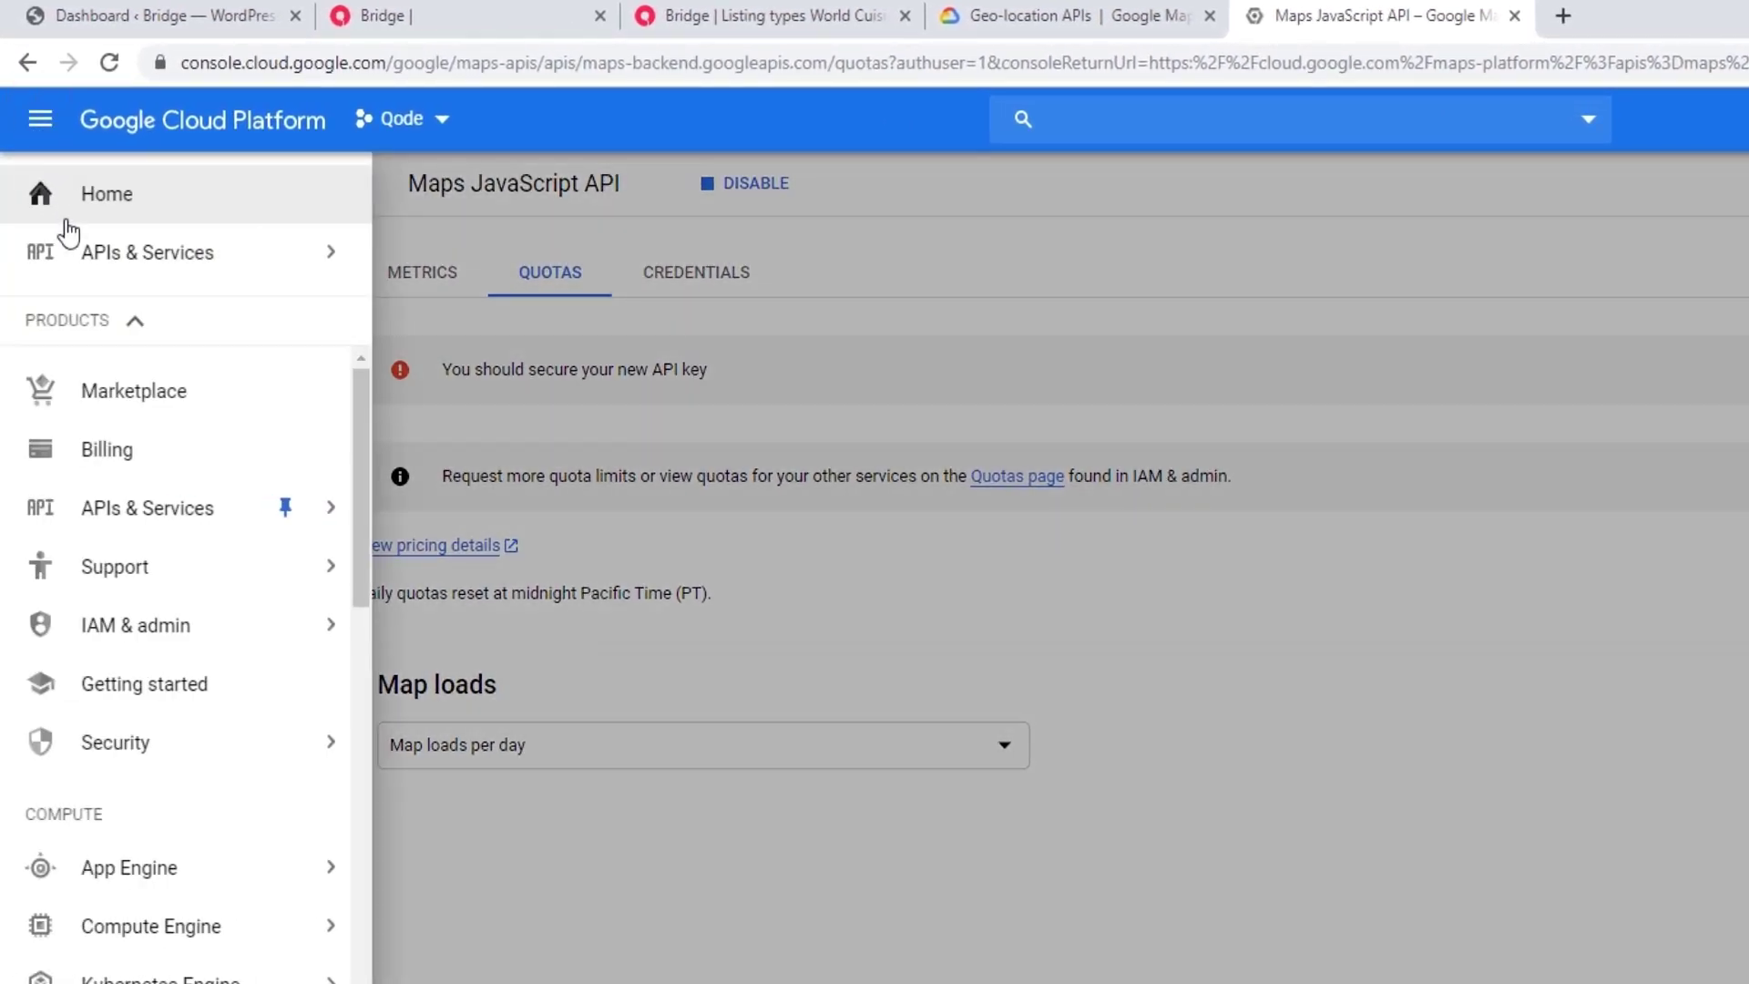
pyautogui.moveTo(89, 517)
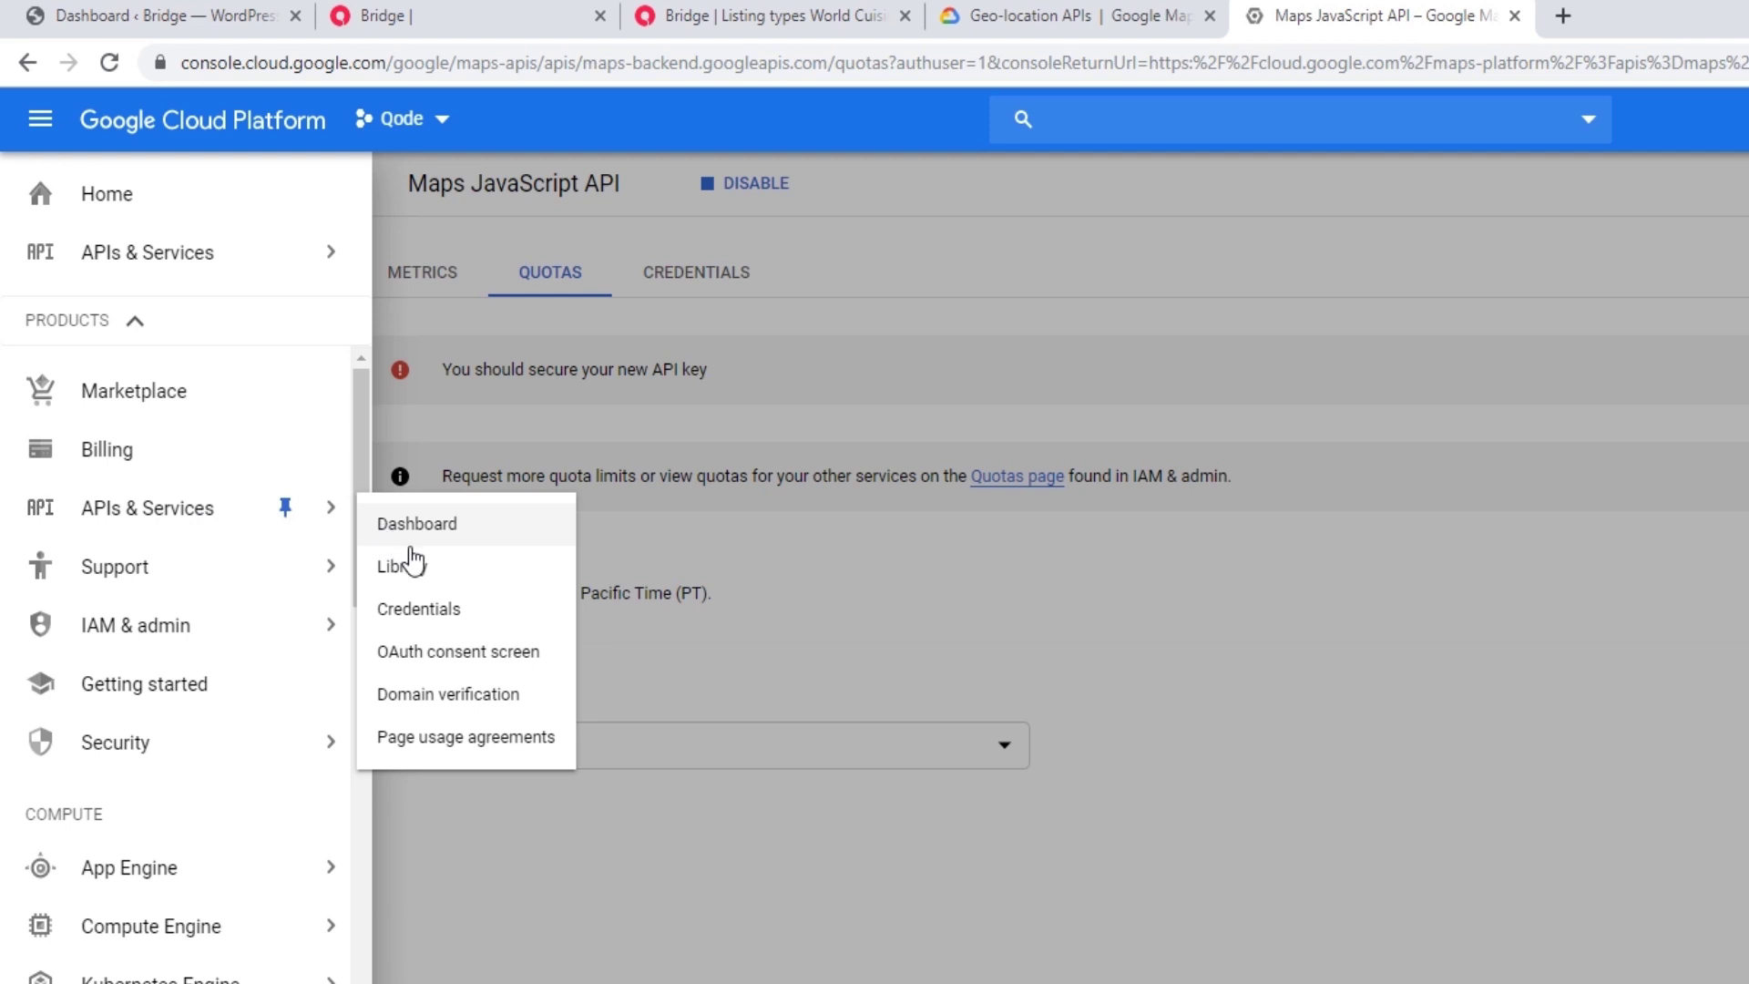
pyautogui.click(440, 612)
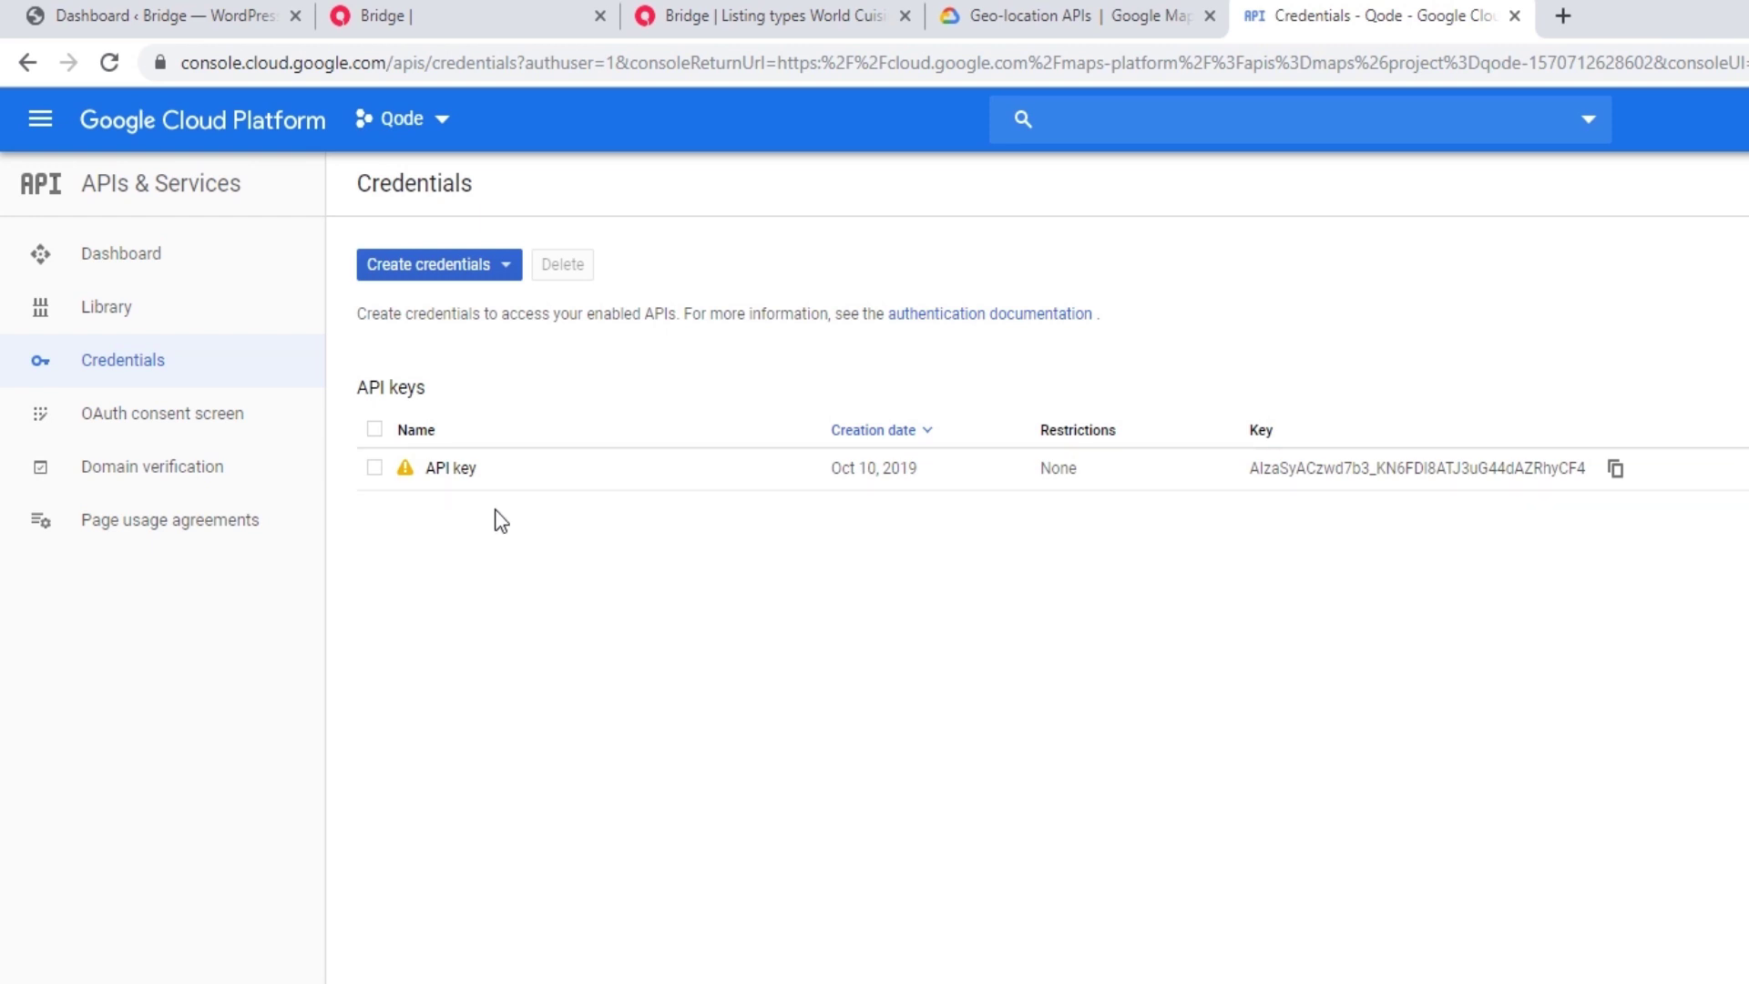
# Step: Preview the Create credentials options, then open the existing API key's settings
pyautogui.click(505, 265)
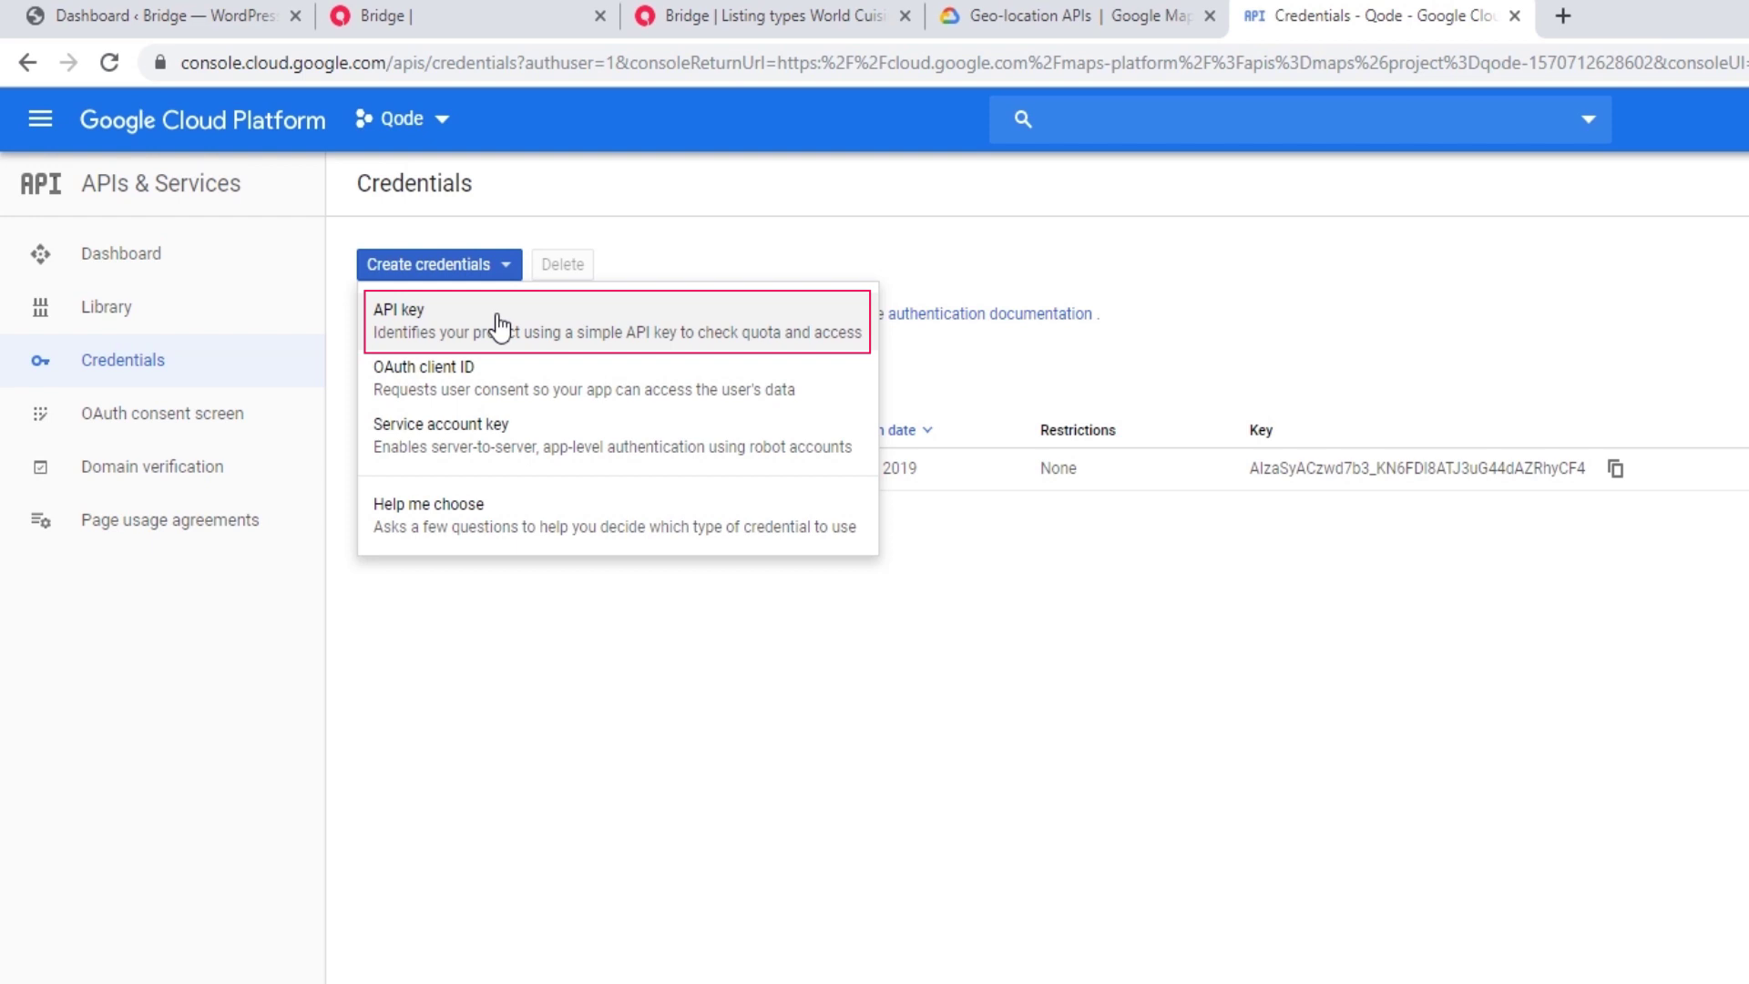
pyautogui.click(617, 670)
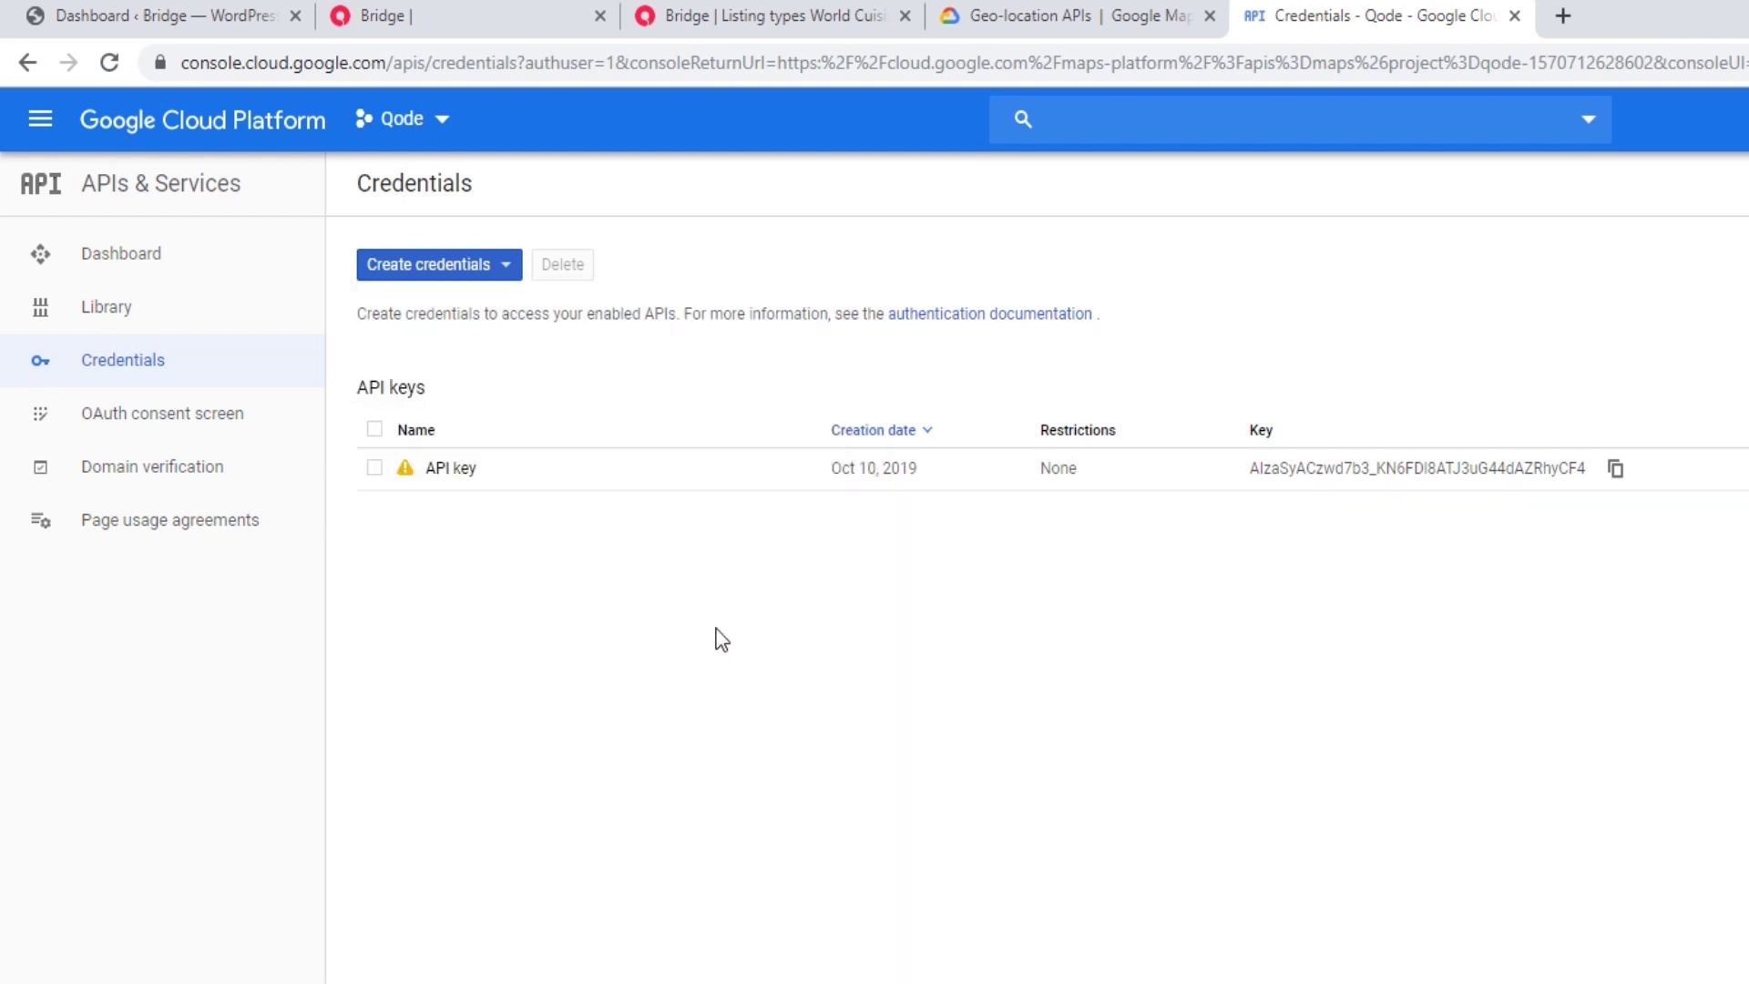
pyautogui.click(441, 470)
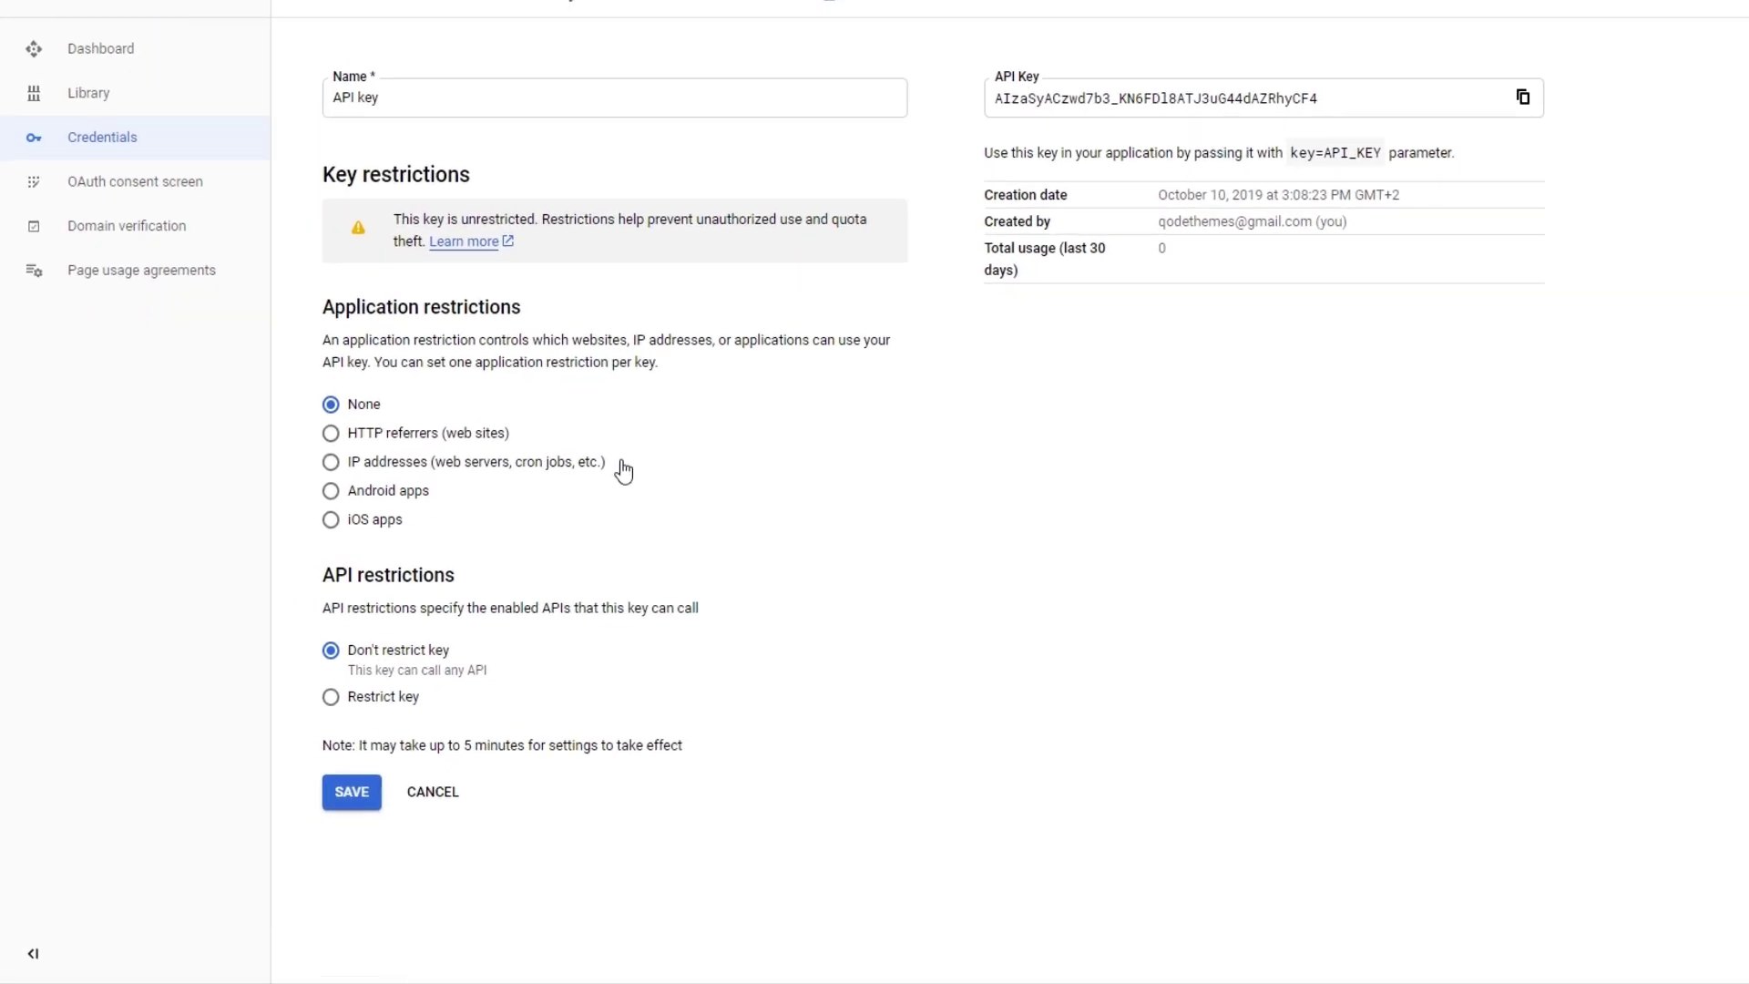
# Step: Set the key's application restriction to HTTP referrers and add a new referrer entry
pyautogui.click(509, 333)
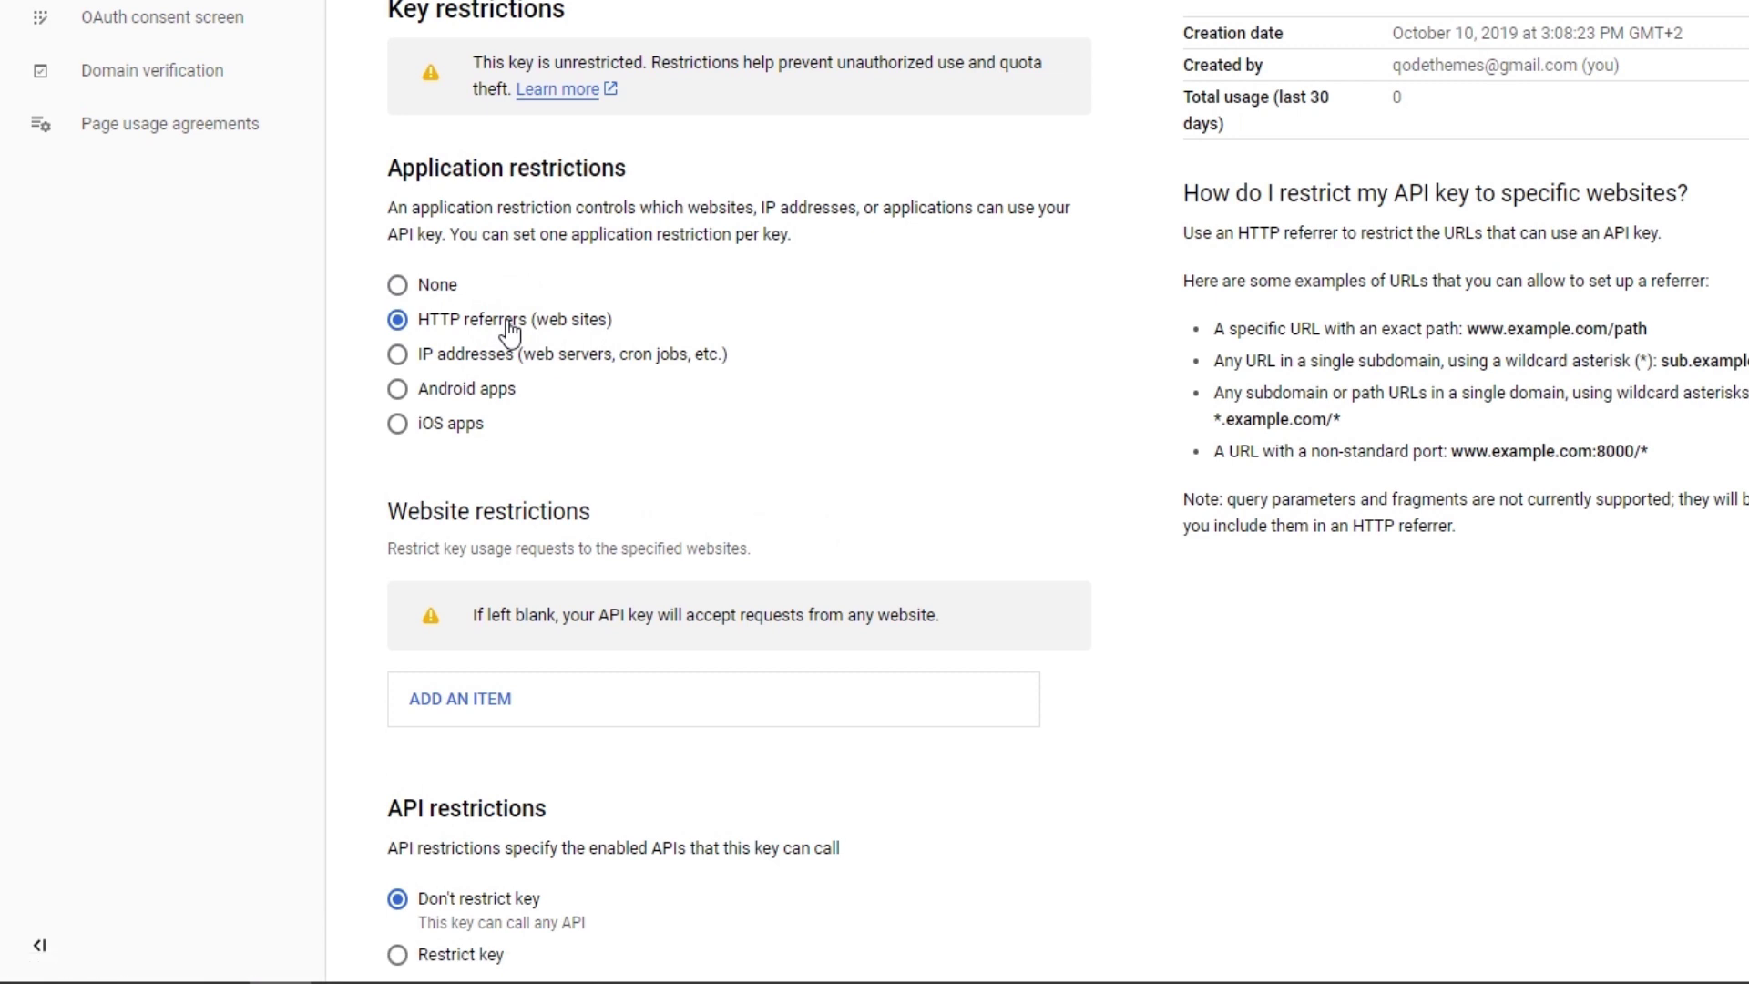
pyautogui.scroll(-2, 598, 404)
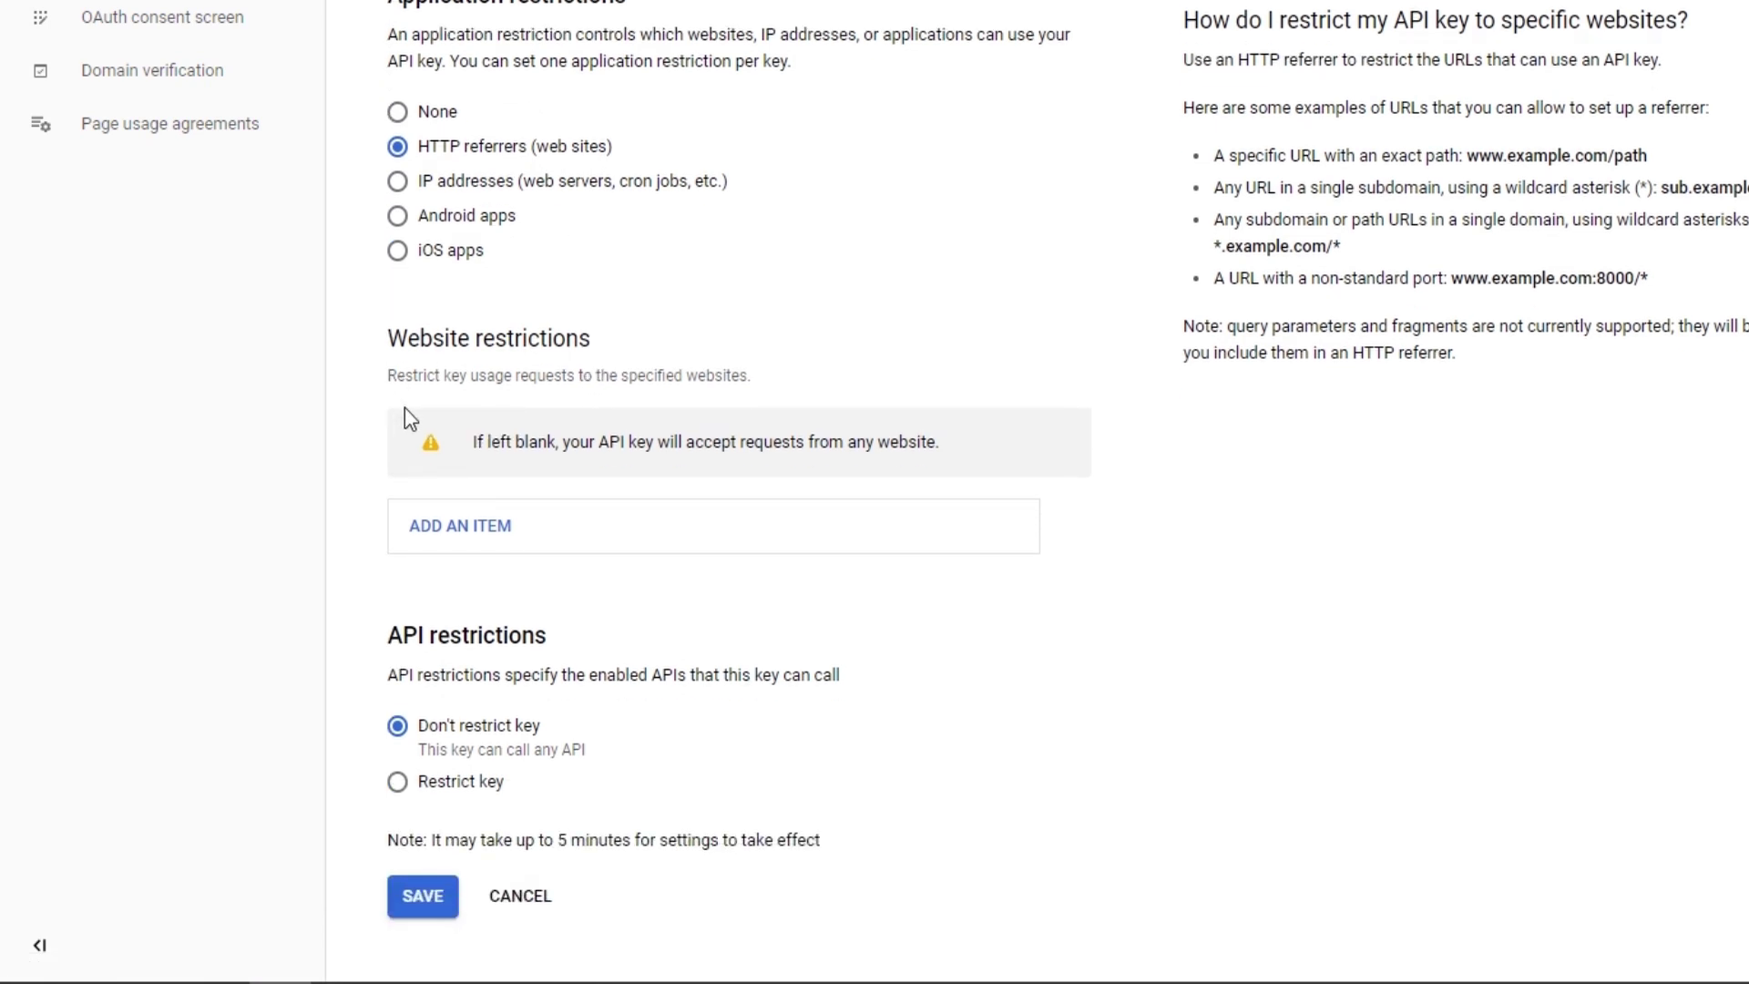
pyautogui.click(452, 527)
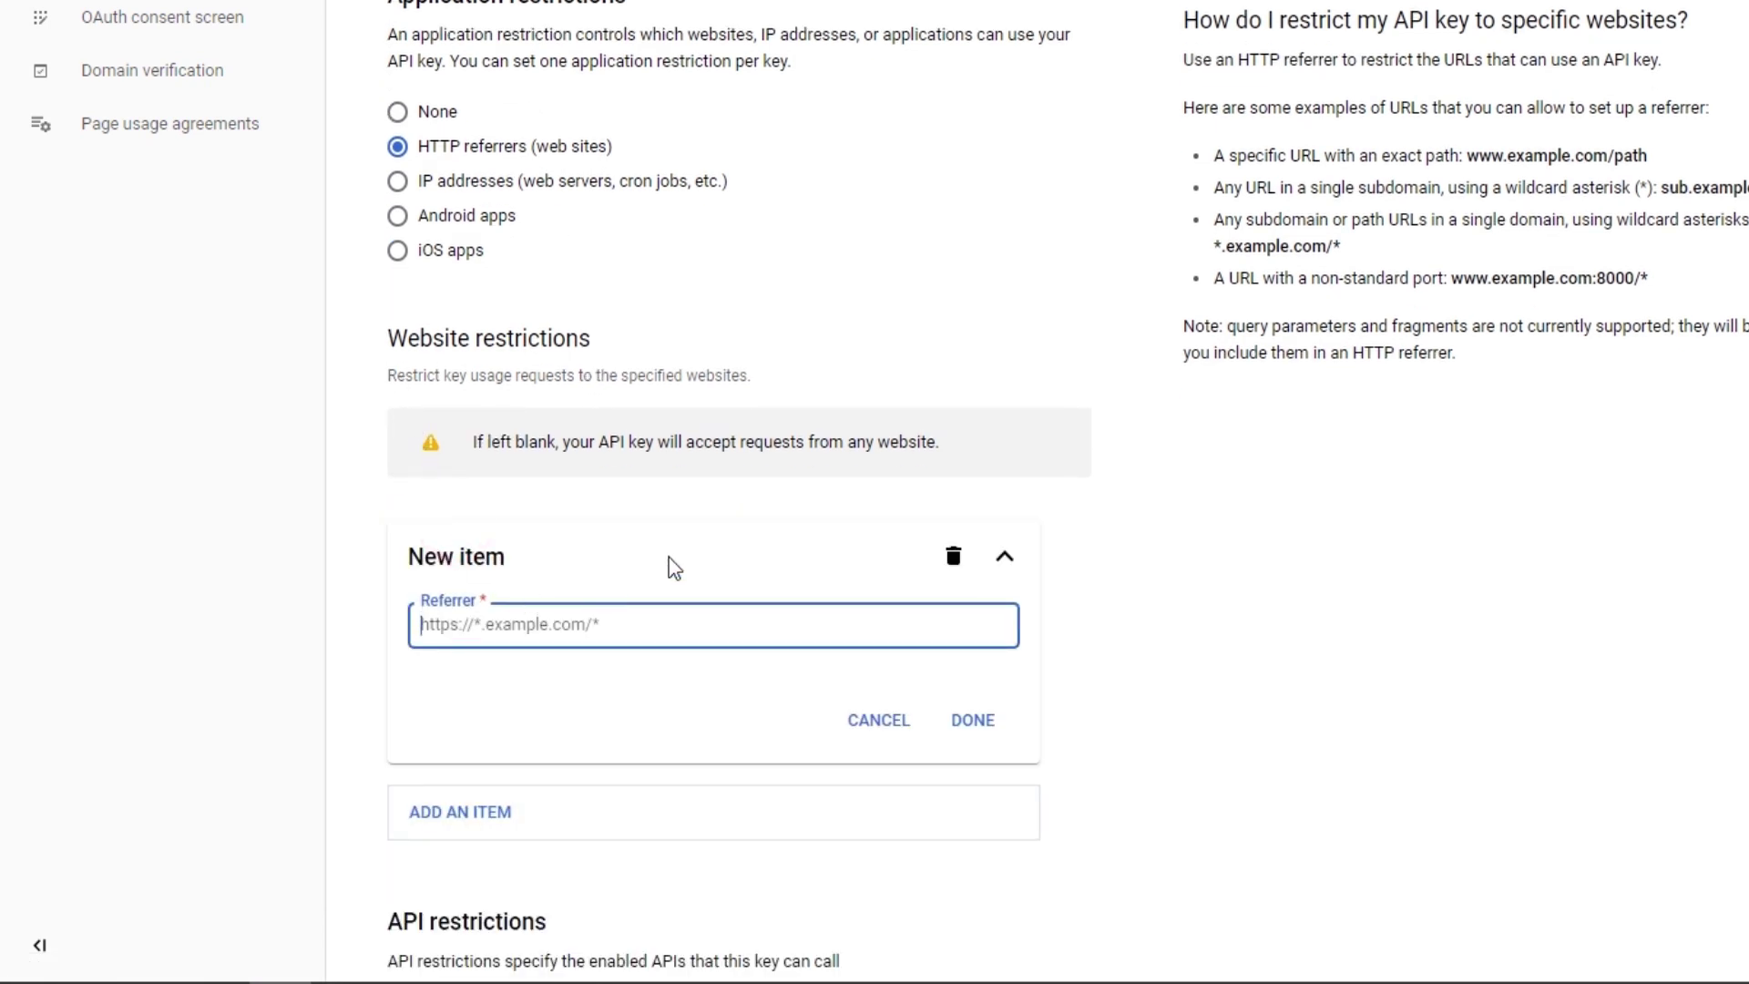
pyautogui.scroll(-2, 669, 557)
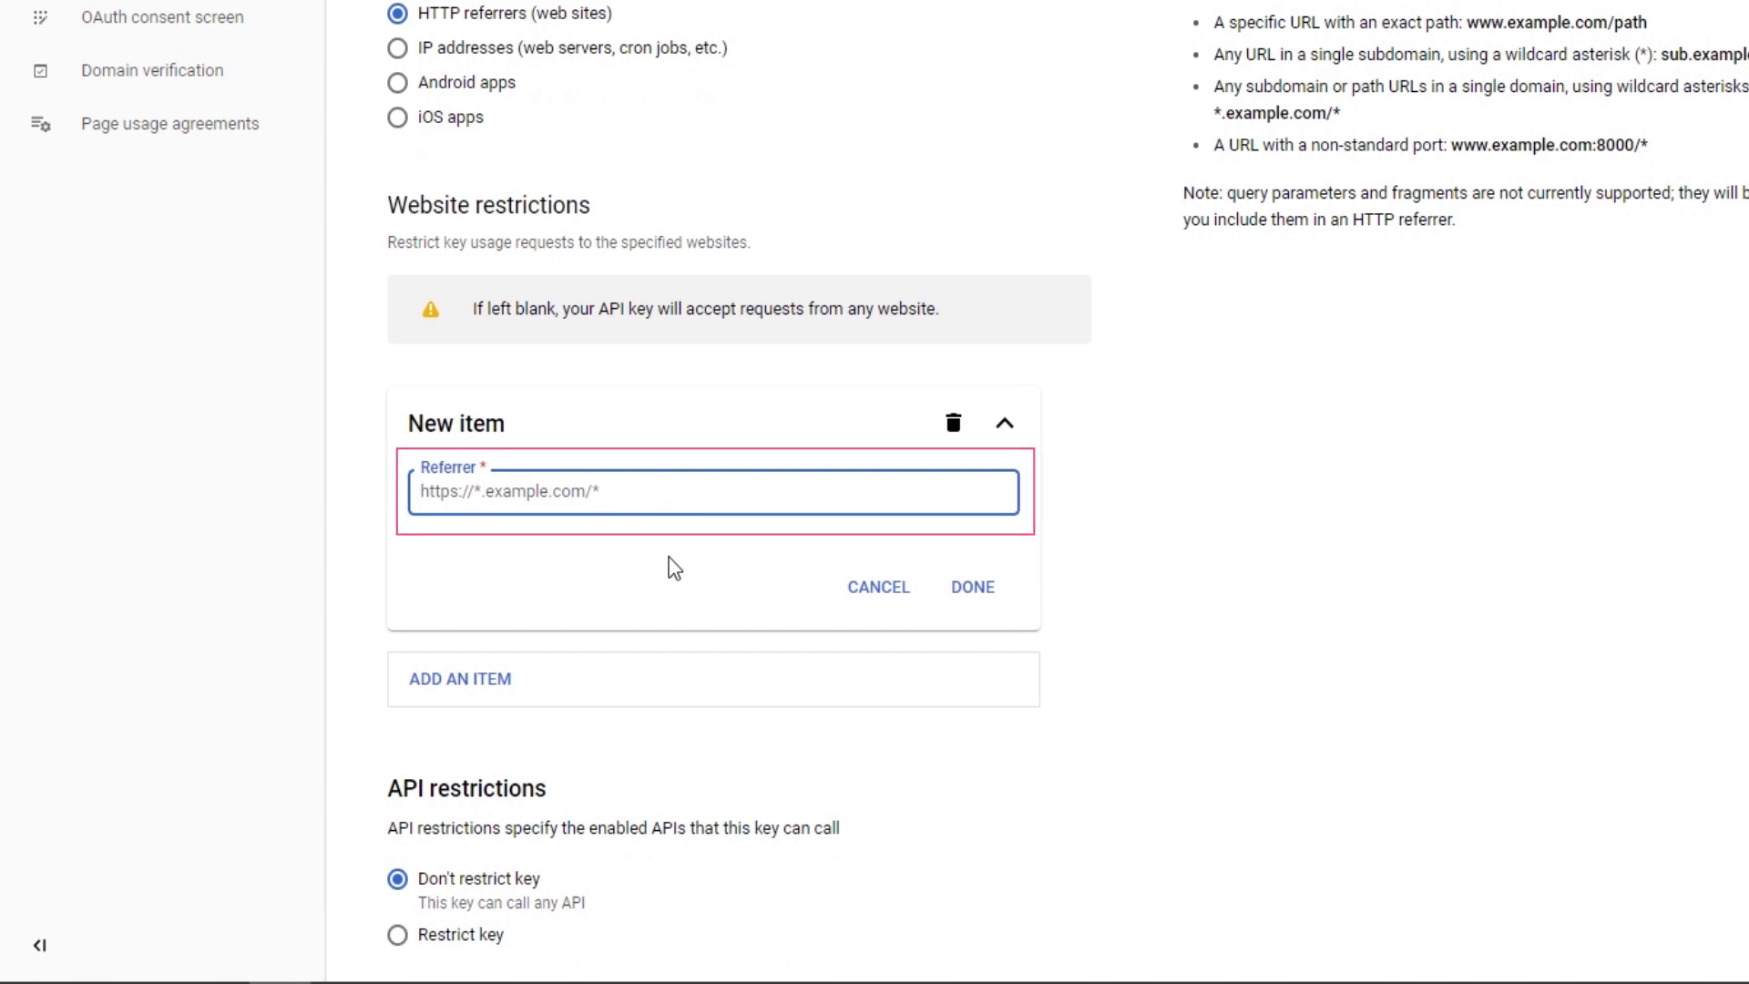
pyautogui.click(556, 12)
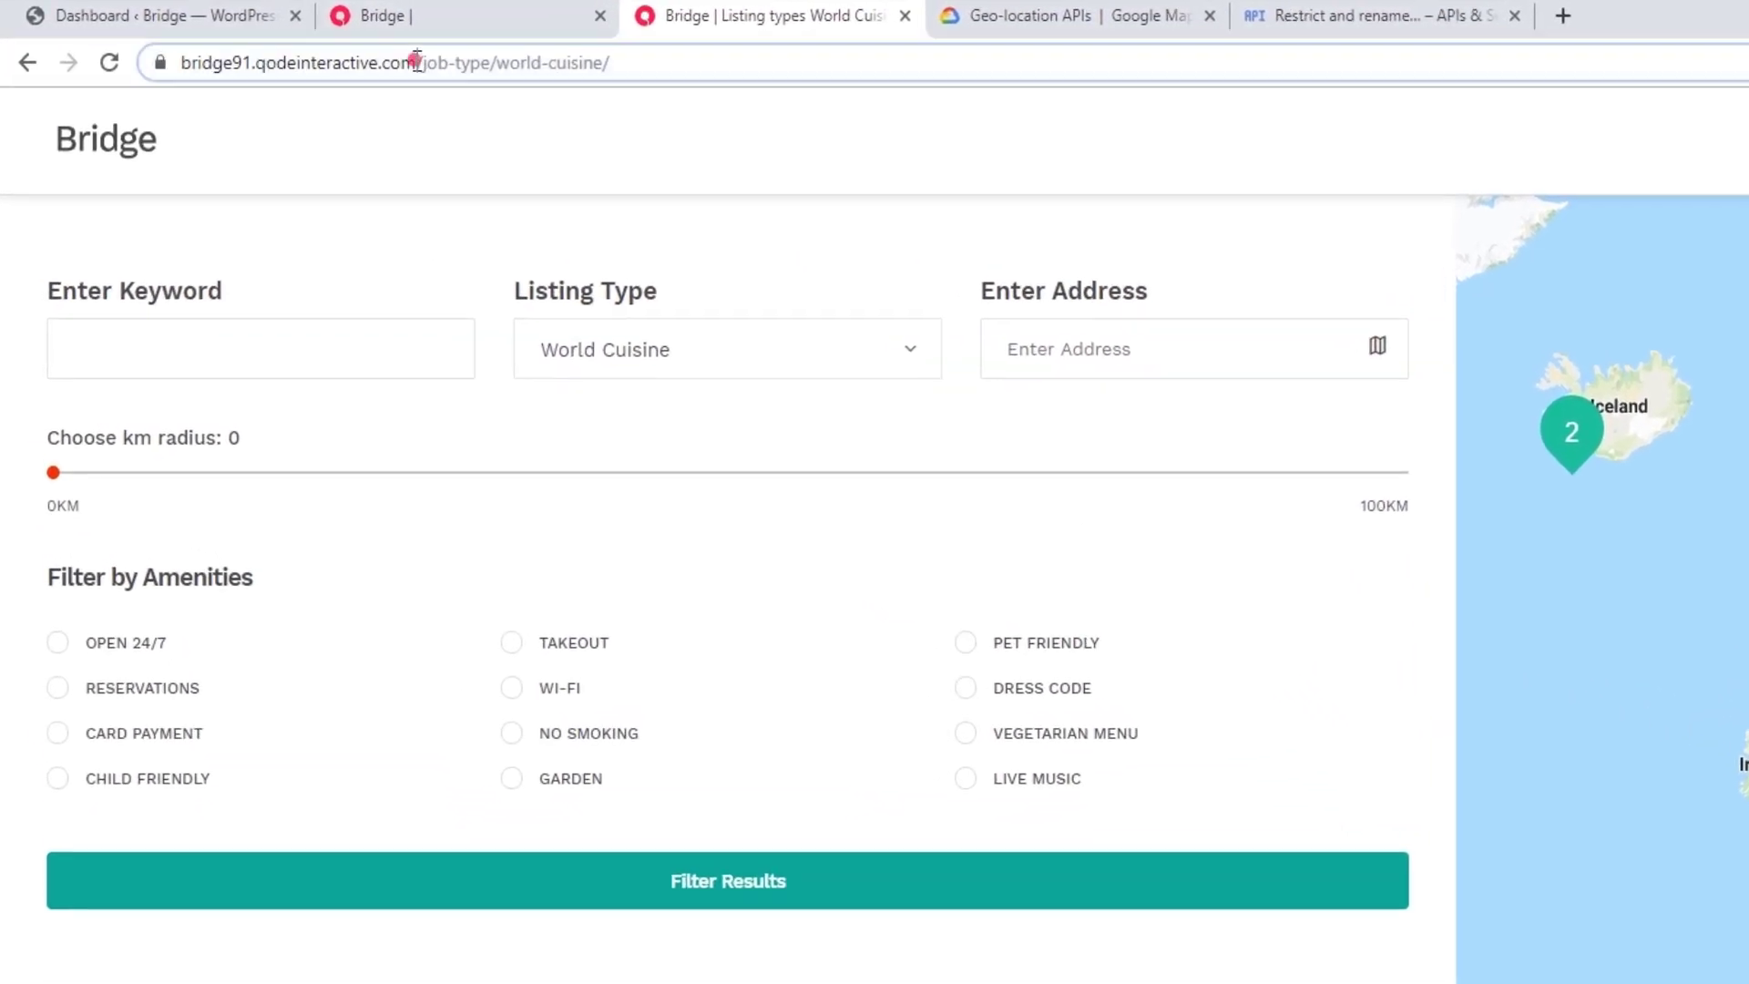
pyautogui.moveTo(299, 45); pyautogui.dragTo(171, 52)
pyautogui.hotkey('ctrl', 'c')
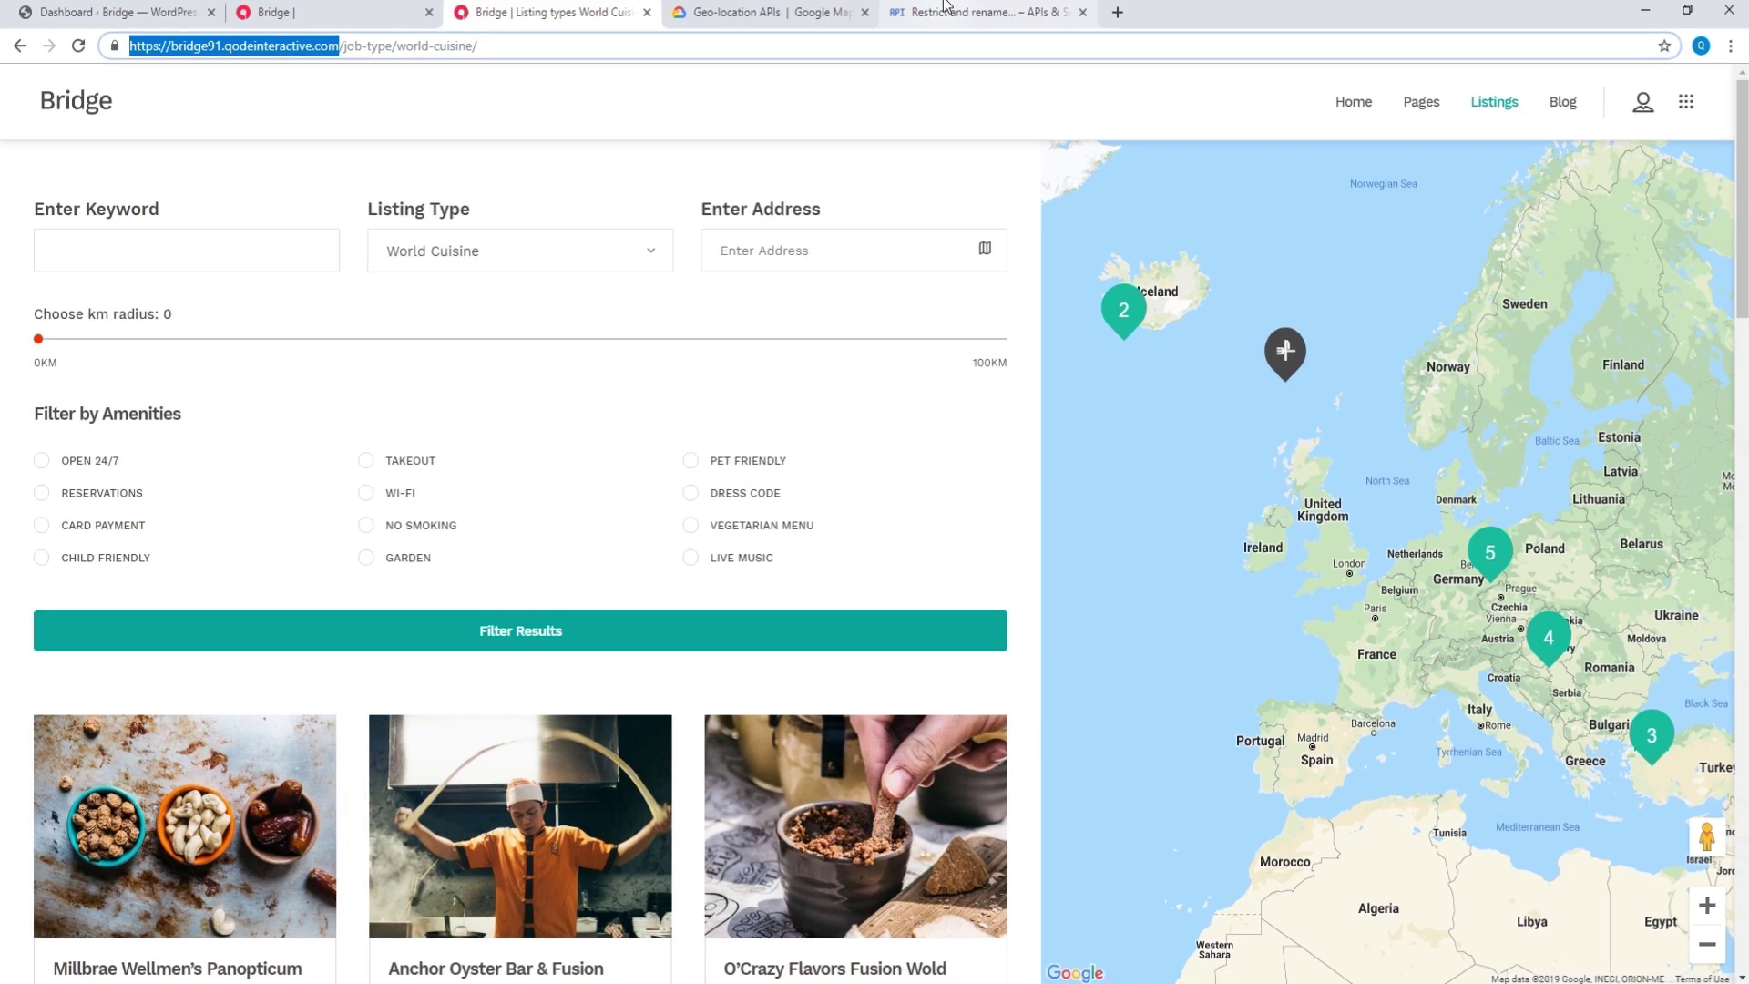
pyautogui.click(947, 7)
pyautogui.click(513, 490)
pyautogui.hotkey('ctrl', 'v')
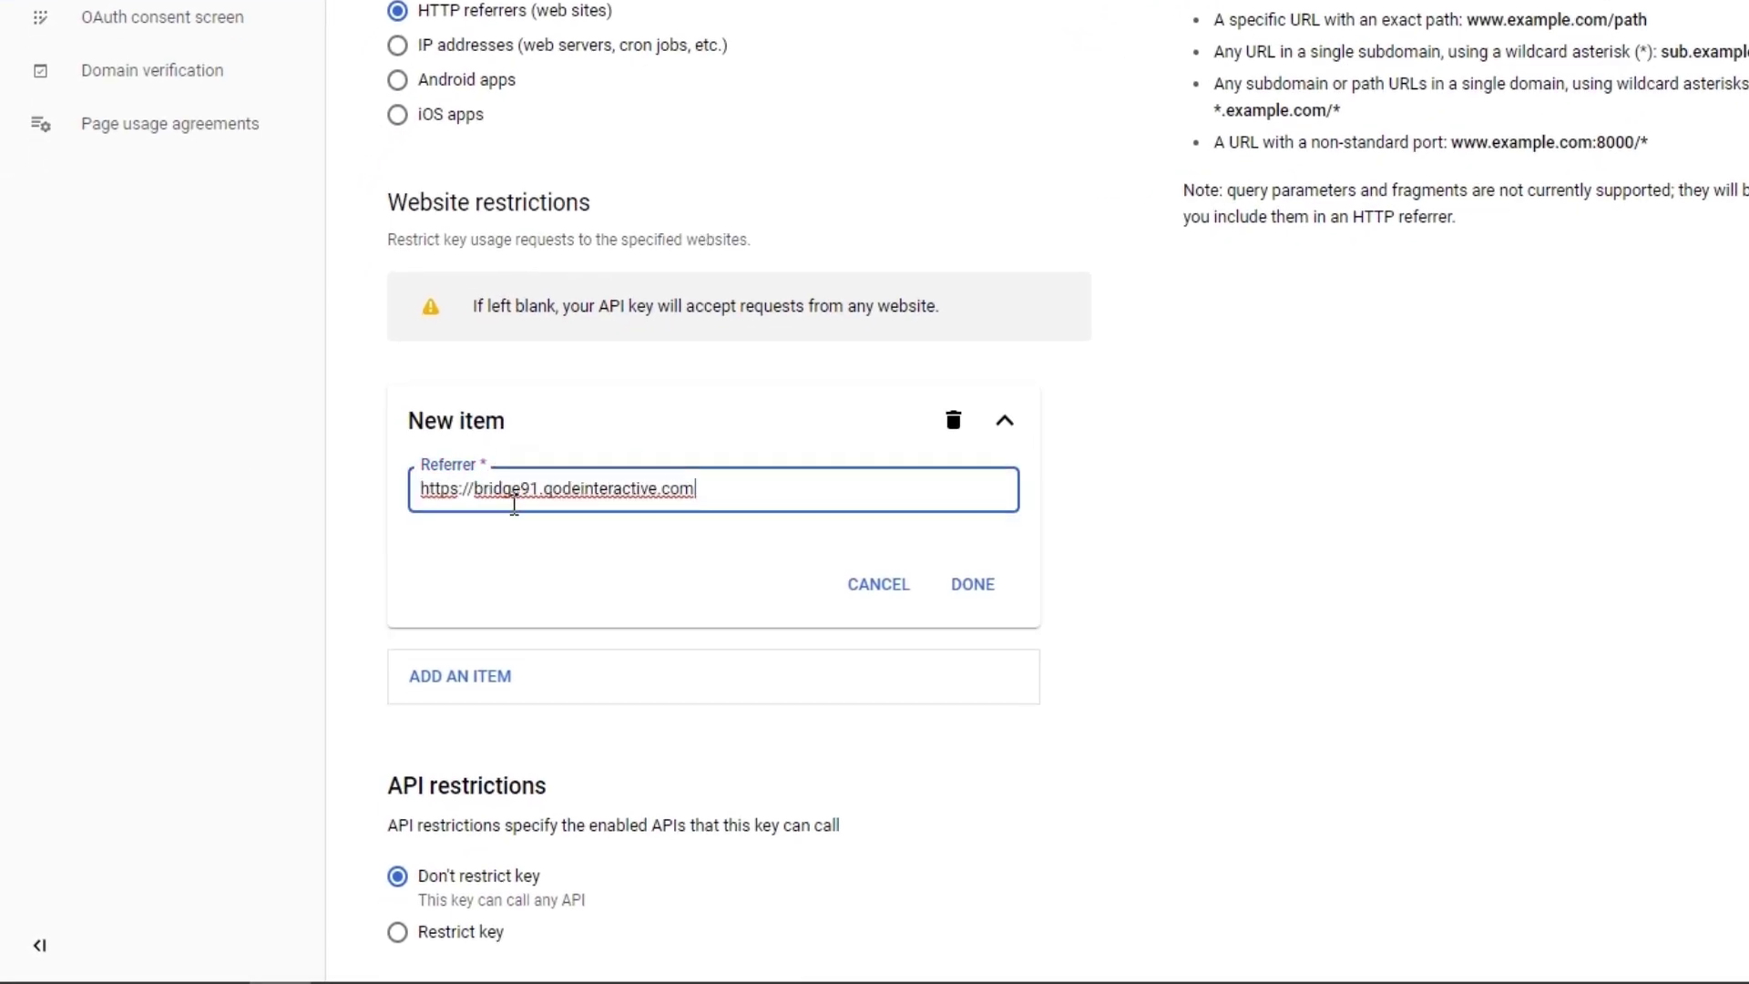
pyautogui.scroll(-2, 523, 537)
pyautogui.write('/*')
# Step: Highlight the https scheme, trailing wildcard and domain parts of the referrer
pyautogui.moveTo(415, 360); pyautogui.dragTo(460, 362)
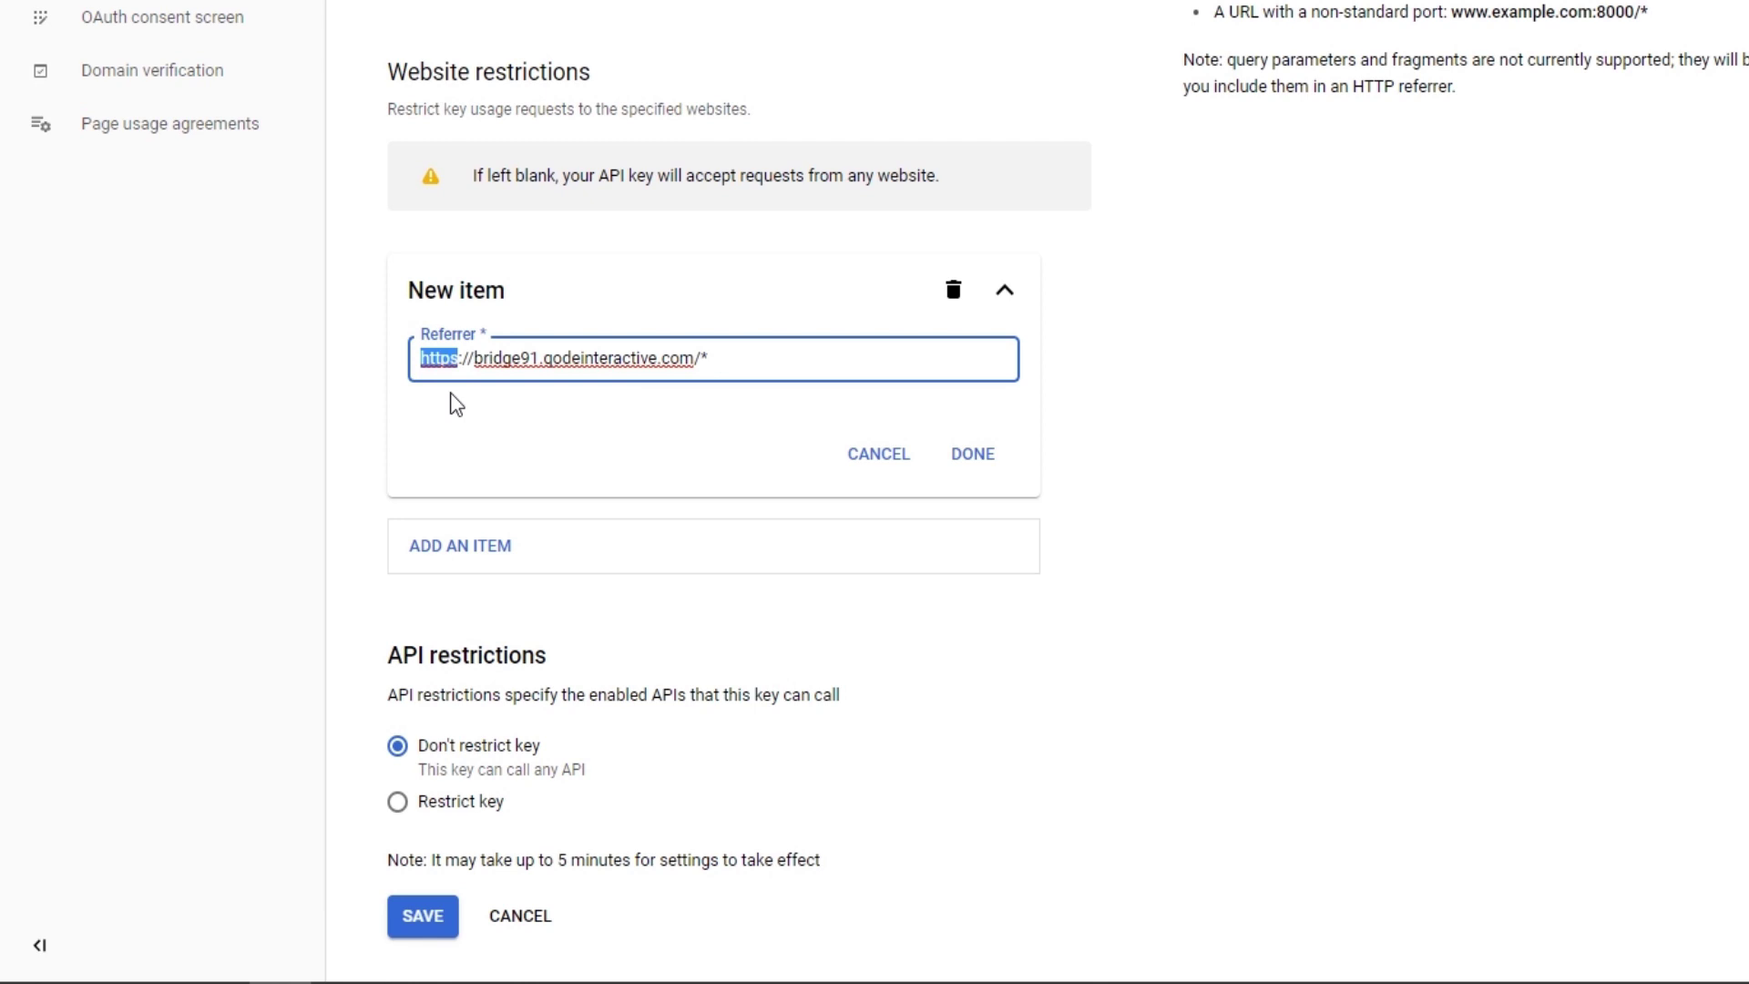
pyautogui.click(708, 357)
pyautogui.moveTo(705, 357); pyautogui.dragTo(763, 357)
pyautogui.click(764, 357)
pyautogui.moveTo(693, 357); pyautogui.dragTo(404, 362)
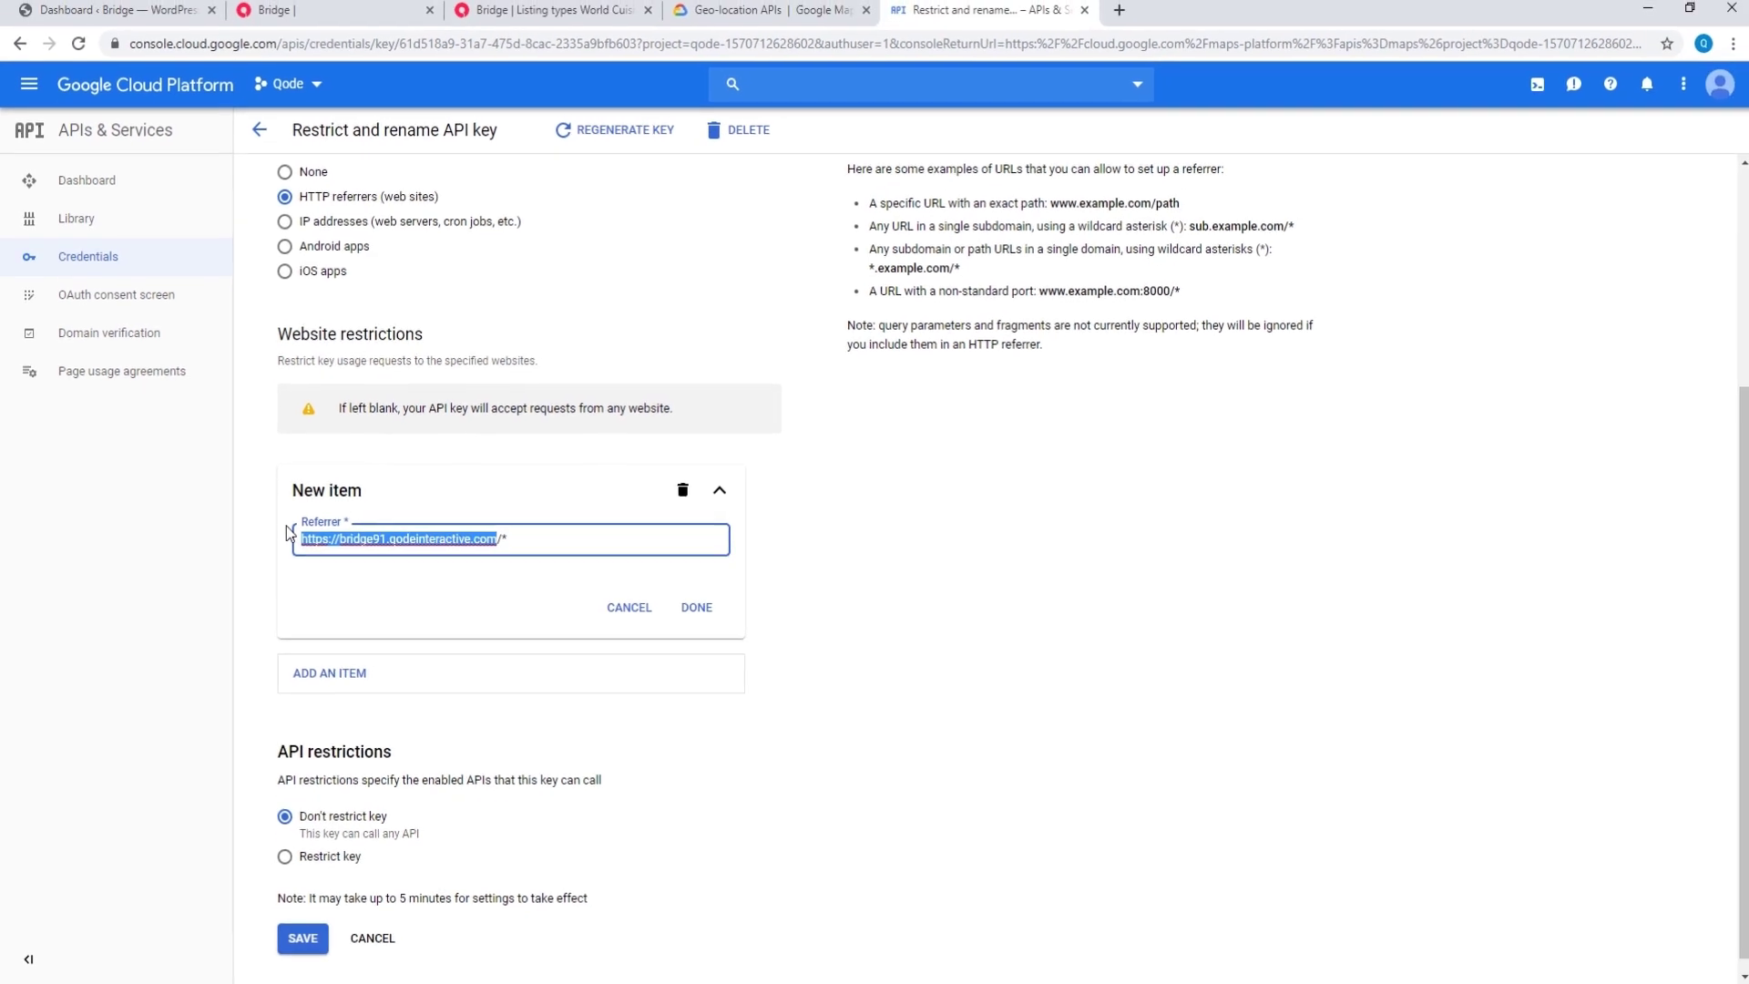
pyautogui.click(638, 539)
# Step: Save the referrer restriction and select the full API key string for copying
pyautogui.click(834, 578)
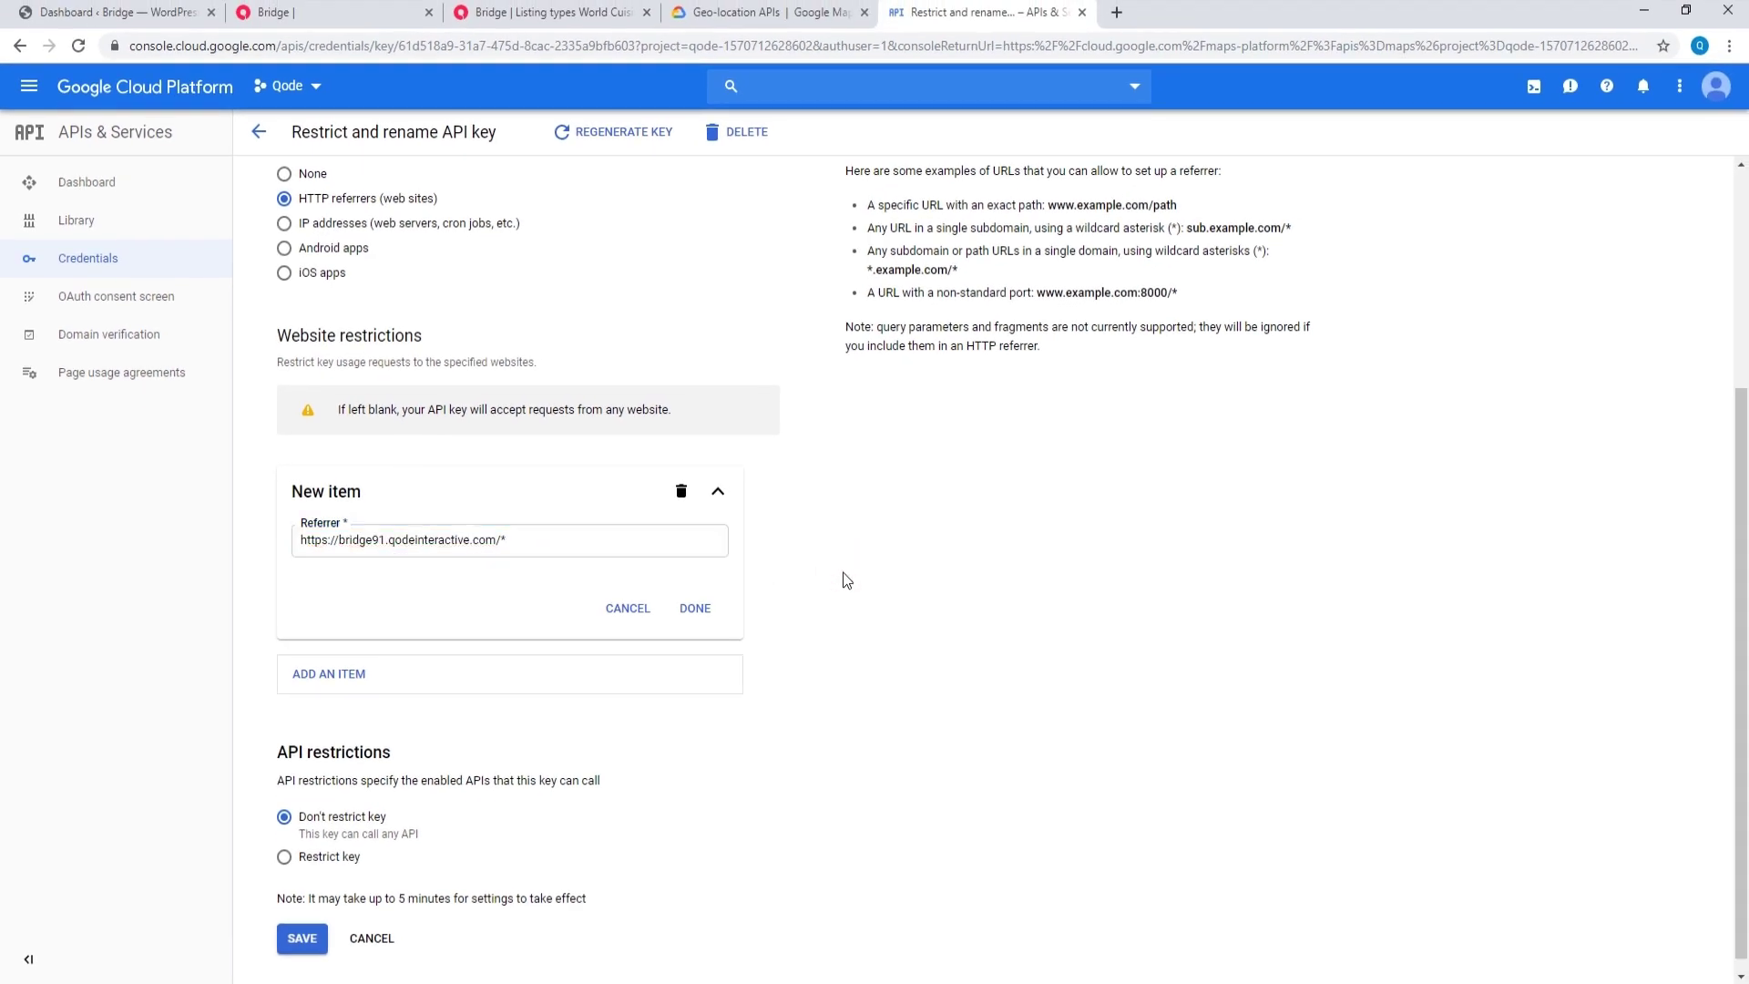
pyautogui.scroll(-1, 739, 643)
pyautogui.click(292, 926)
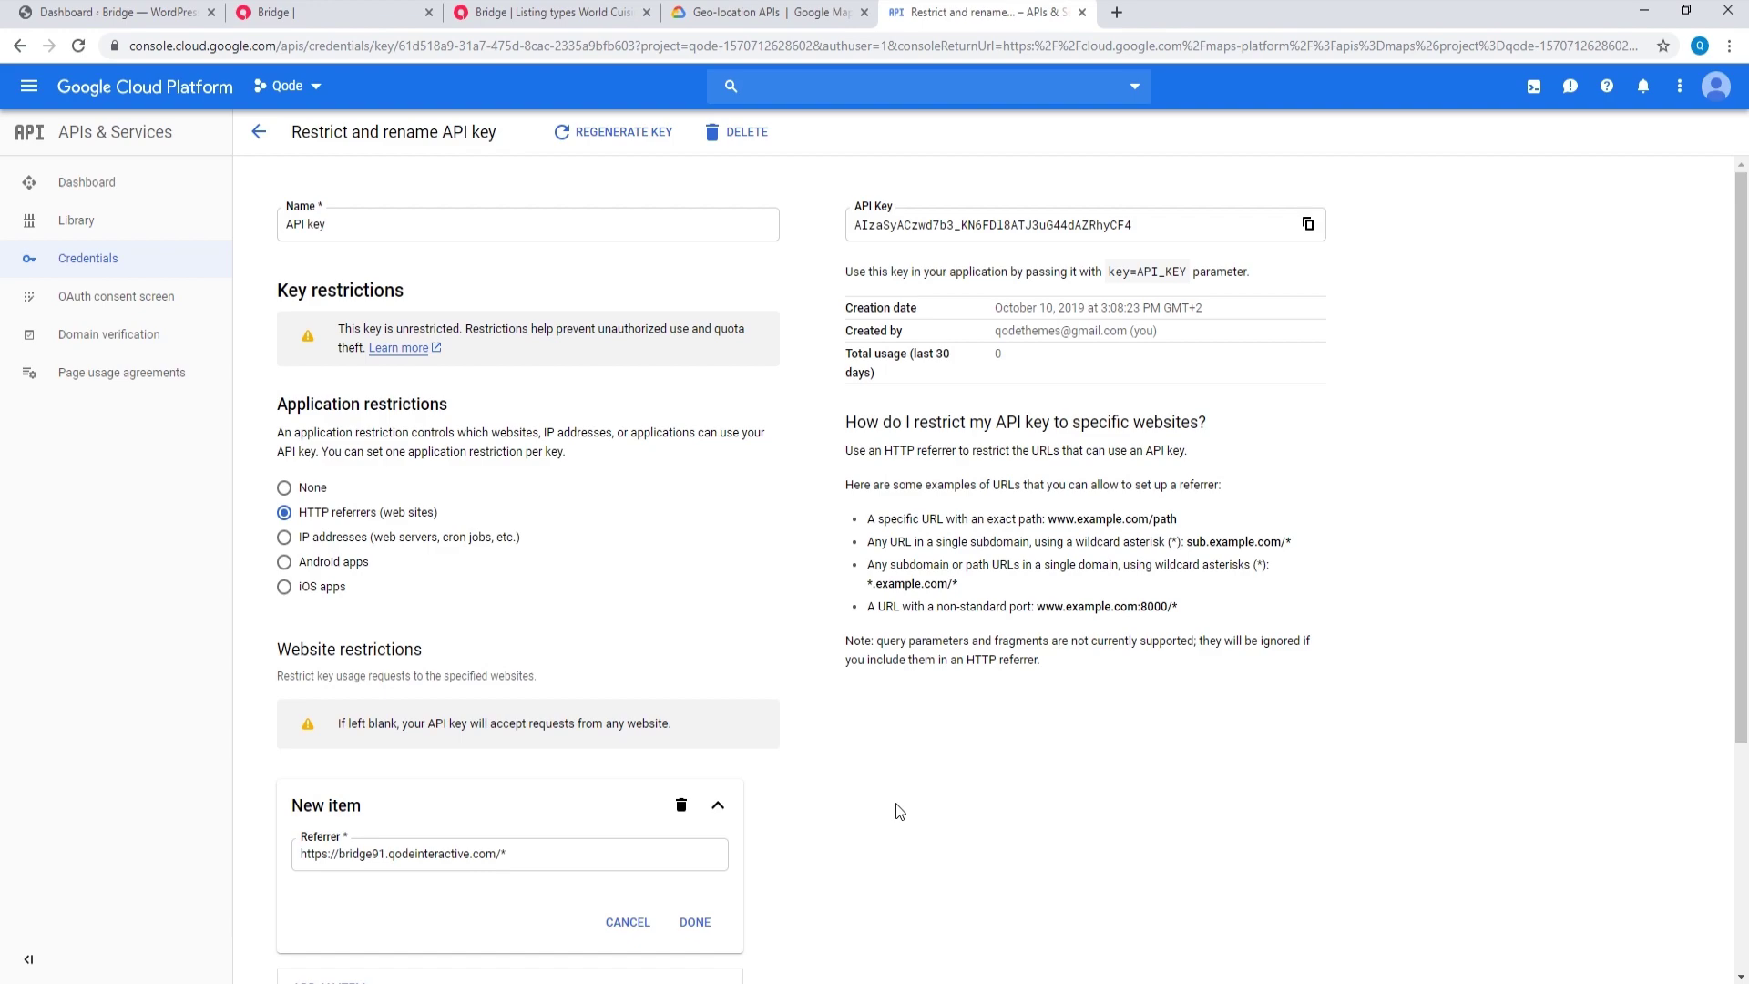
pyautogui.click(856, 224)
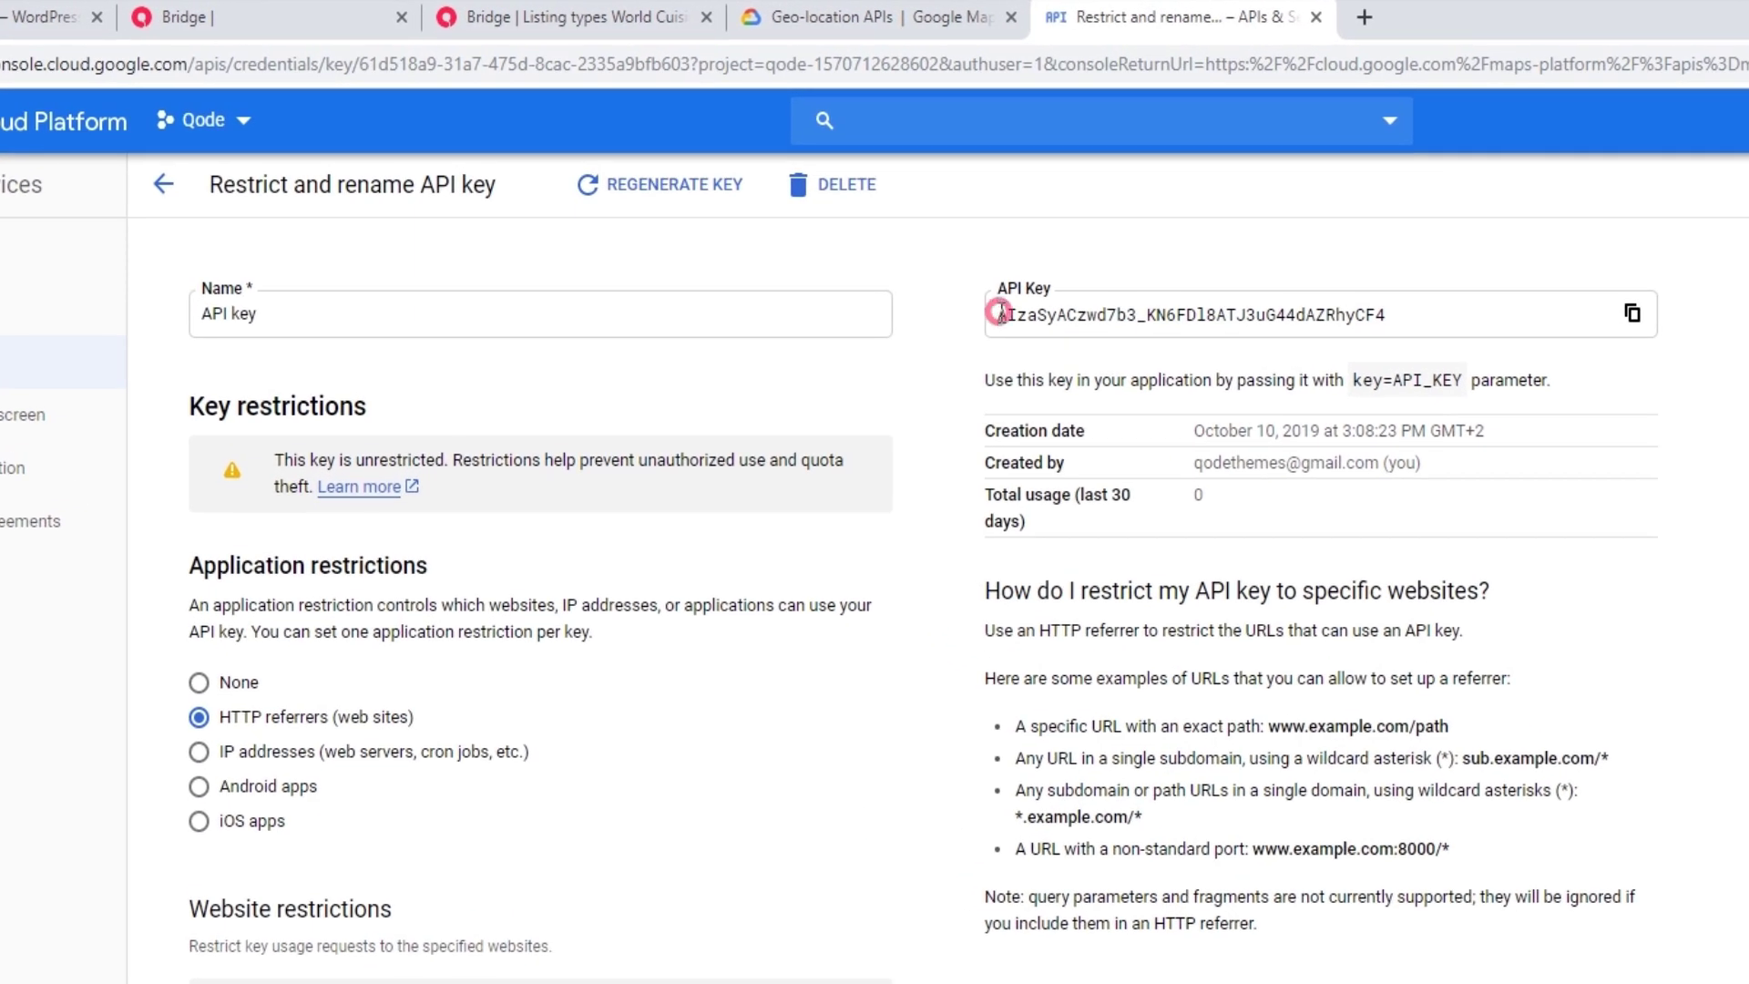
pyautogui.moveTo(999, 313); pyautogui.dragTo(1324, 306)
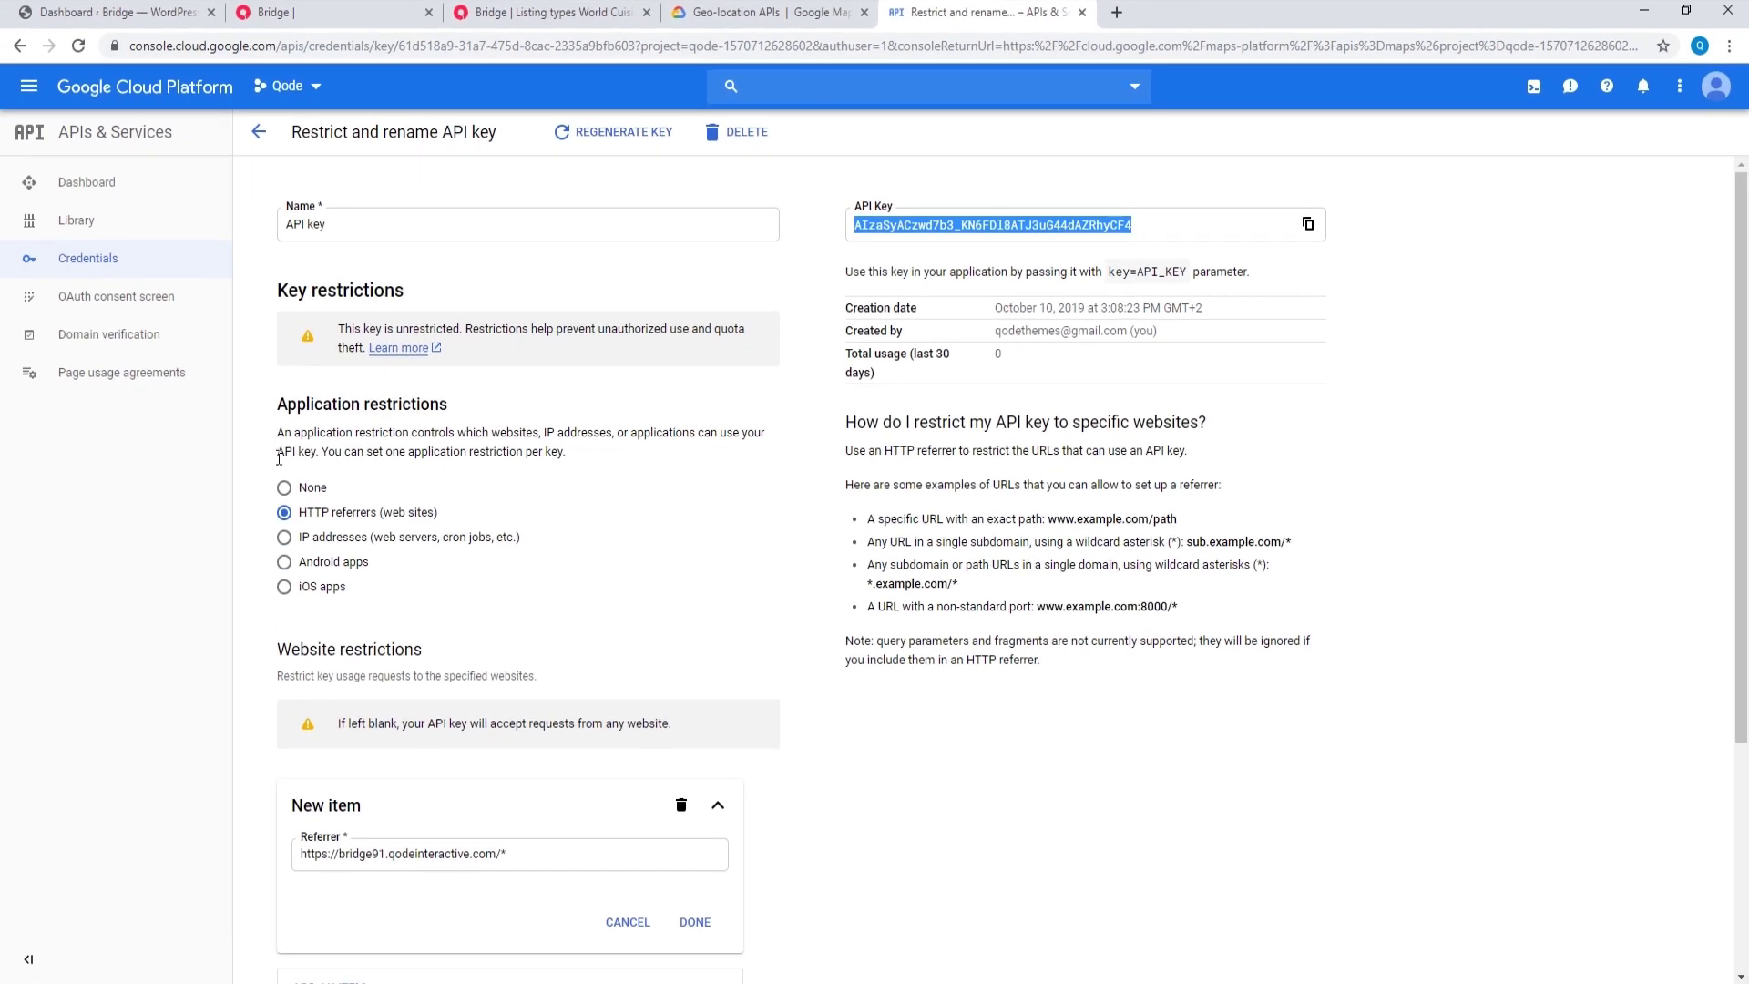
# Step: Open the Qode Options General settings page from the WordPress dashboard
pyautogui.click(319, 12)
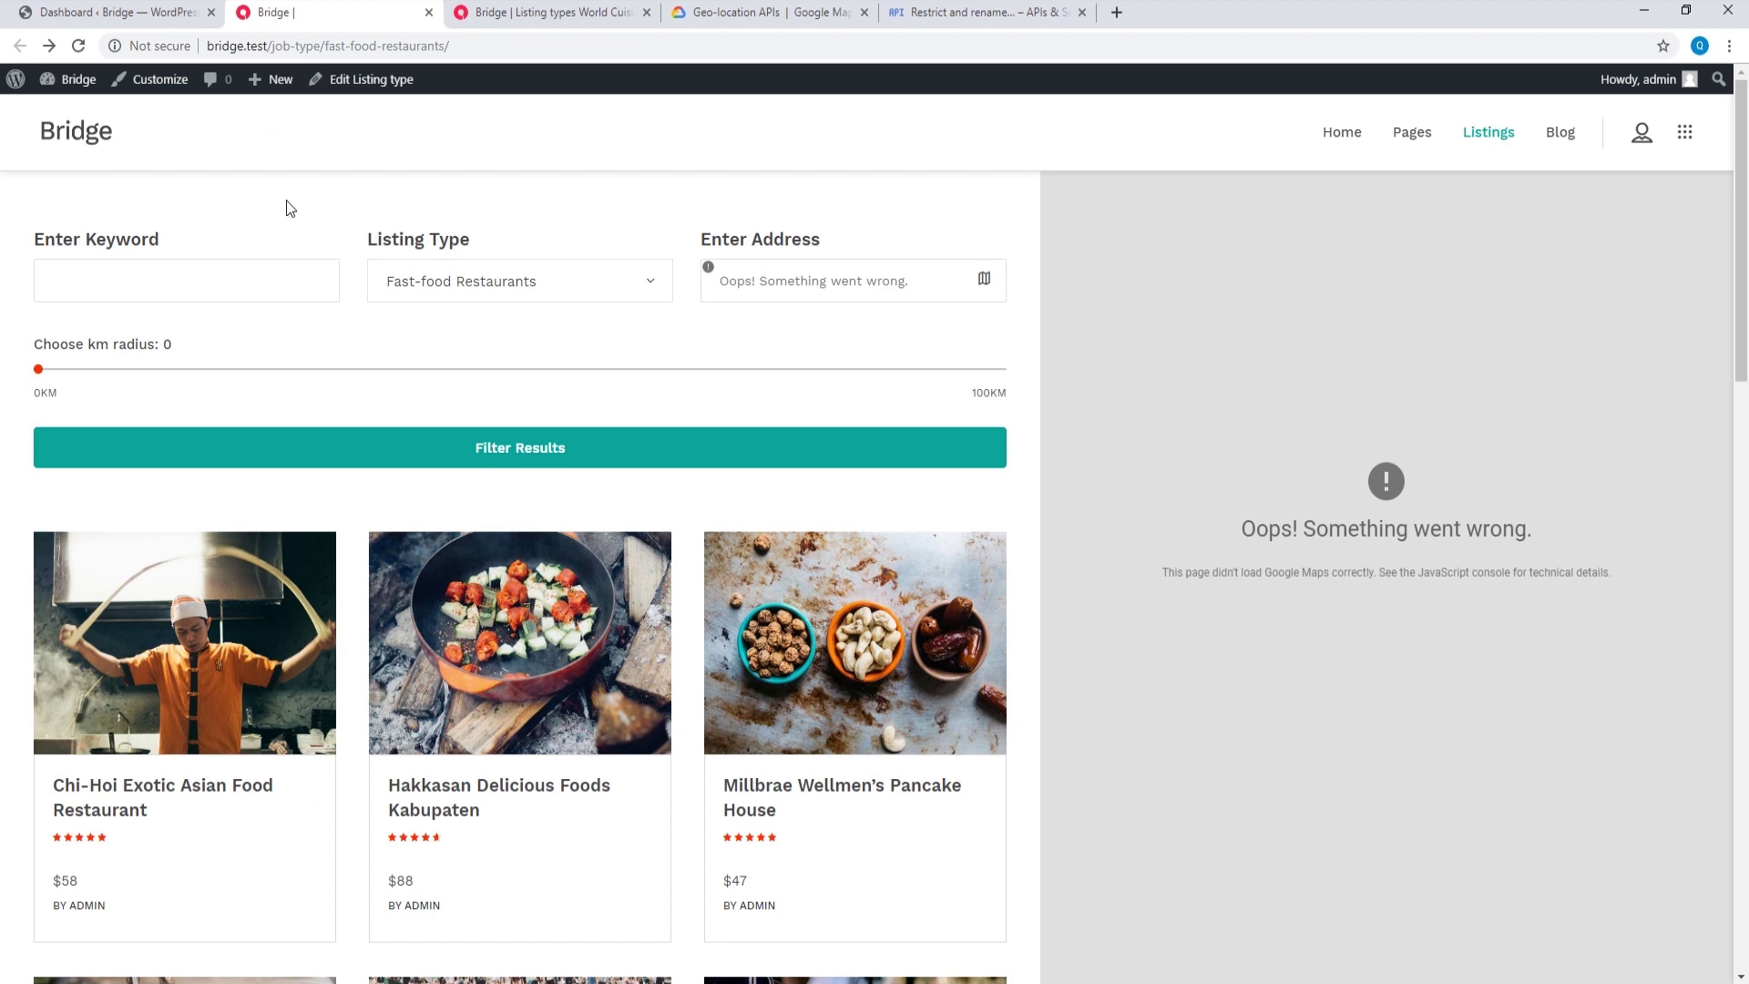
pyautogui.click(133, 18)
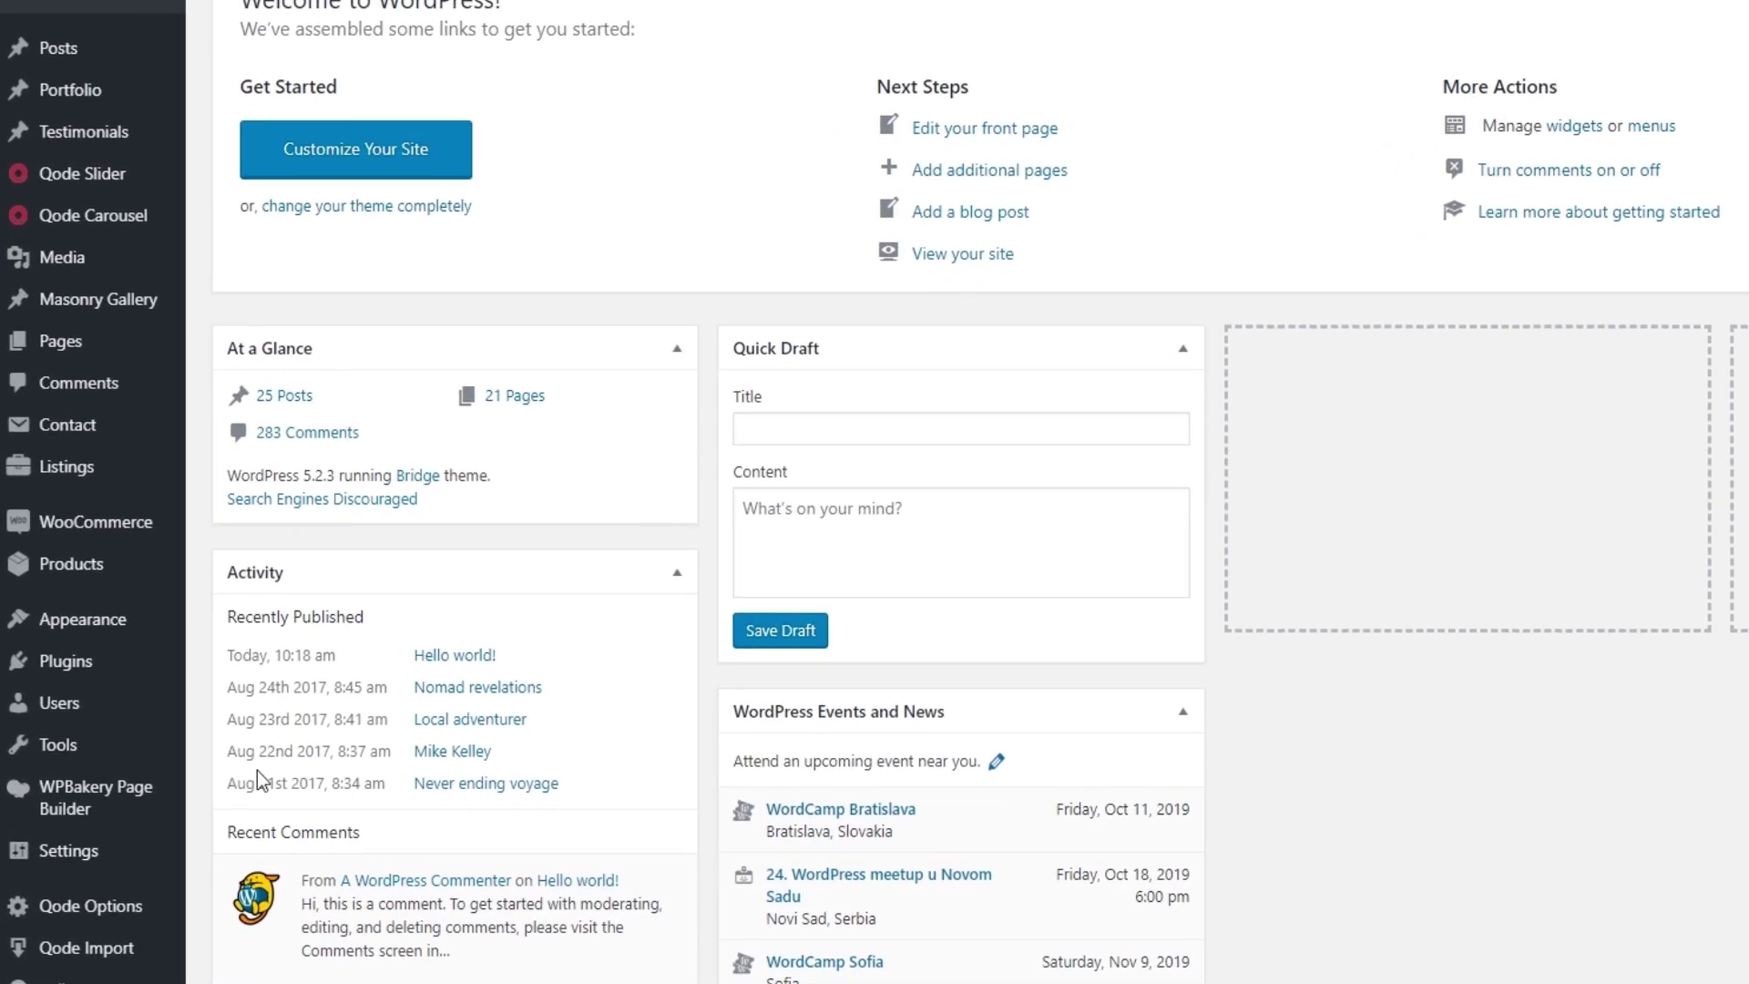
pyautogui.moveTo(103, 904)
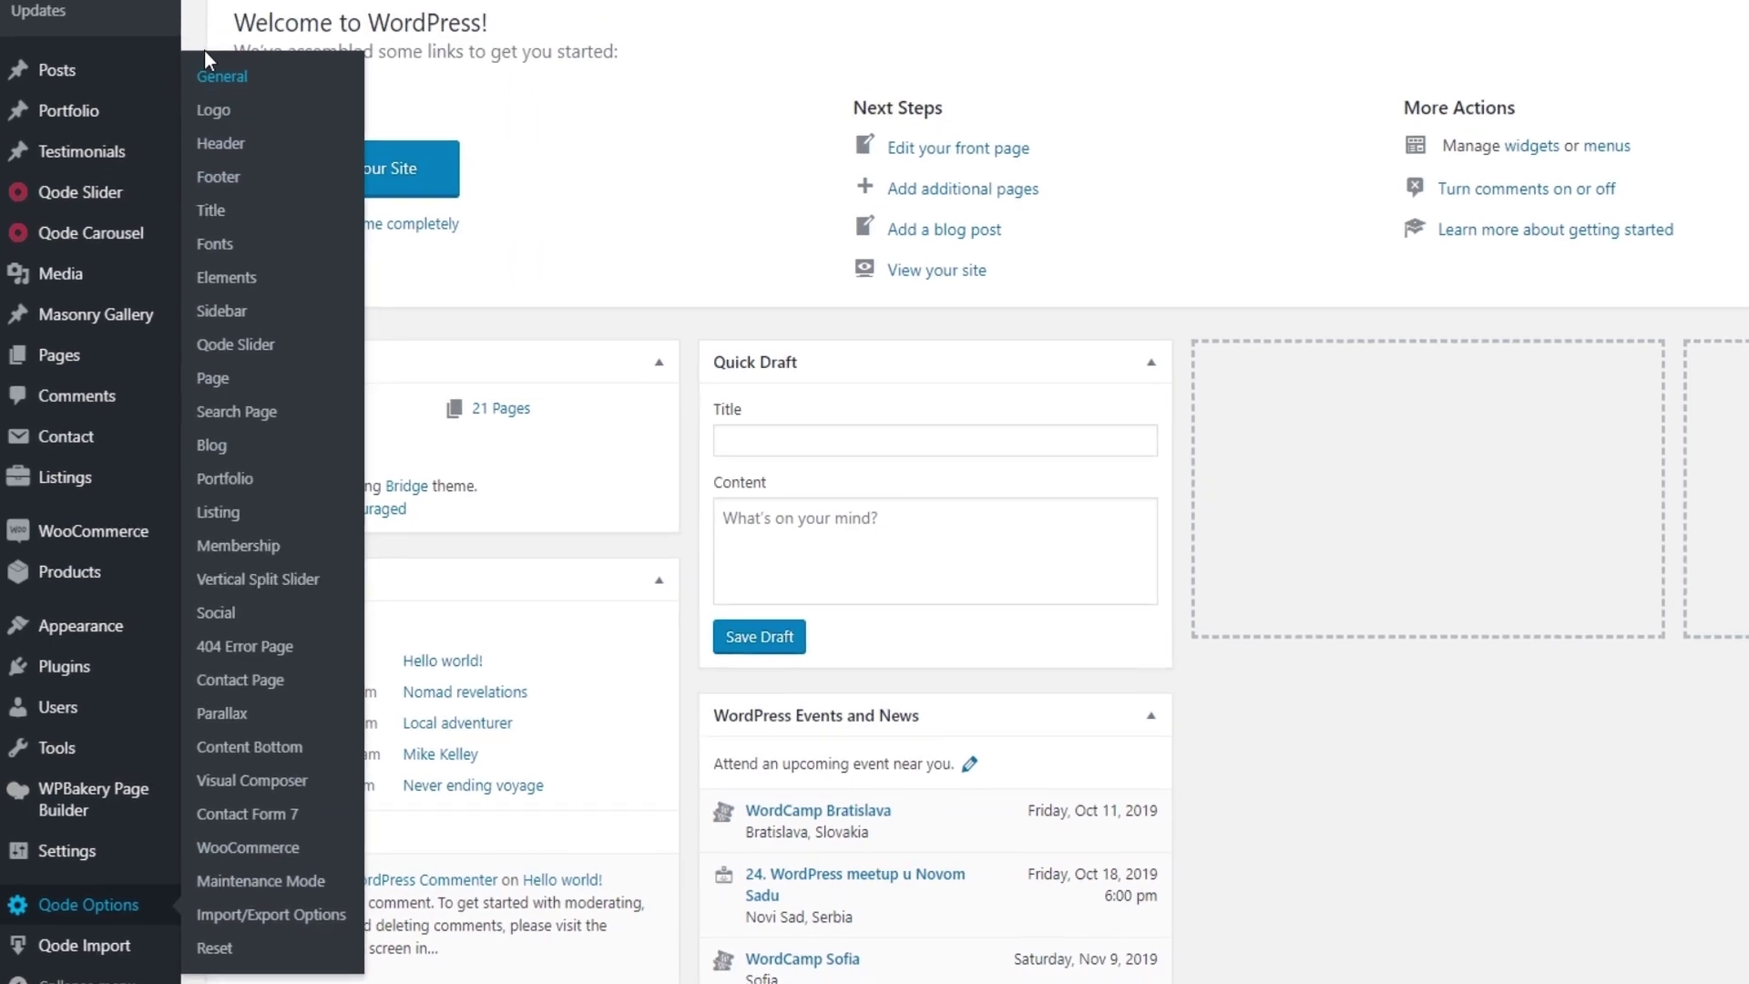
pyautogui.click(206, 60)
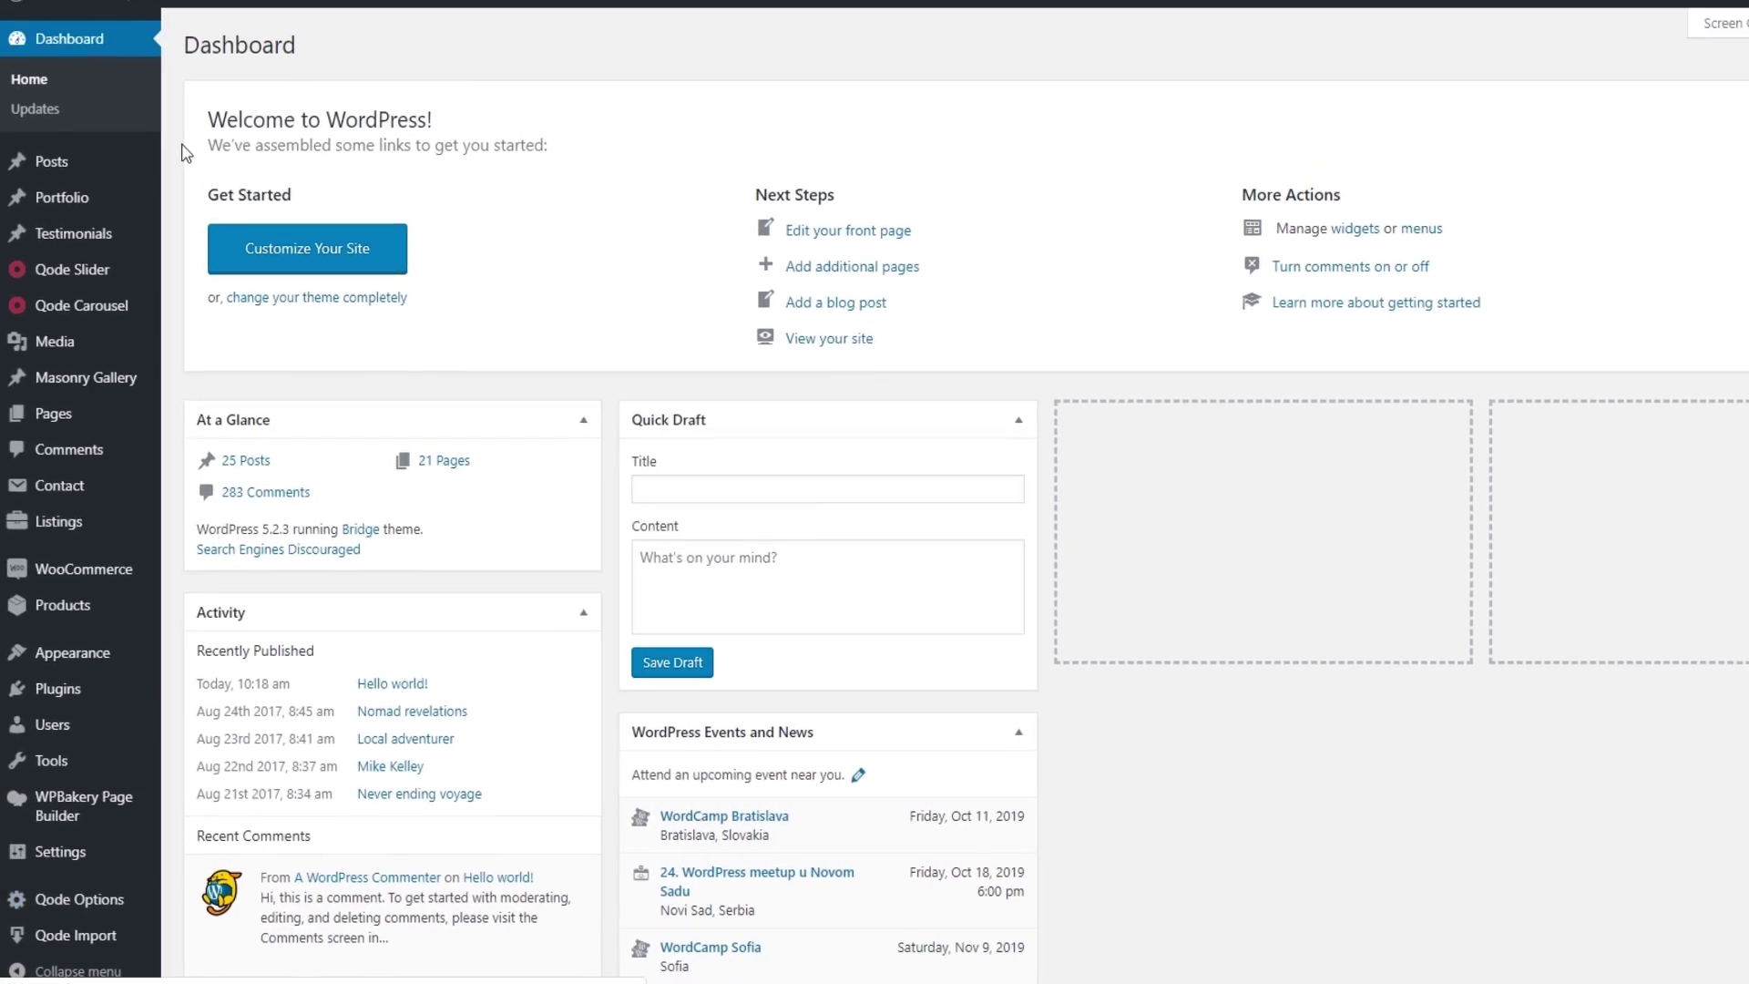
# Step: Paste the restricted API key into the Google Maps Api Key field and save the changes
pyautogui.scroll(-8, 478, 328)
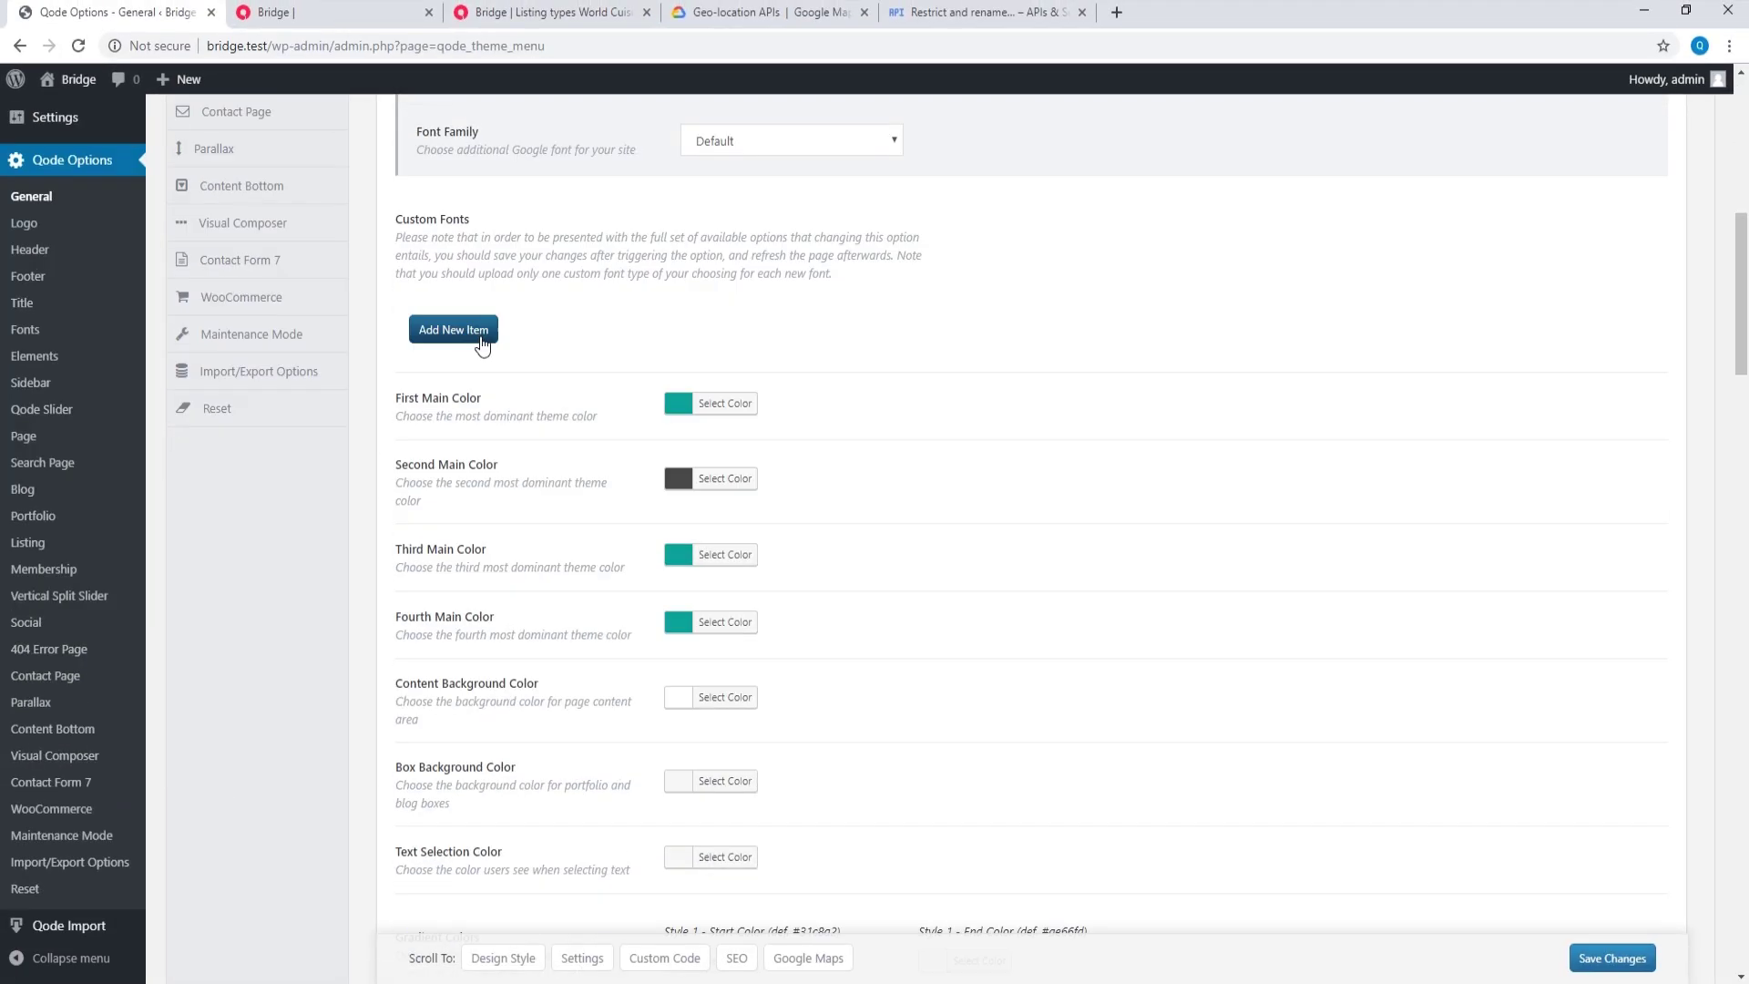
pyautogui.scroll(-20, 483, 365)
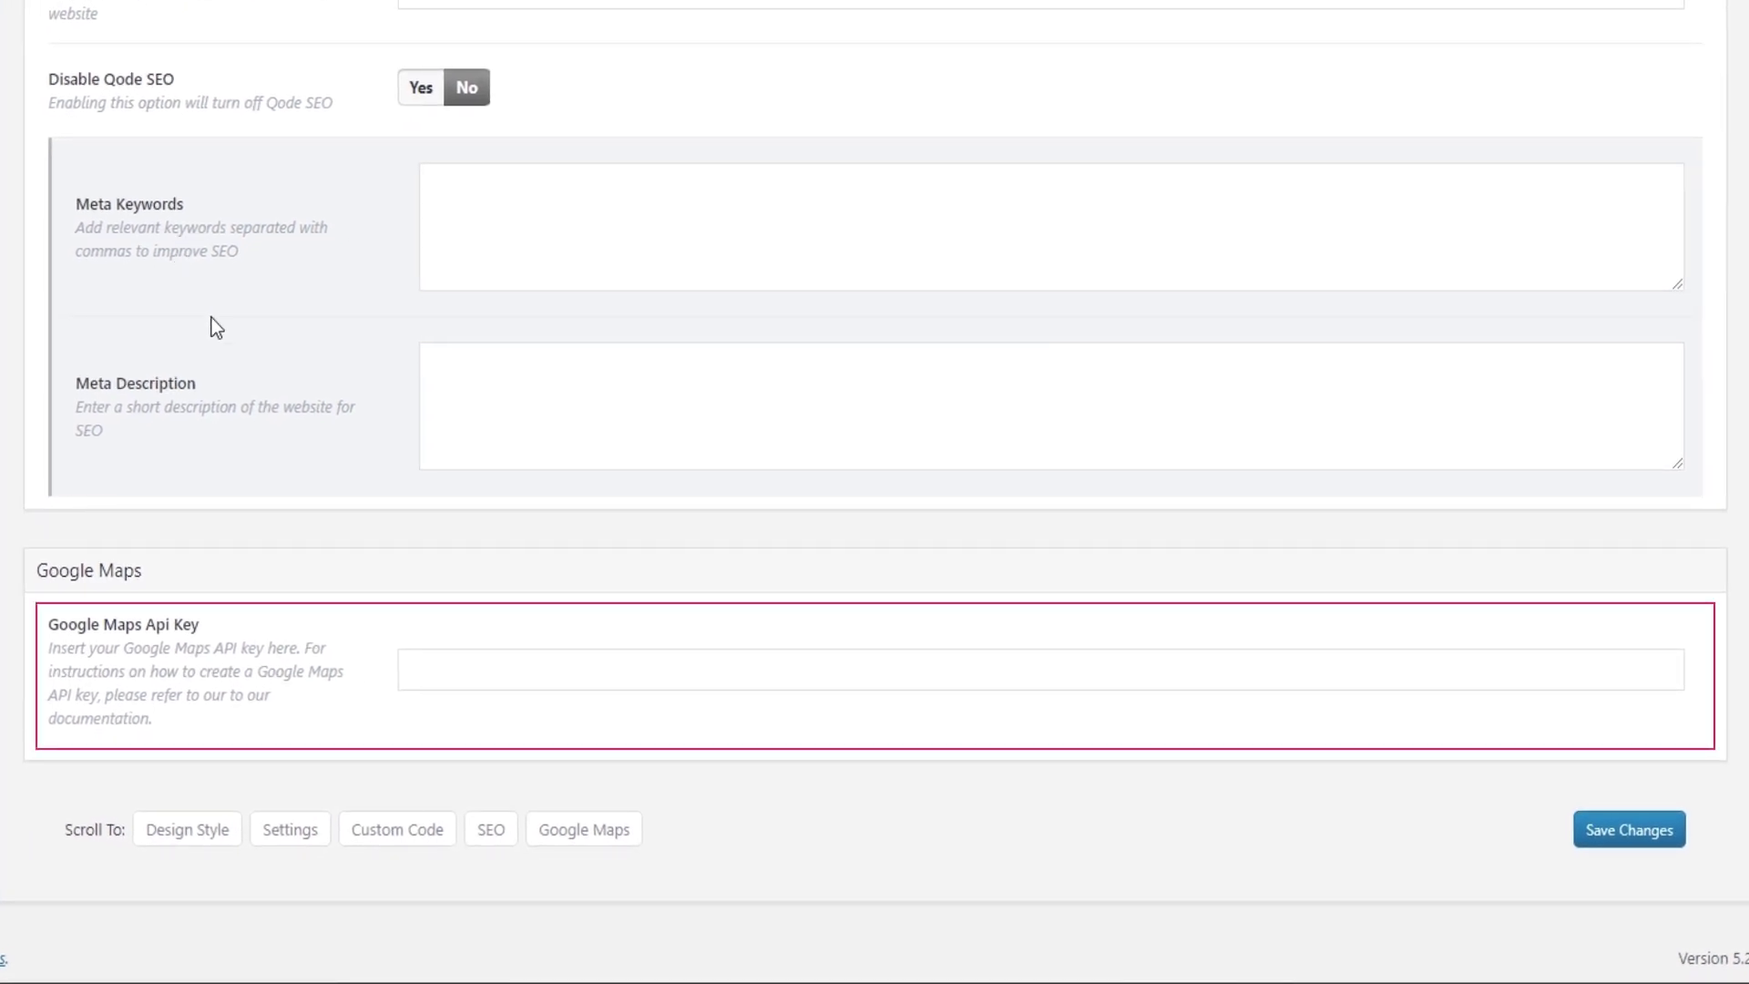
pyautogui.click(456, 668)
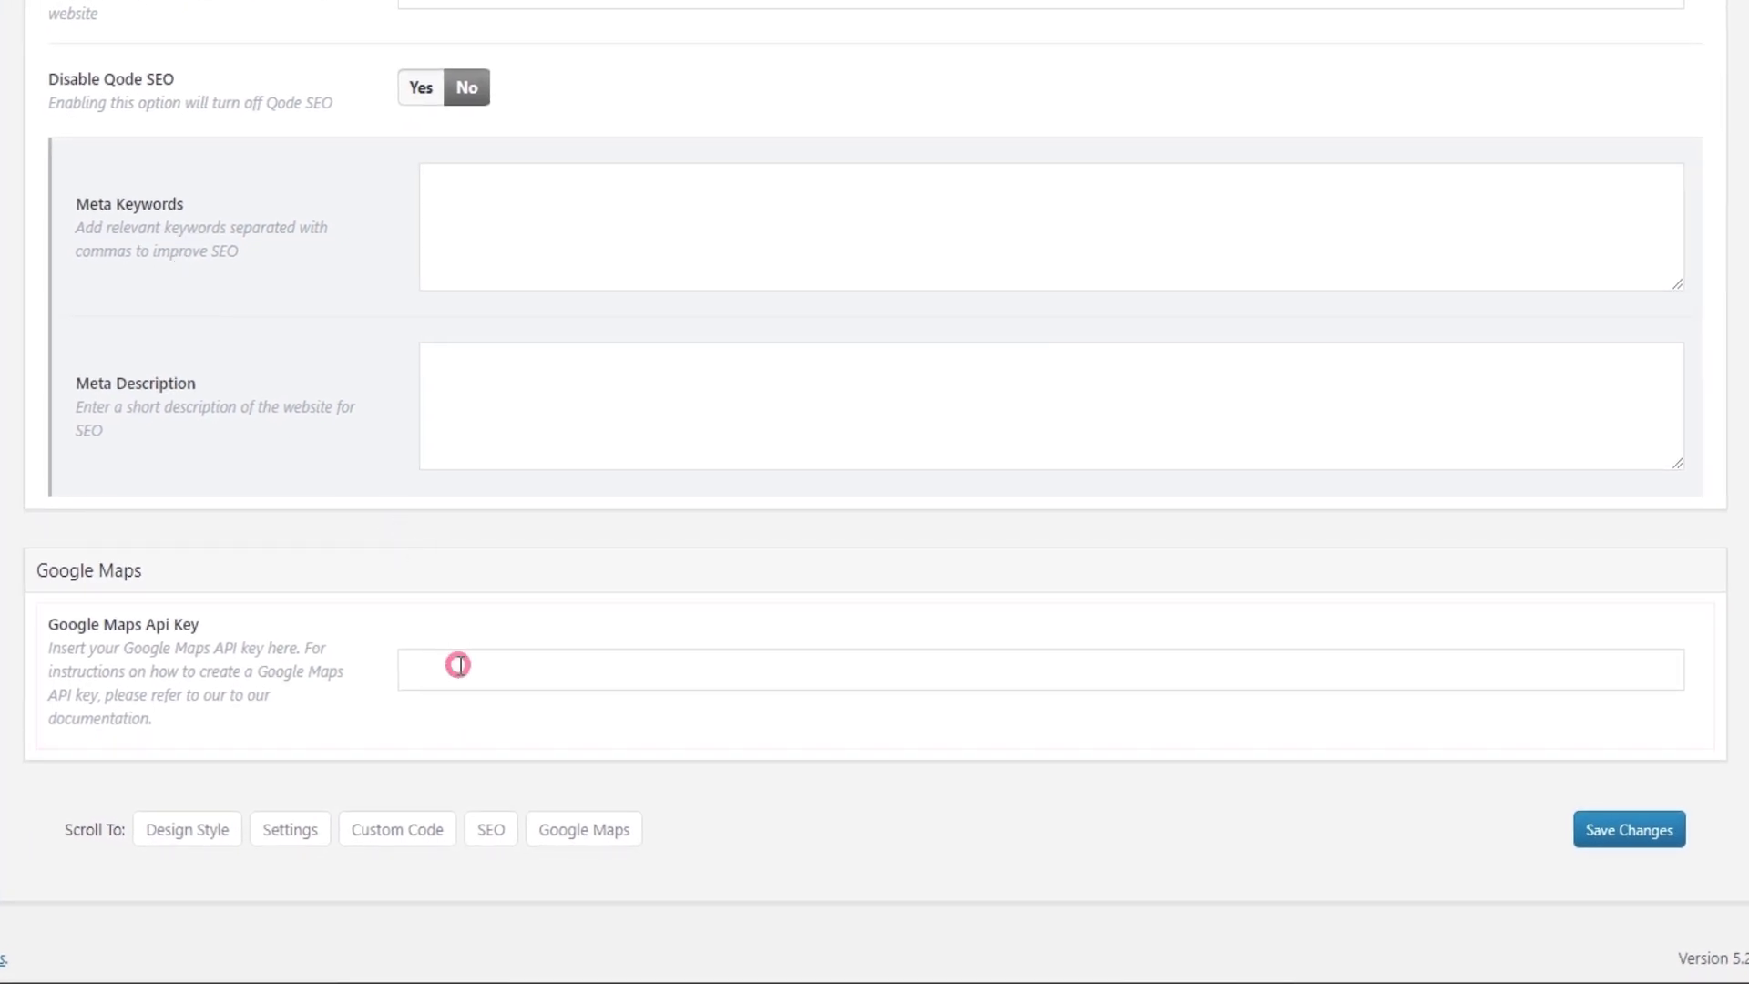
pyautogui.hotkey('ctrl', 'v')
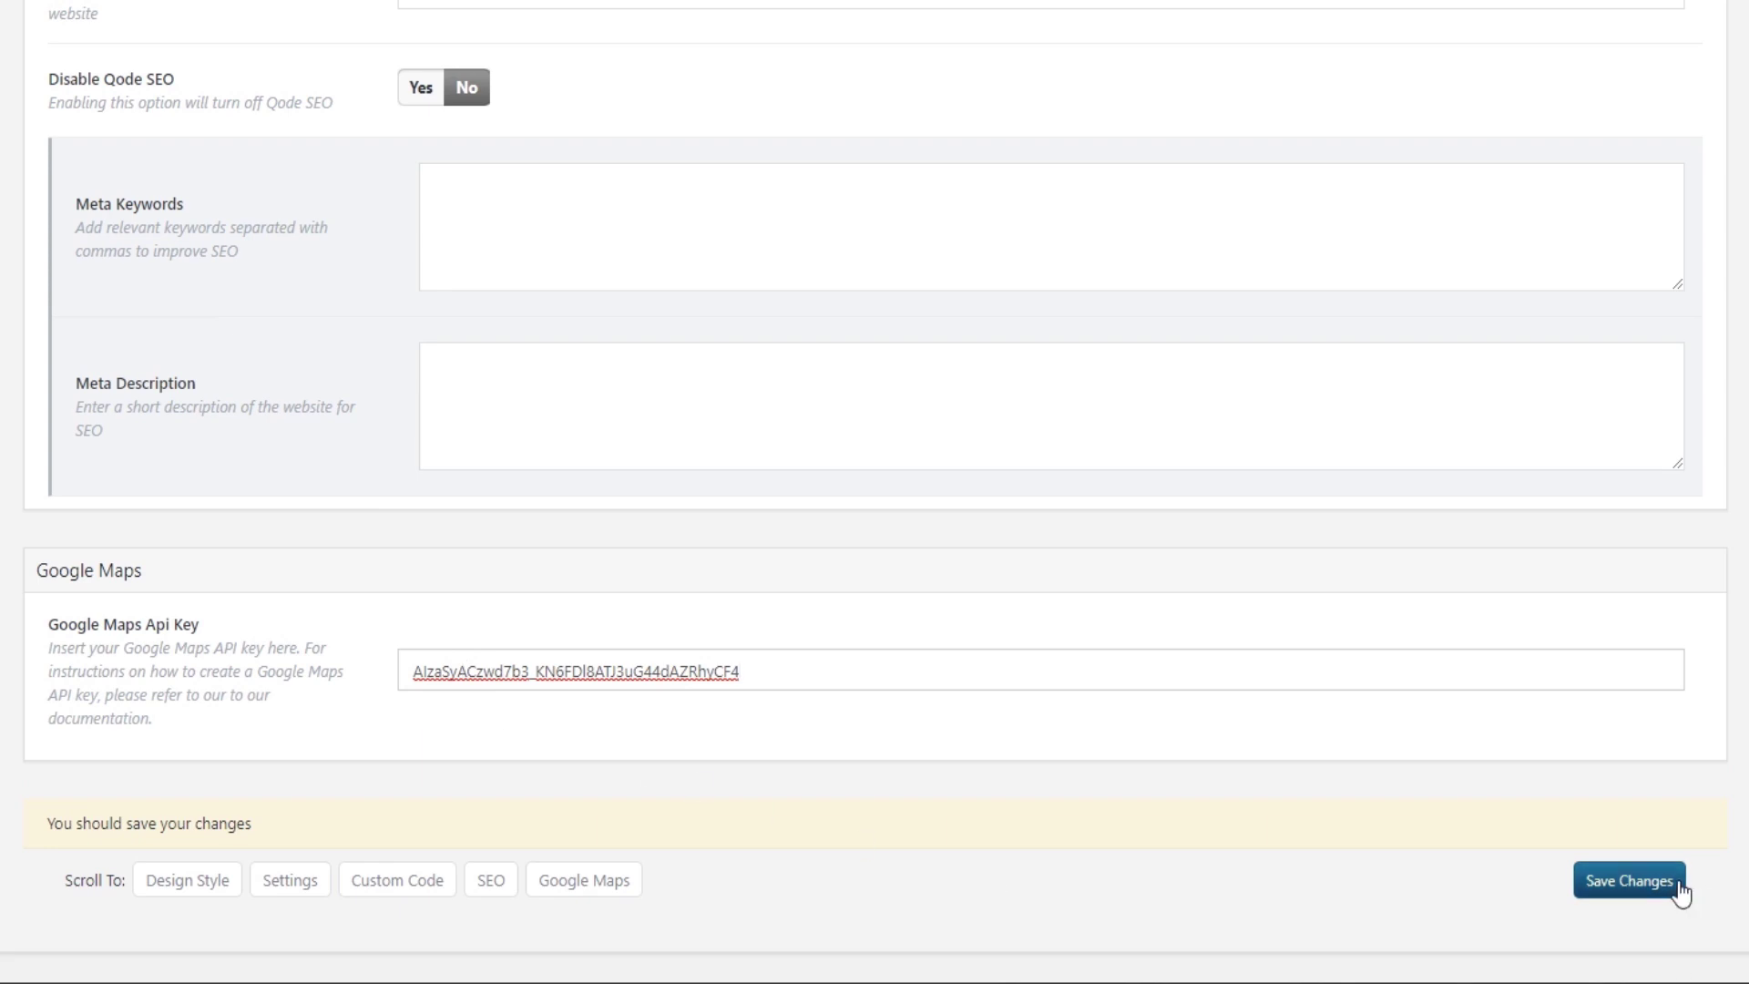
pyautogui.click(1656, 891)
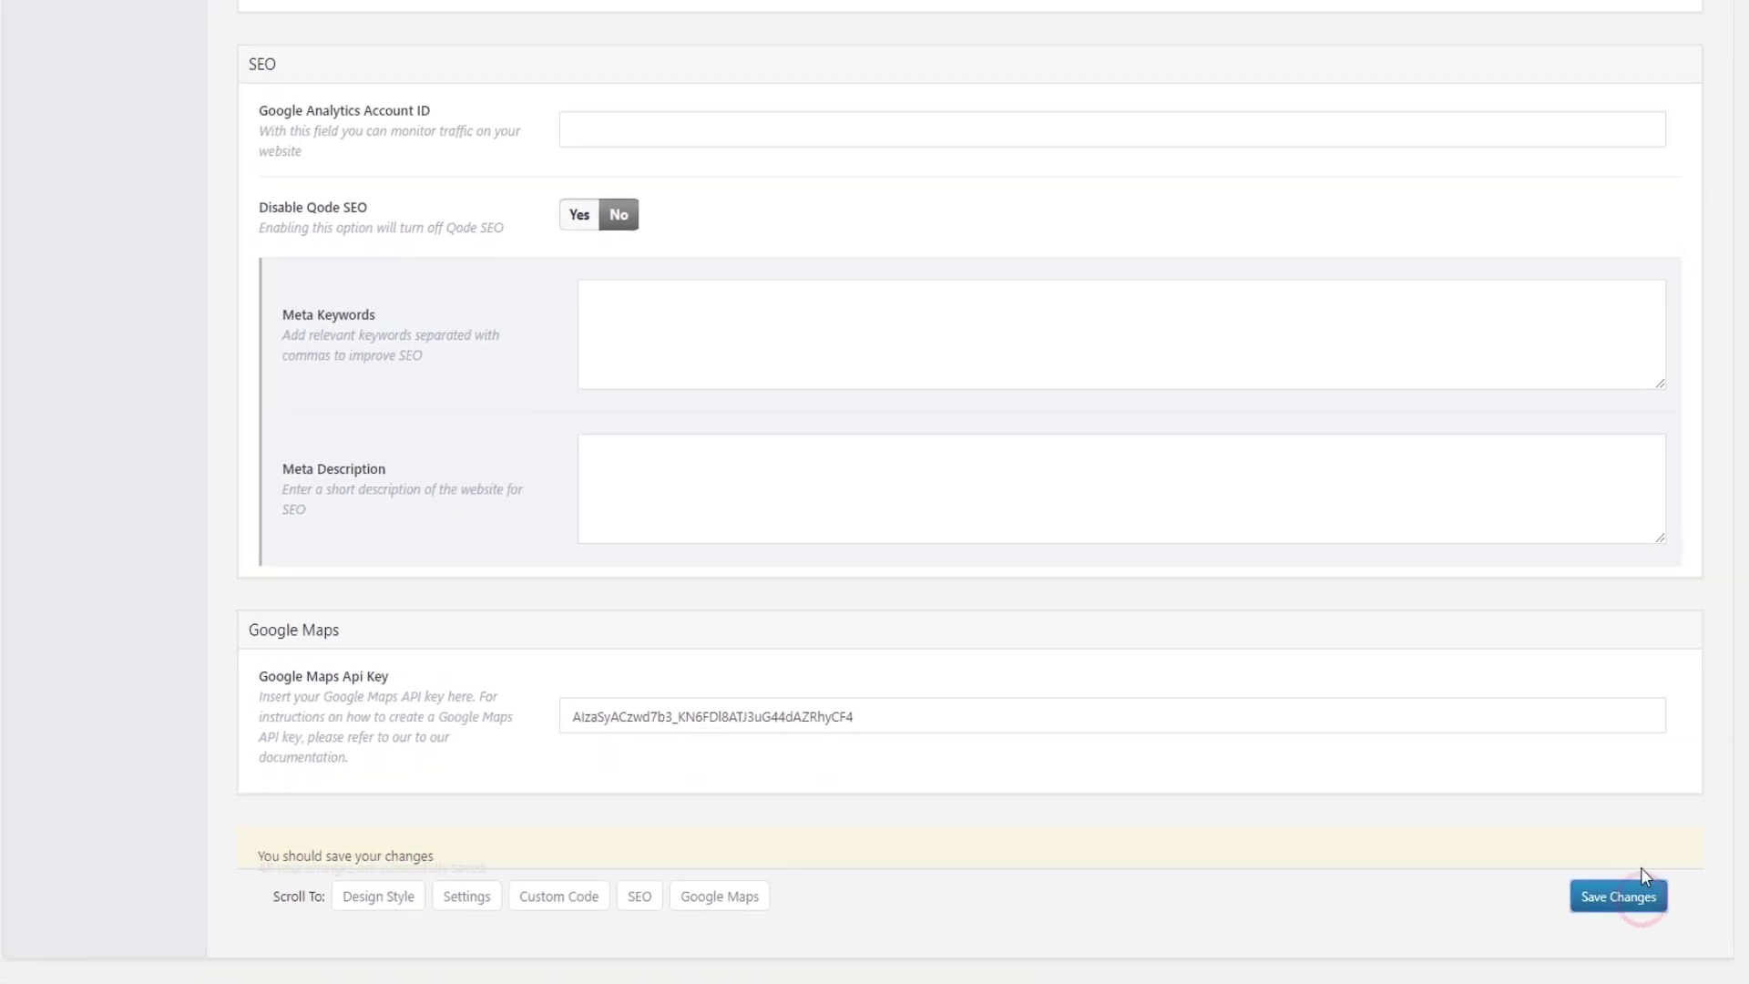
pyautogui.scroll(20, 756, 692)
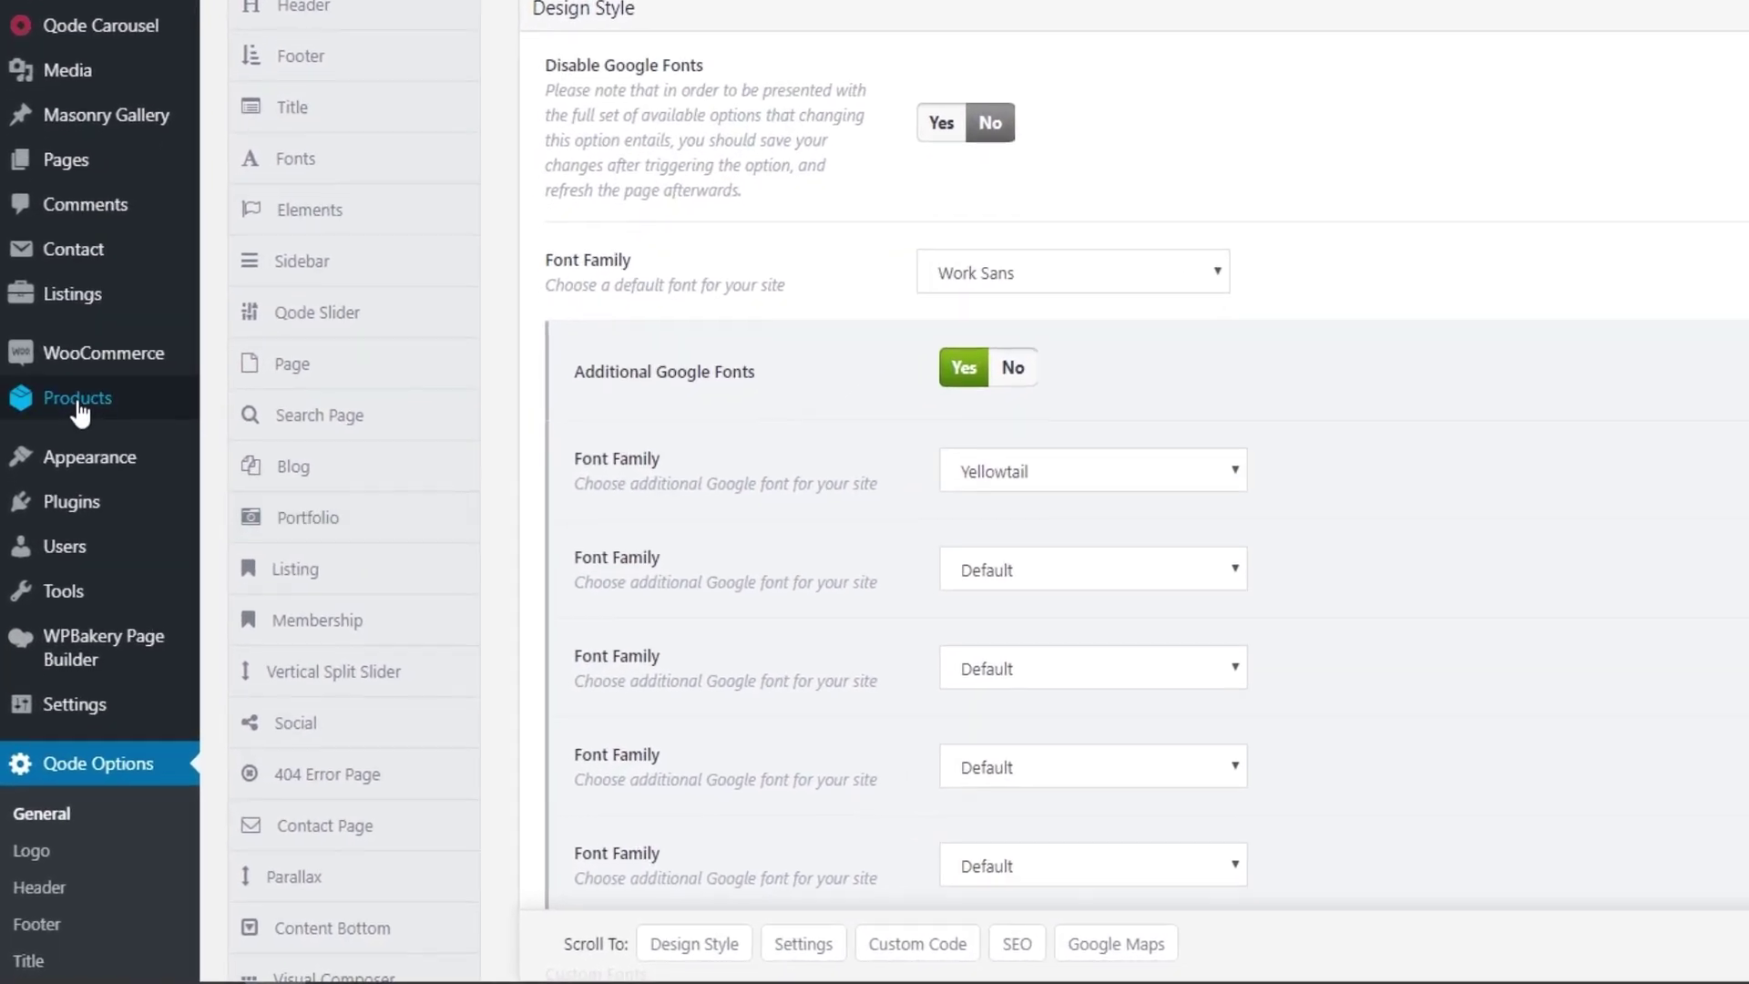
pyautogui.moveTo(64, 535)
pyautogui.moveTo(68, 292)
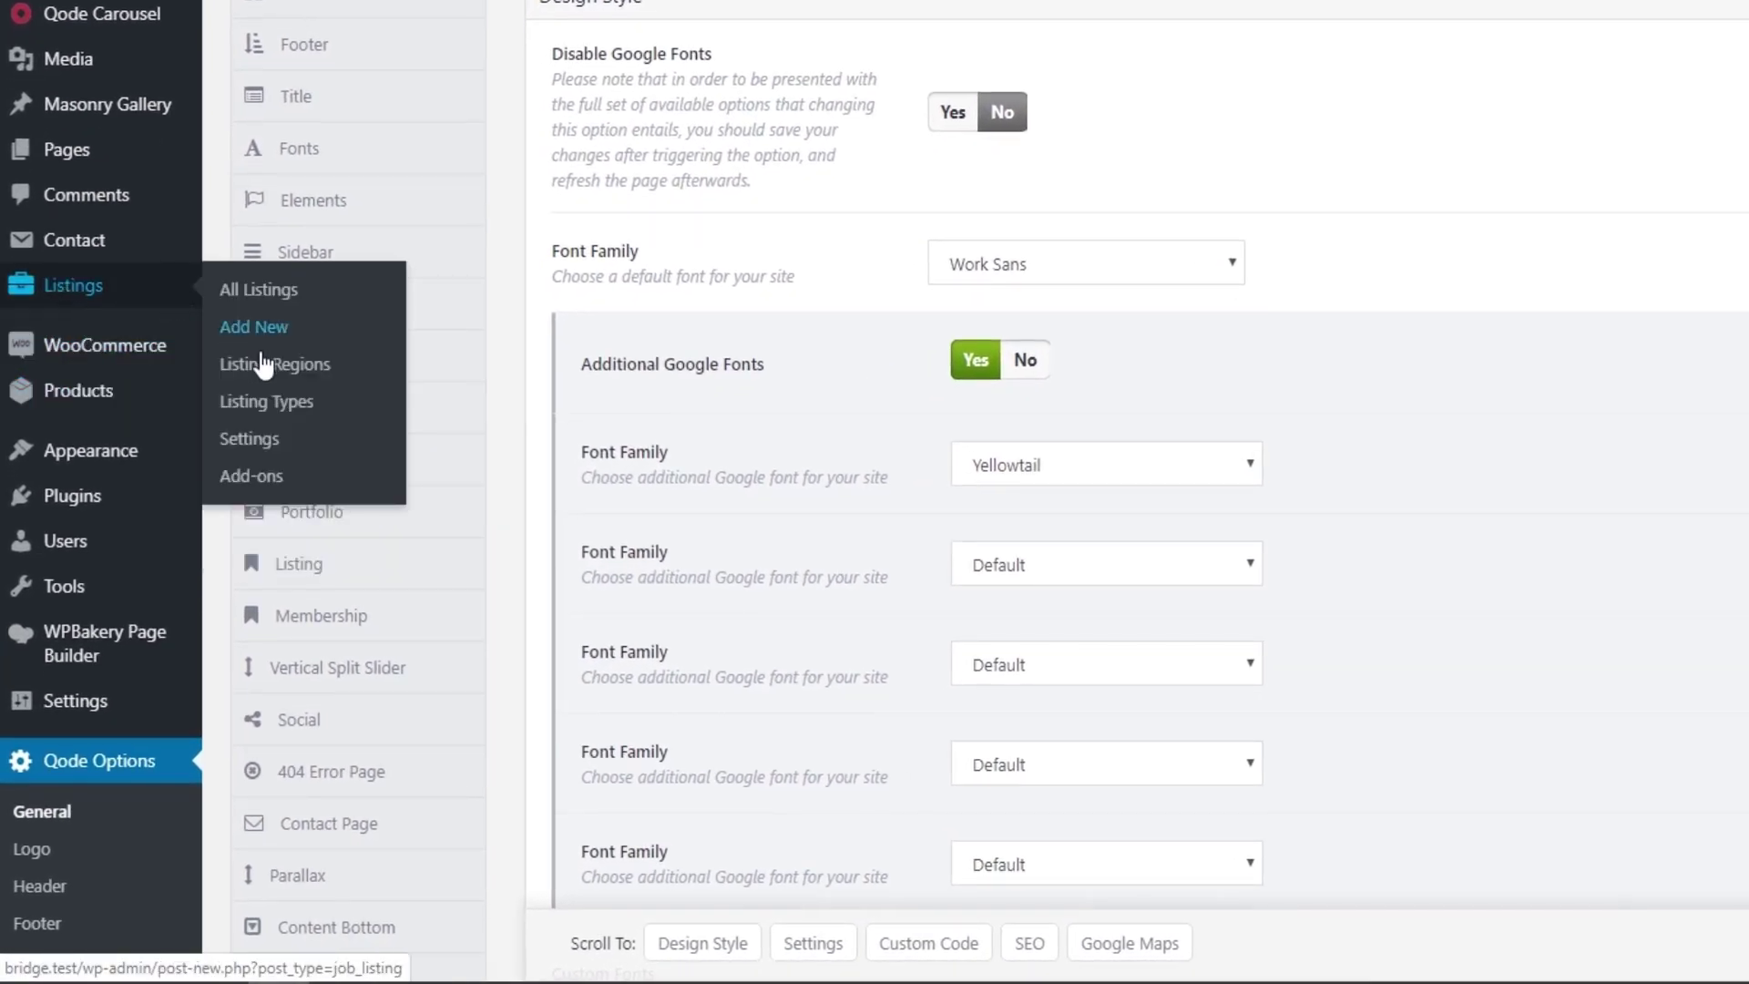
# Step: Paste the API key into the Listings Settings' Google Maps API Key field and save
pyautogui.click(265, 442)
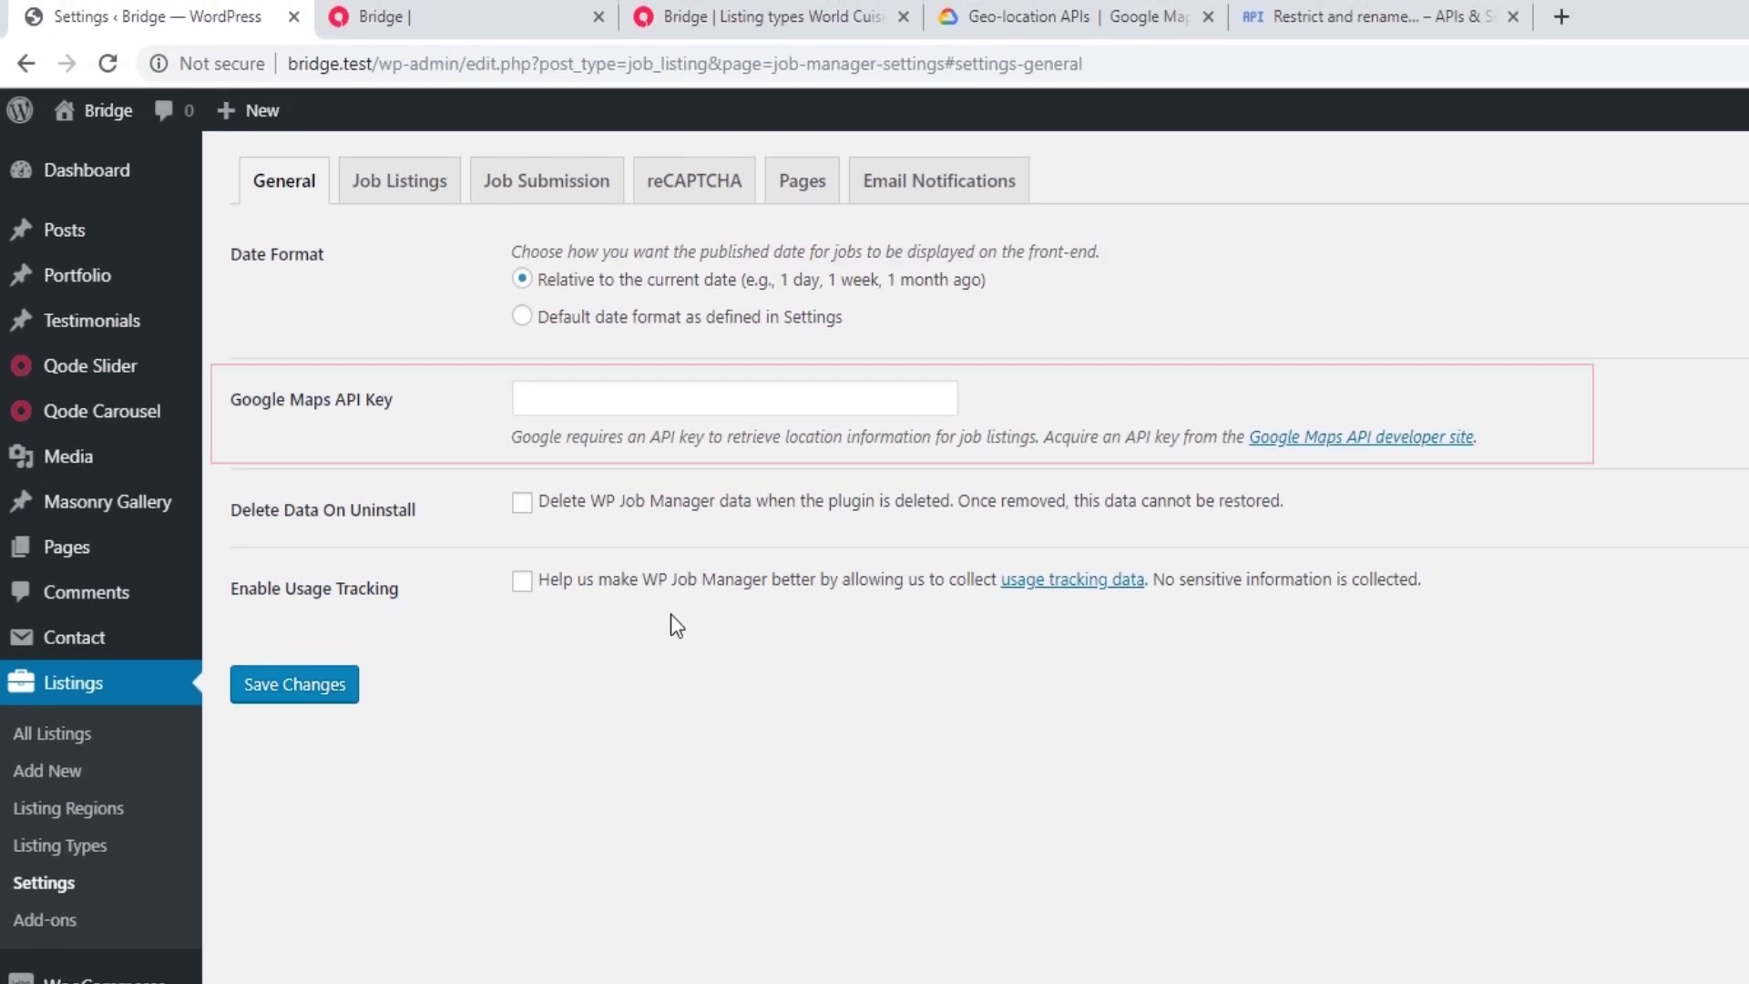
pyautogui.click(584, 401)
pyautogui.hotkey('ctrl', 'v')
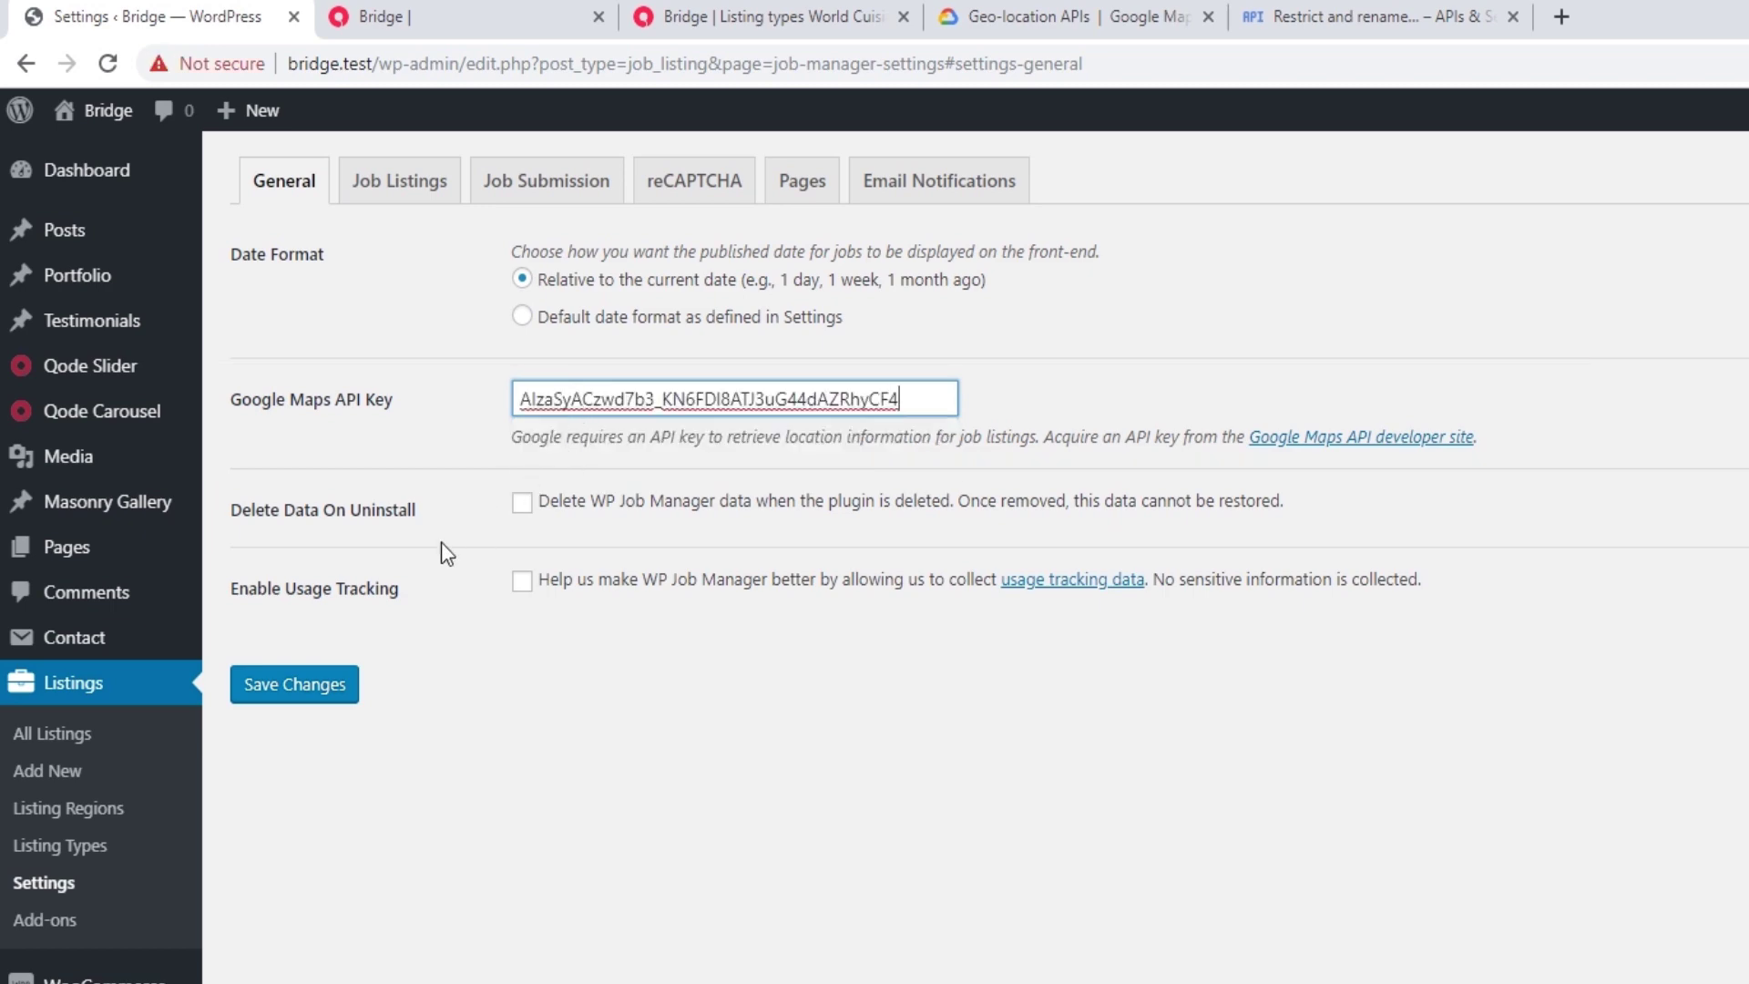
pyautogui.click(333, 700)
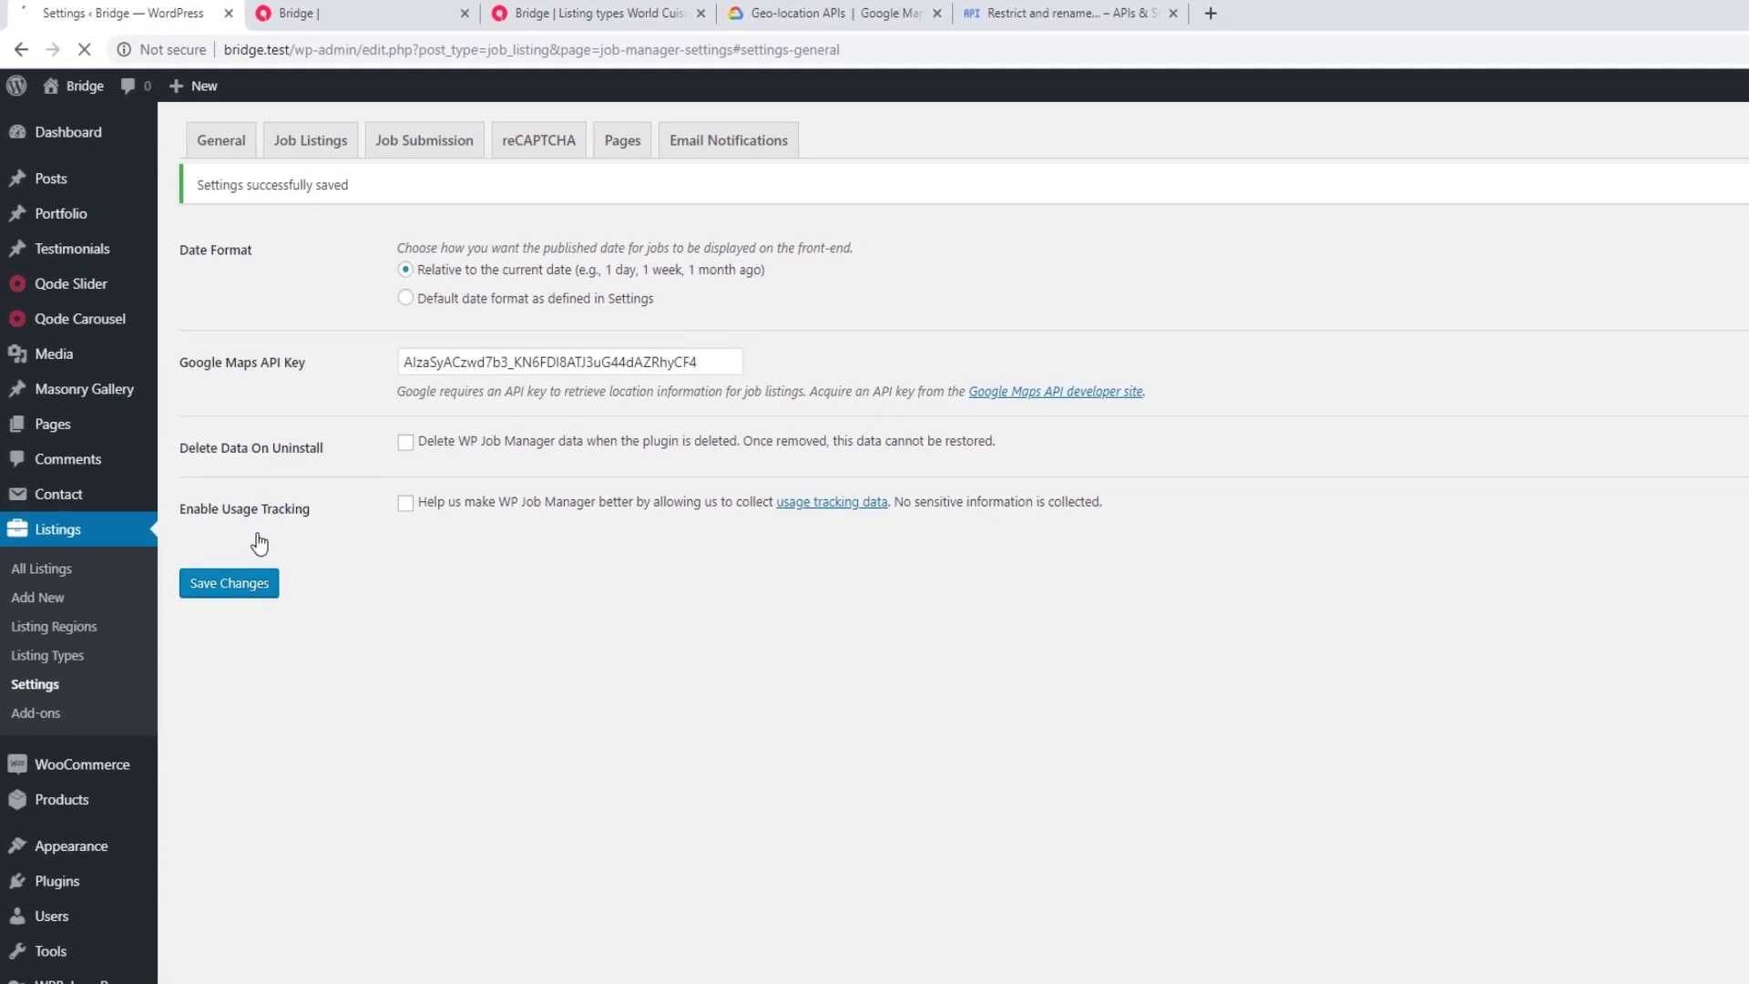
# Step: Reload the Bridge Fast-food Restaurants listings page to test whether the map loads
pyautogui.scroll(-2, 239, 501)
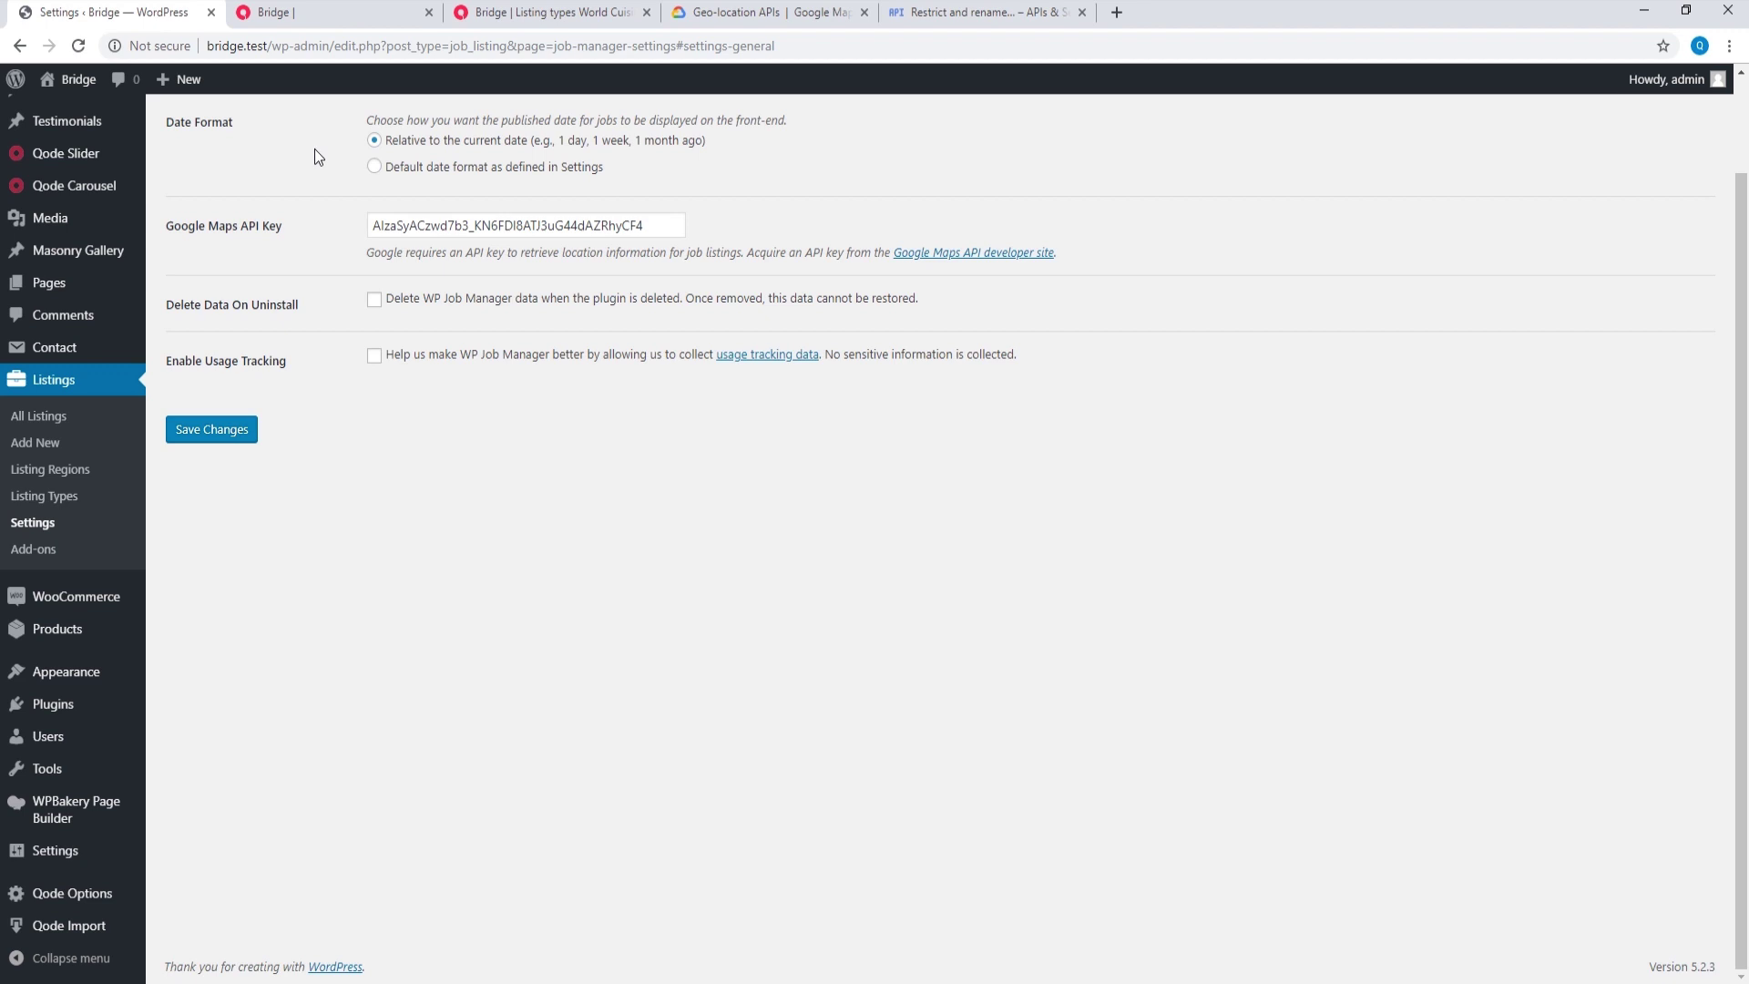
pyautogui.click(346, 19)
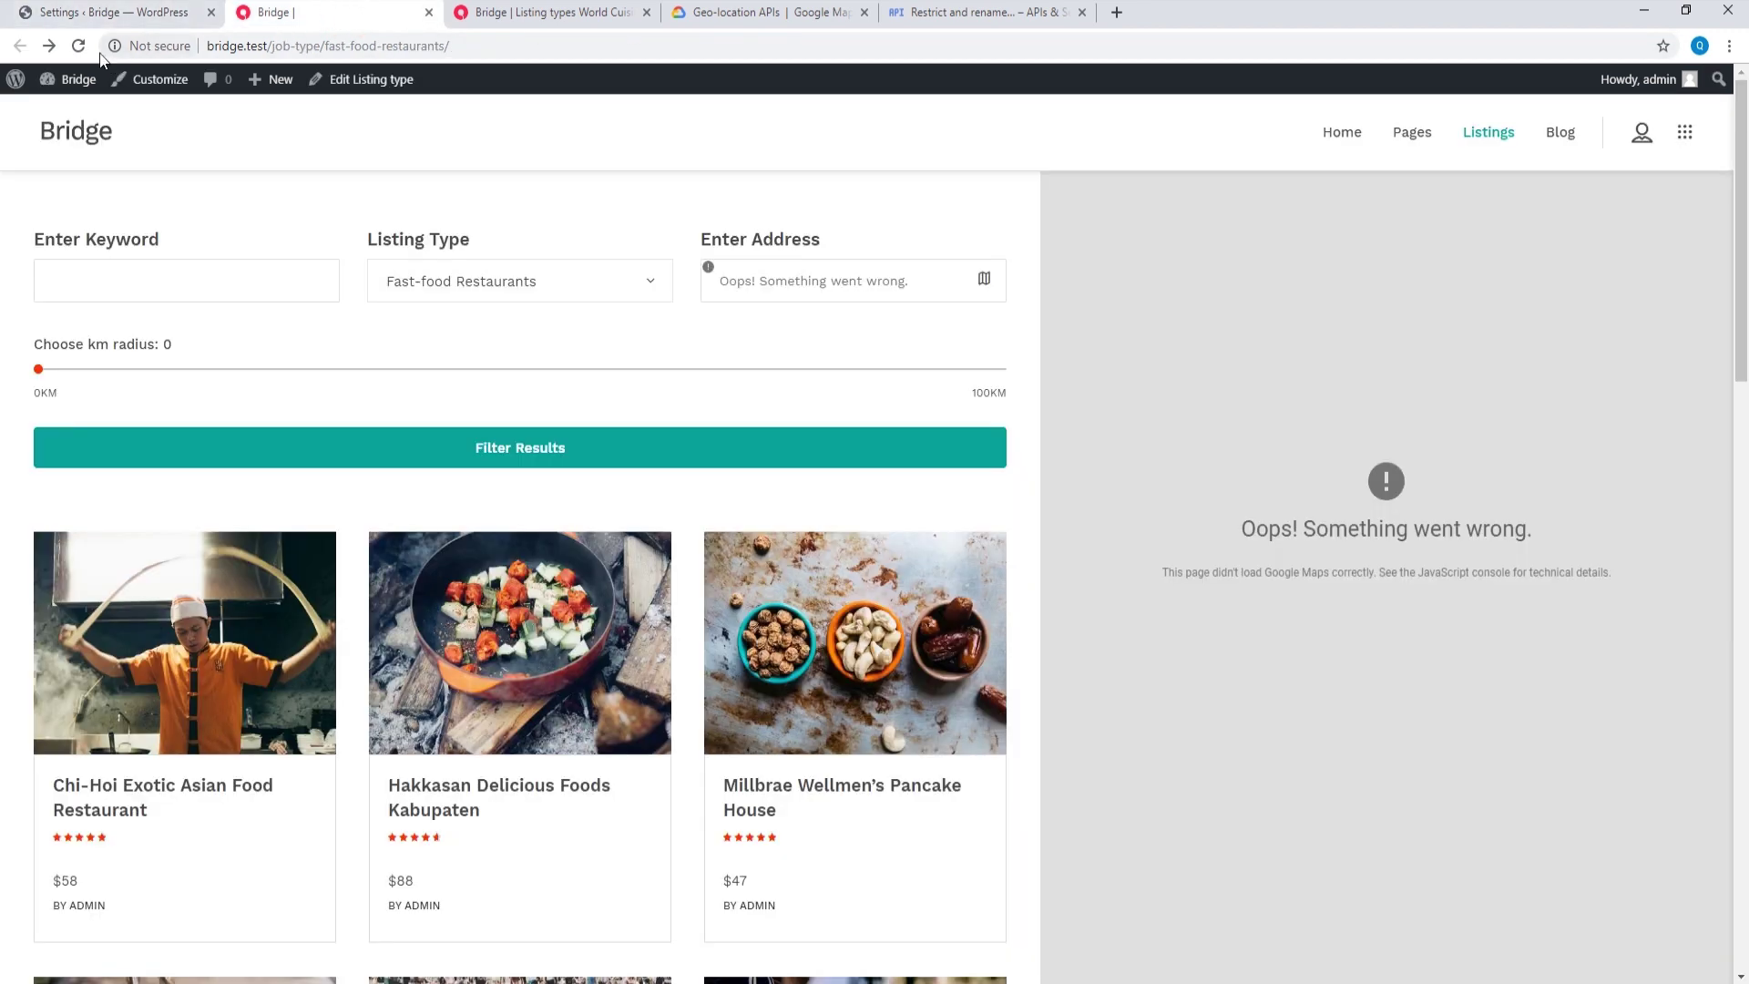
pyautogui.click(78, 47)
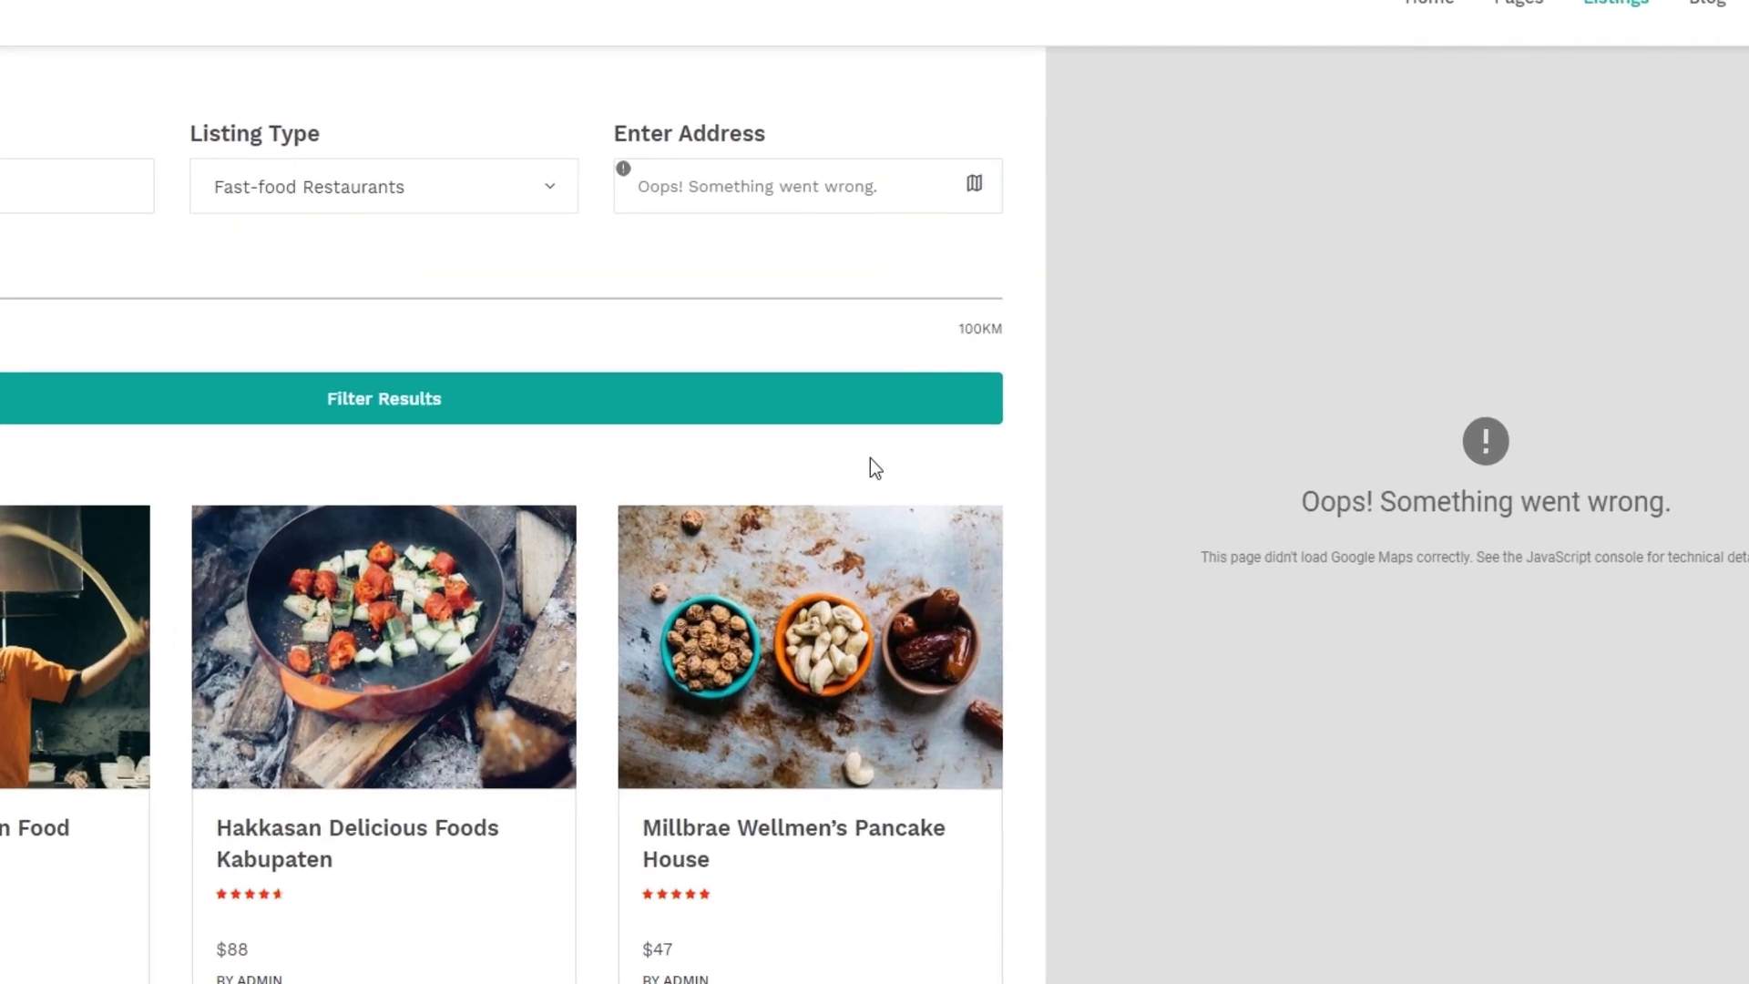
# Step: Inspect the listings page and view its DevTools Console errors, including InvalidKeyMapError
pyautogui.rightClick(859, 445)
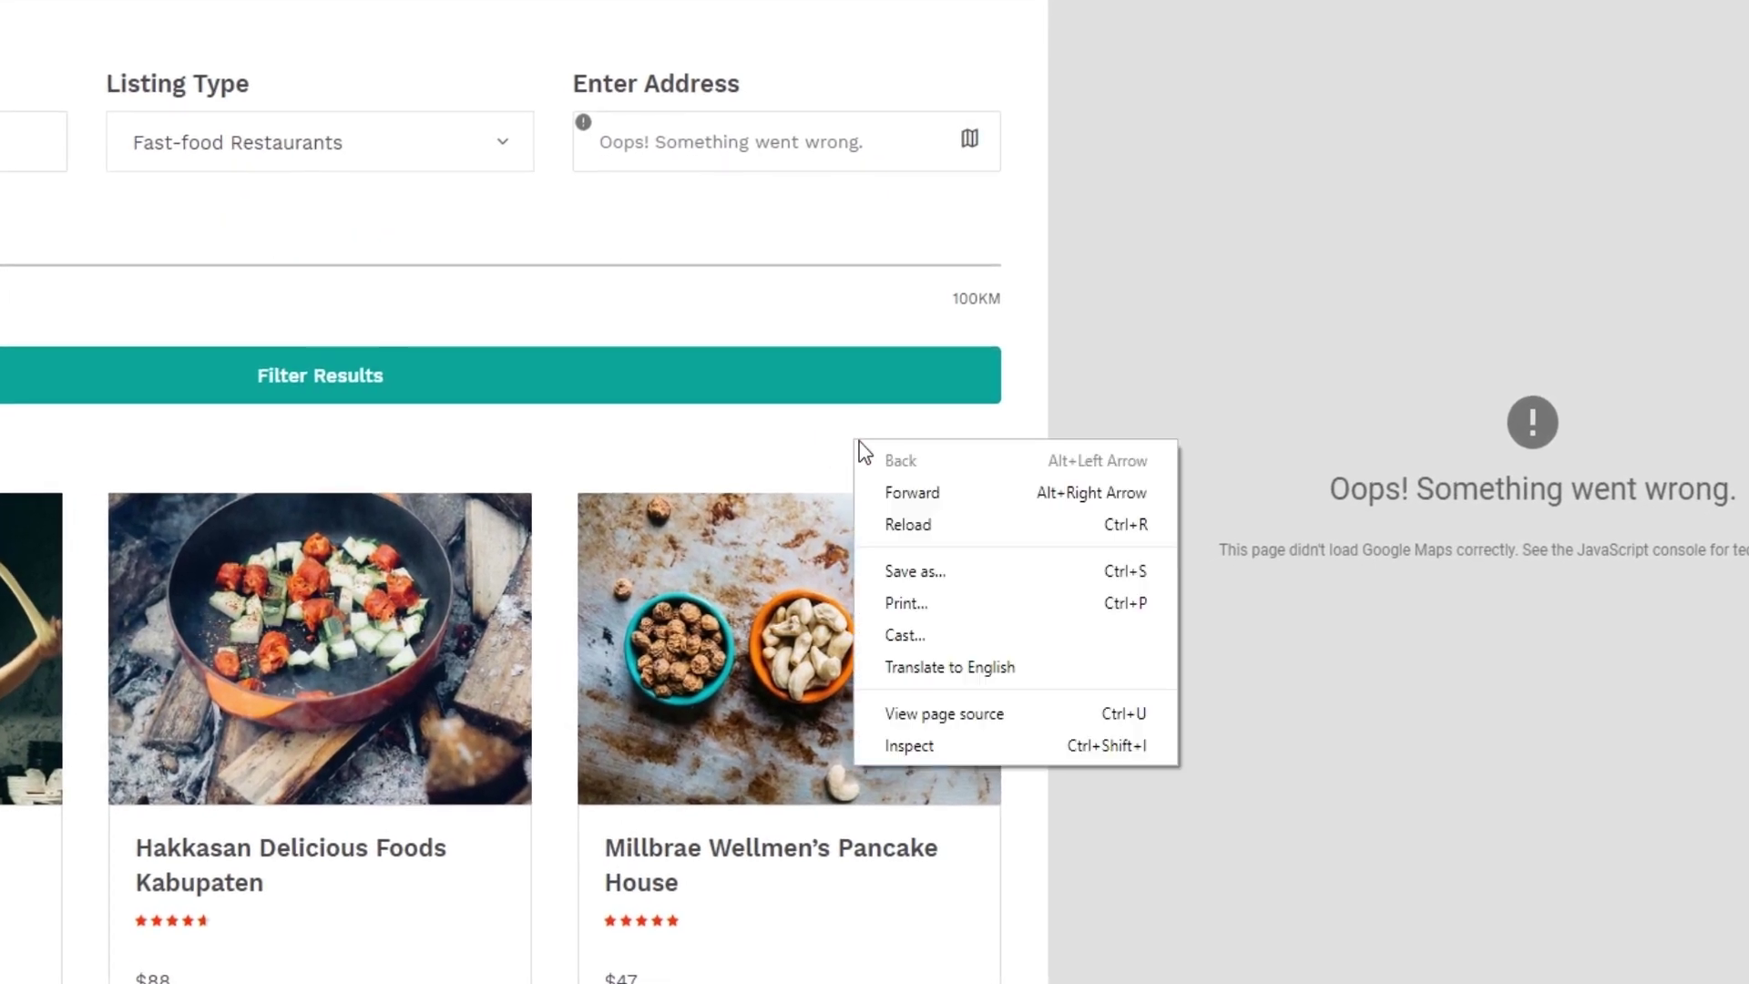
pyautogui.click(1040, 752)
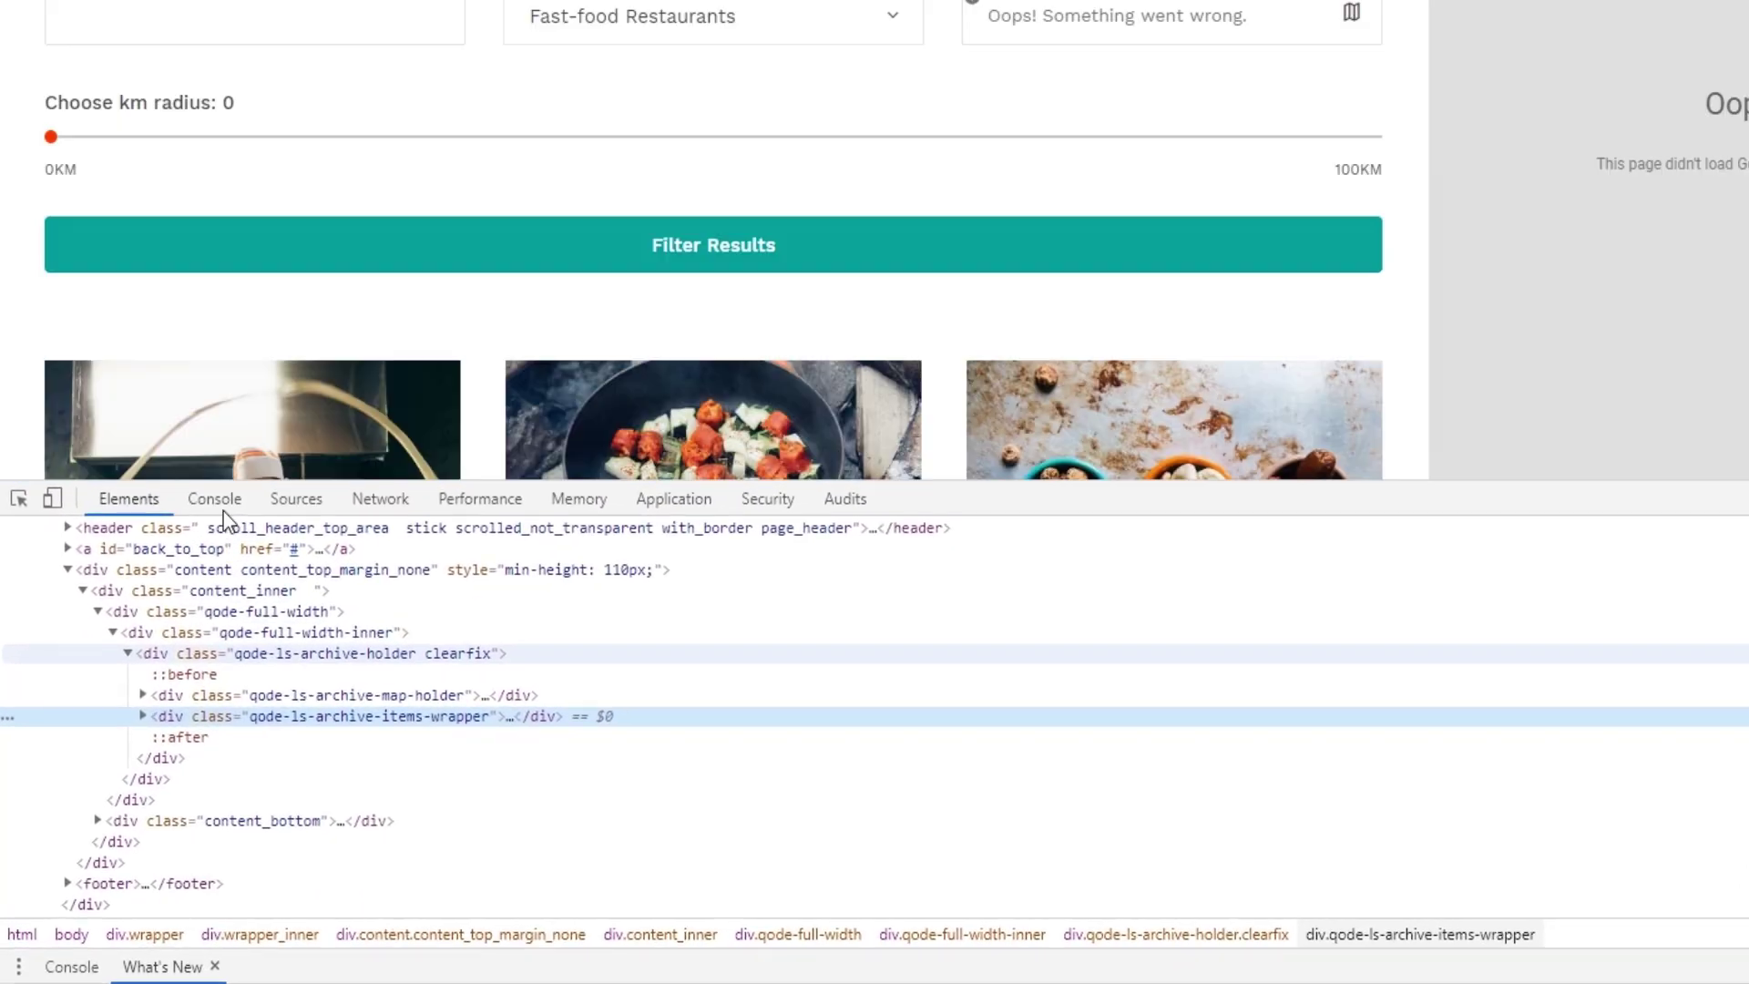
pyautogui.click(223, 496)
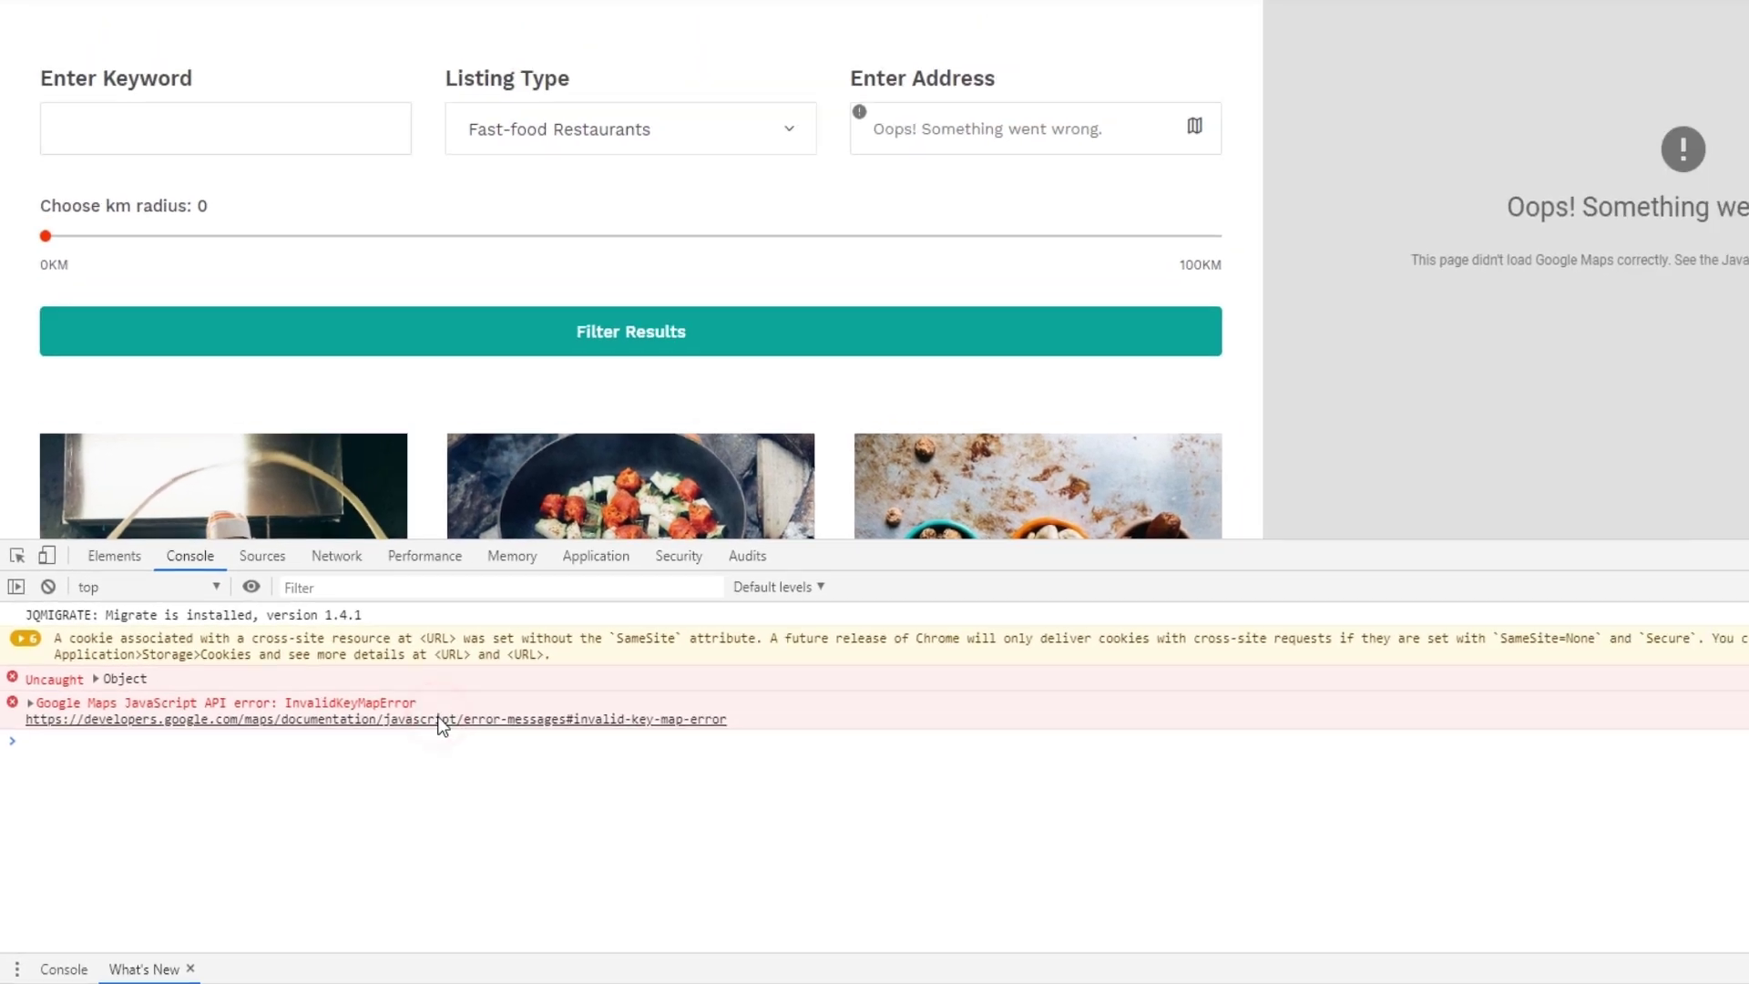
# Step: Look up the InvalidKeyMapError documentation and compare it with the console error
pyautogui.click(442, 719)
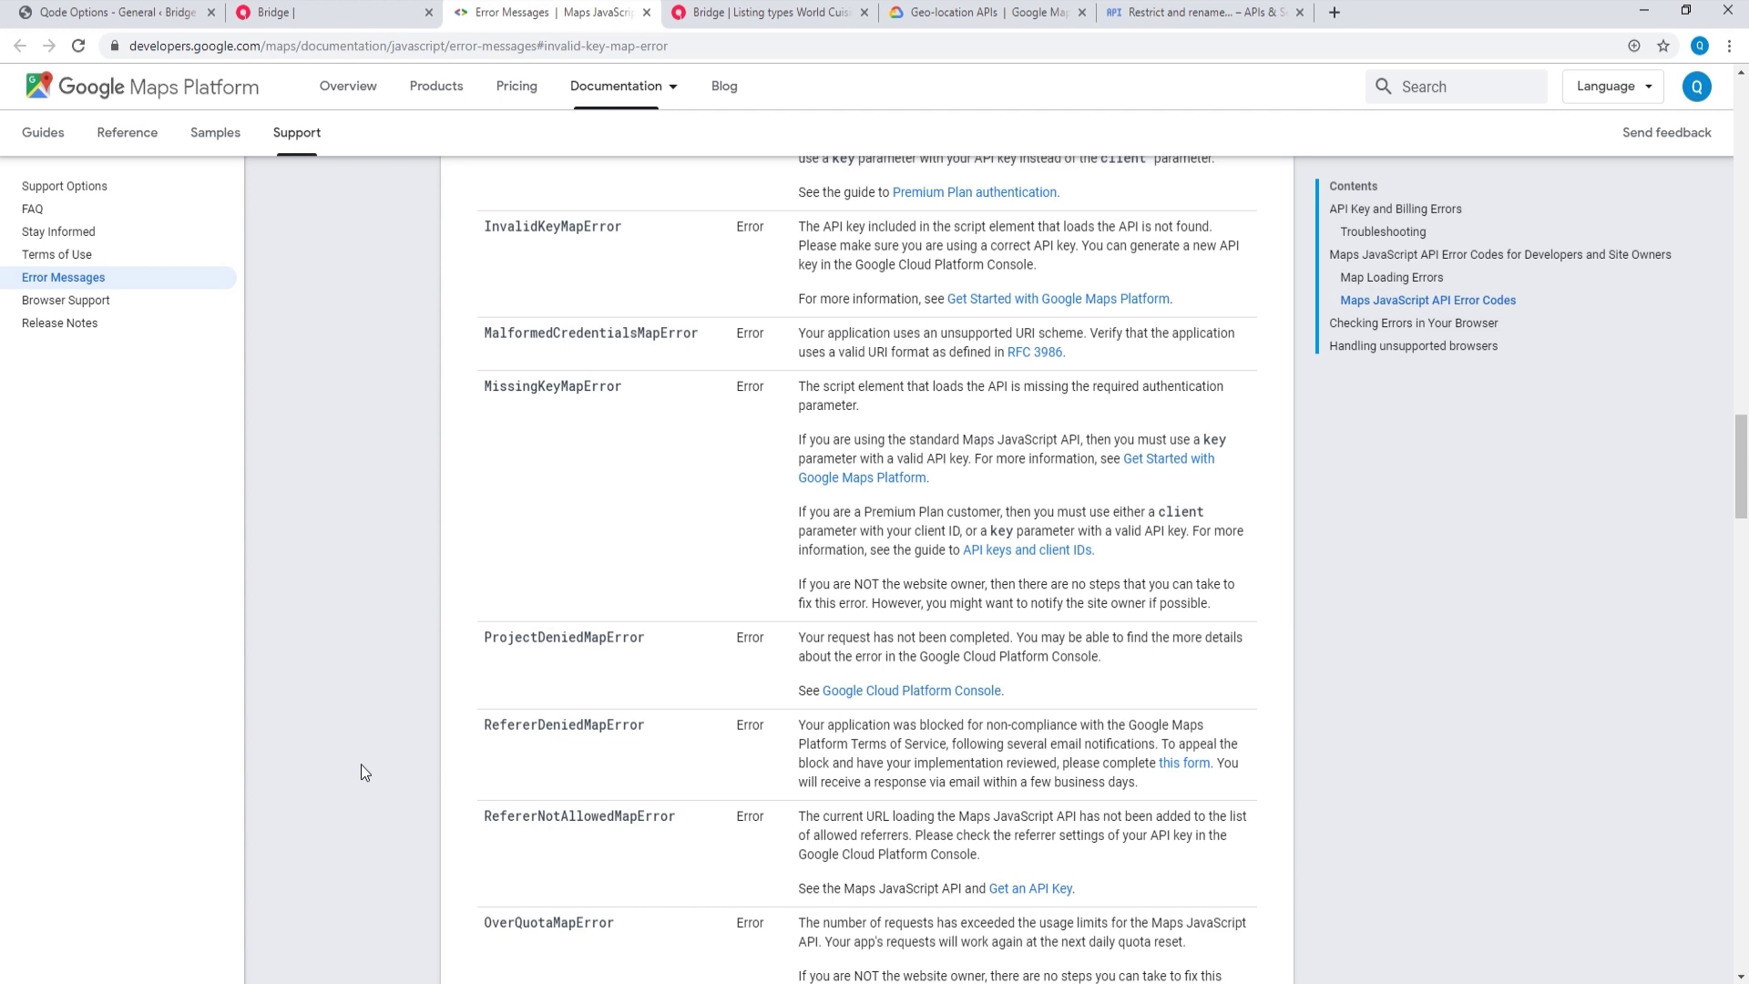
pyautogui.click(355, 7)
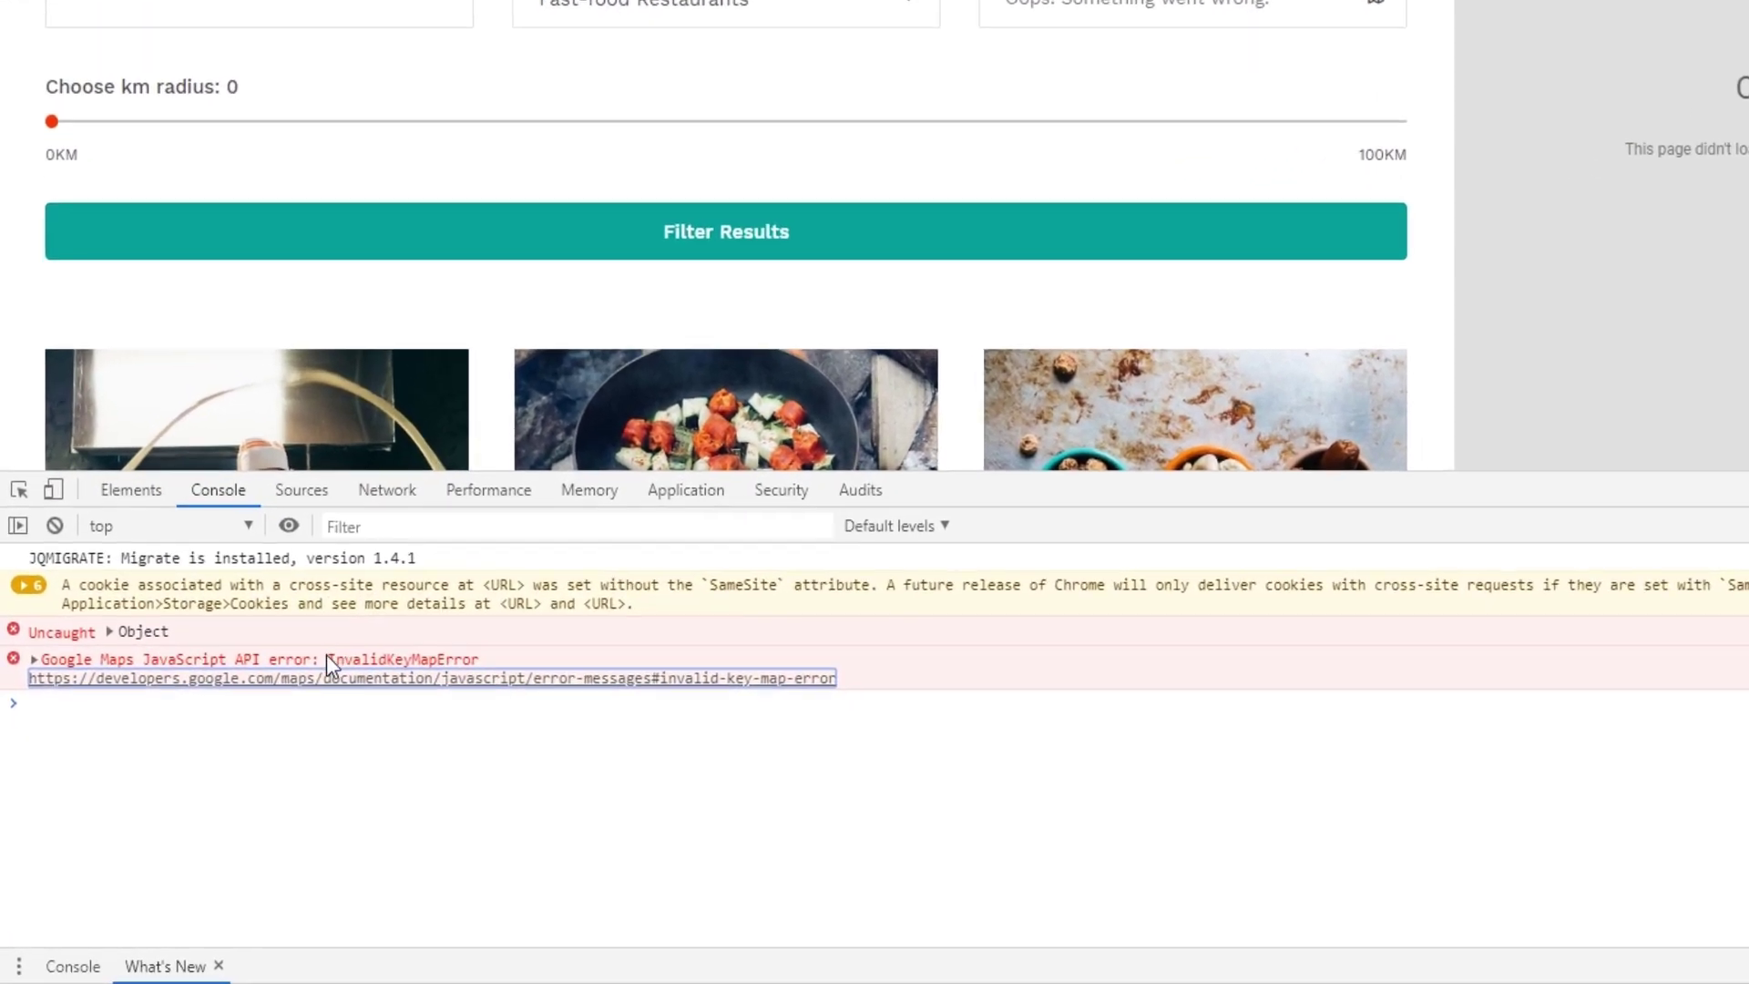
pyautogui.click(328, 660)
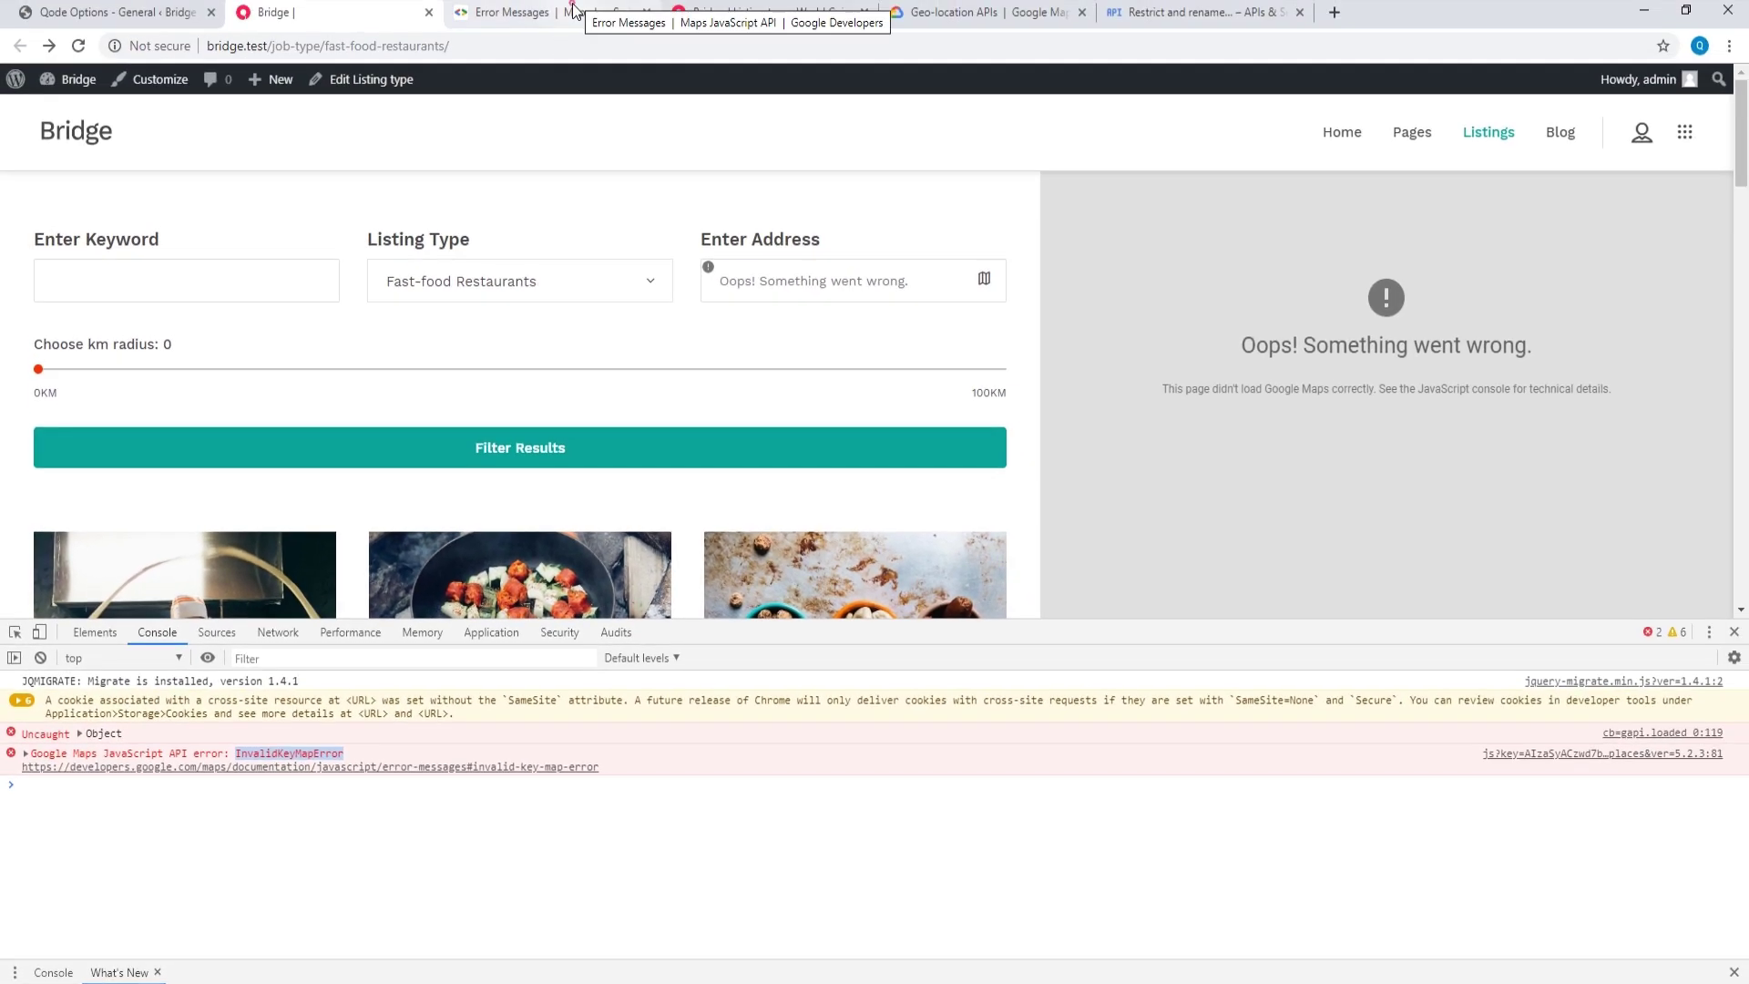
pyautogui.click(574, 12)
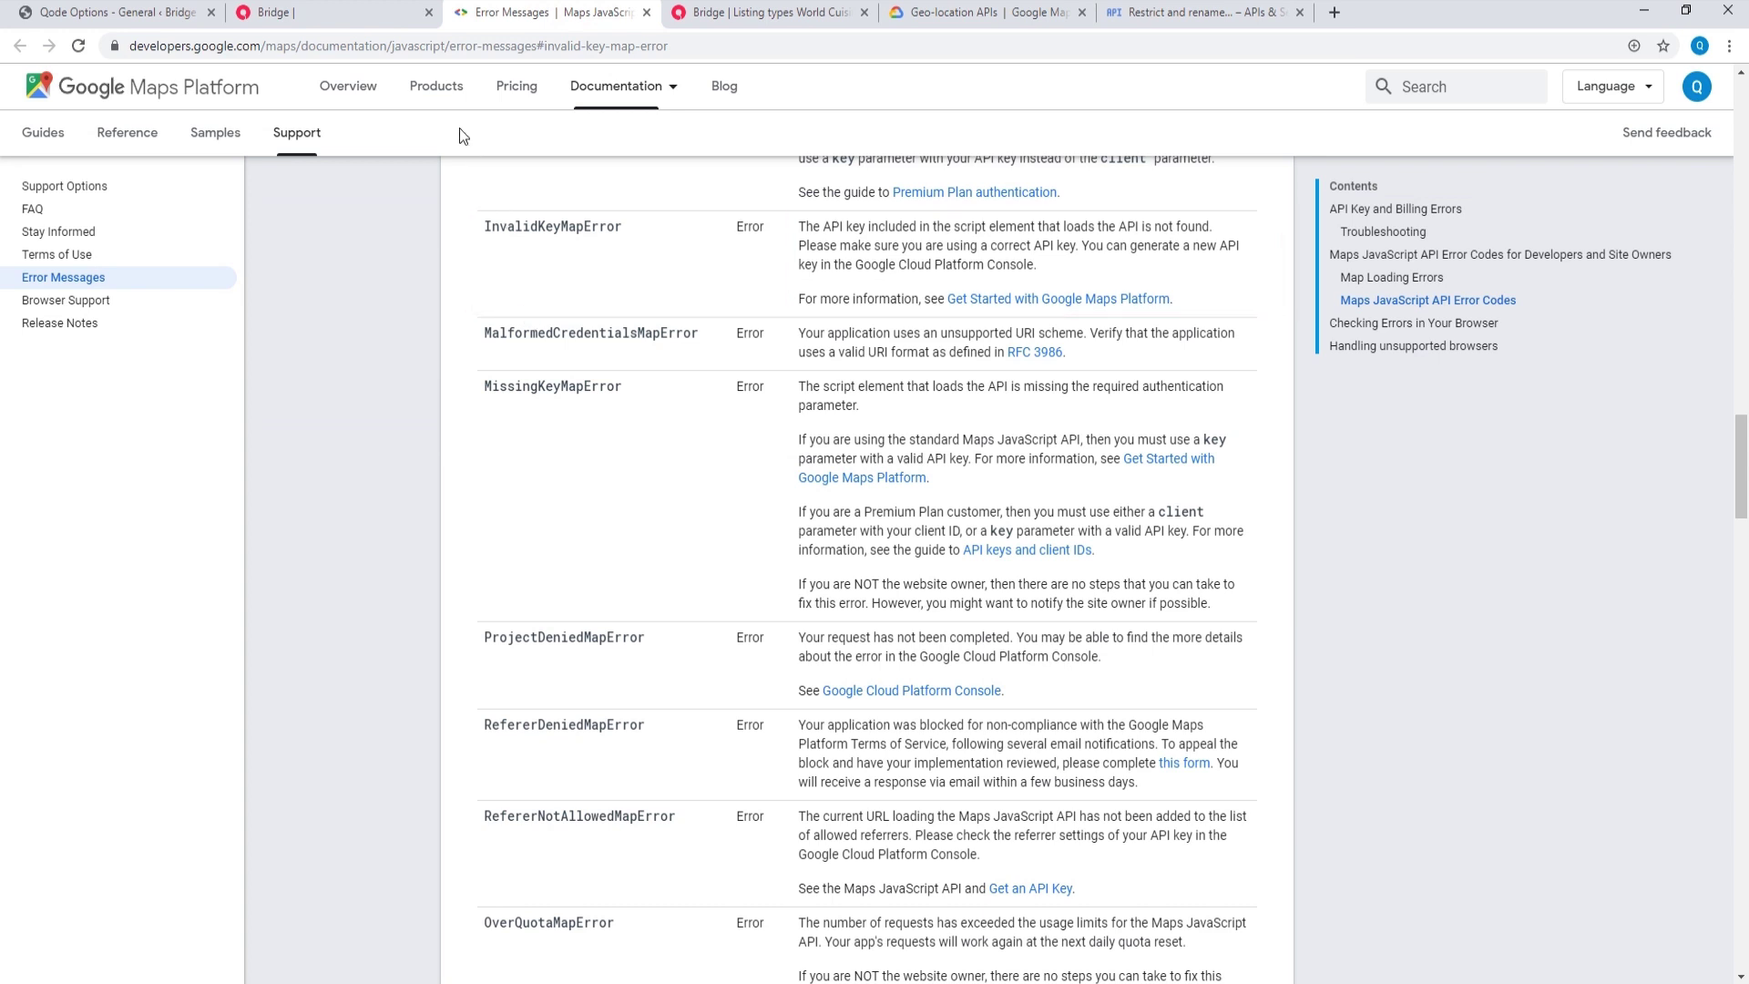
pyautogui.click(369, 13)
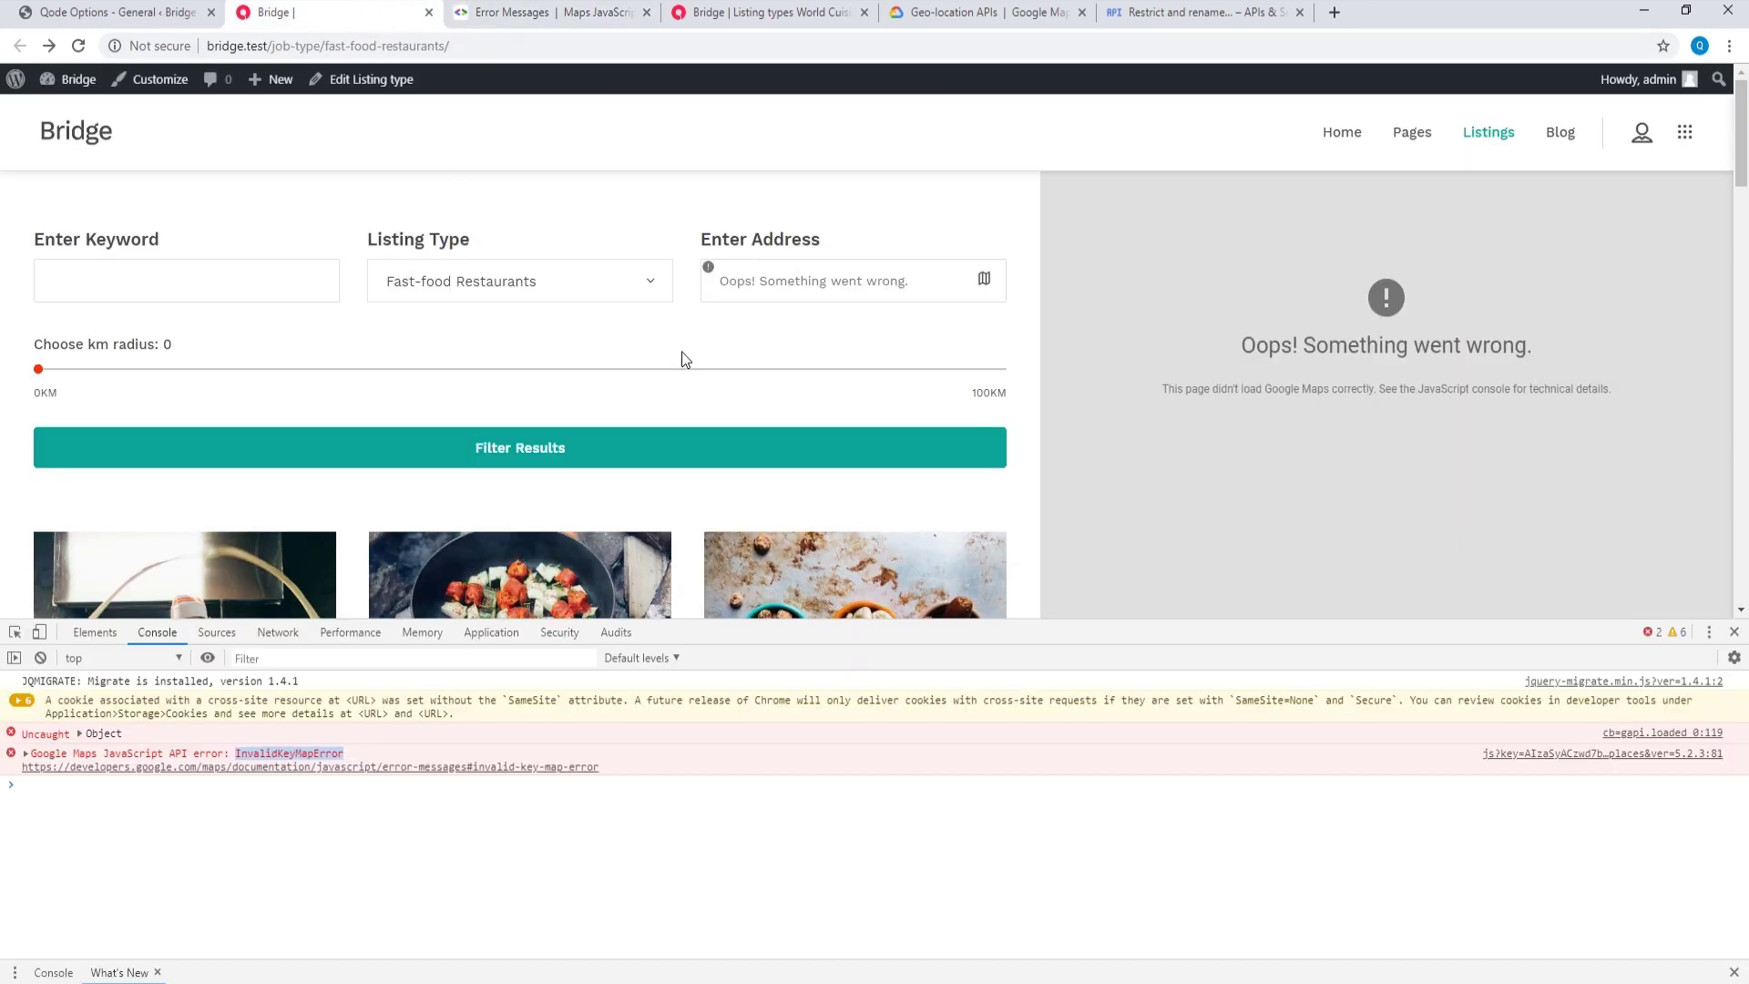